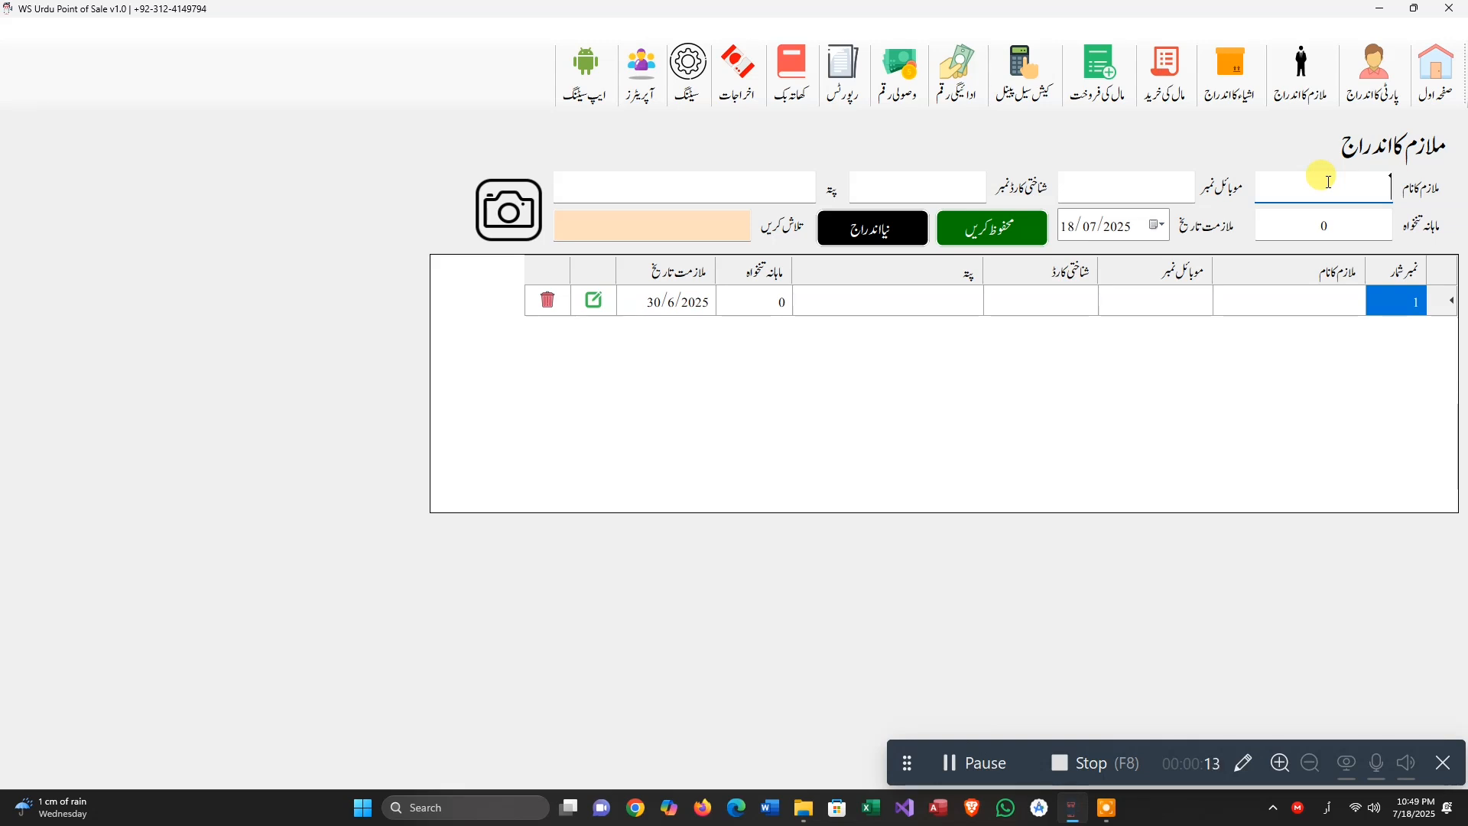
# Enter the new employee's name and save the employee record
pyautogui.write('لی')
pyautogui.click(994, 227)
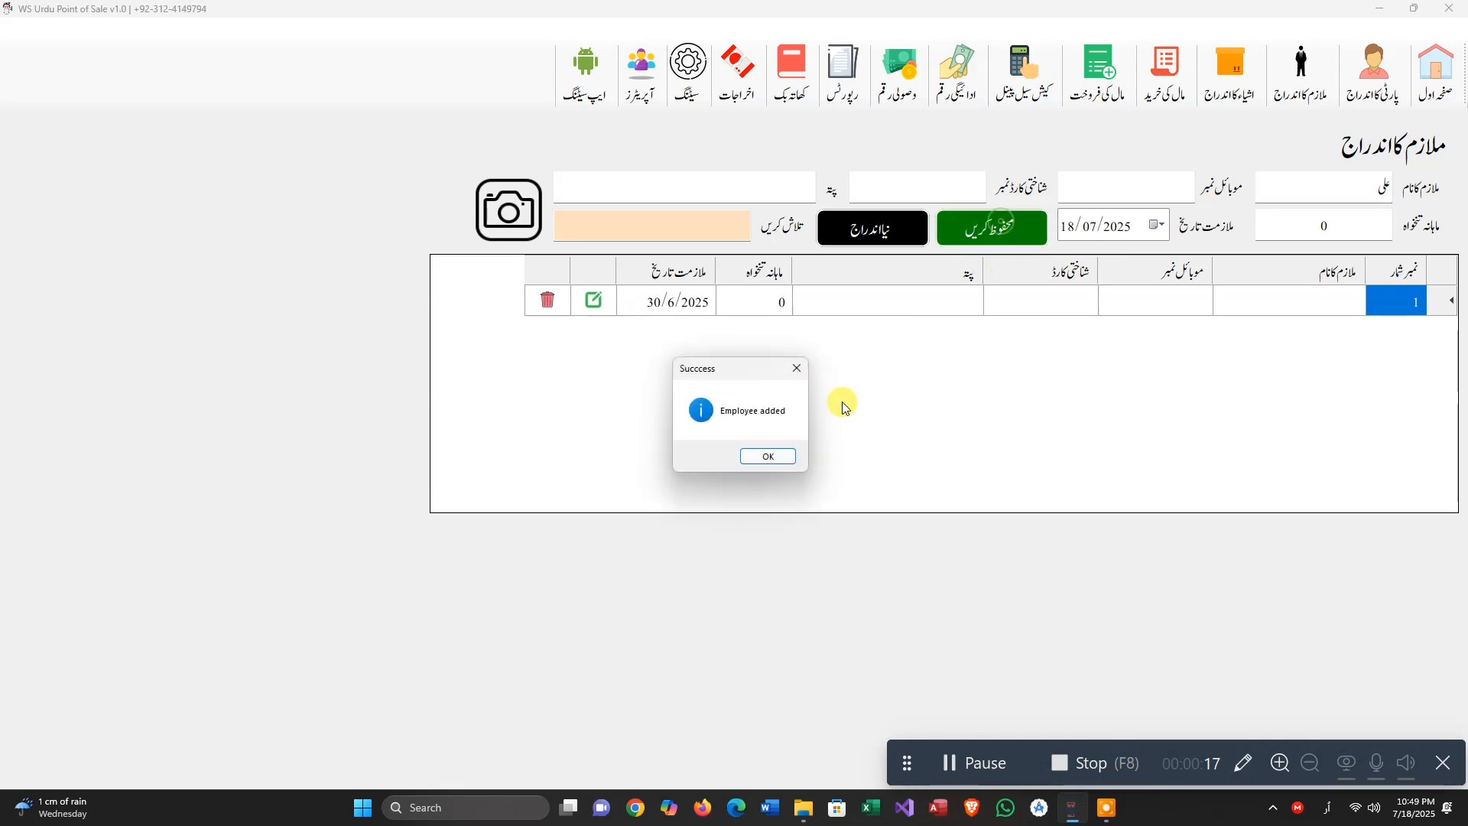
pyautogui.click(771, 457)
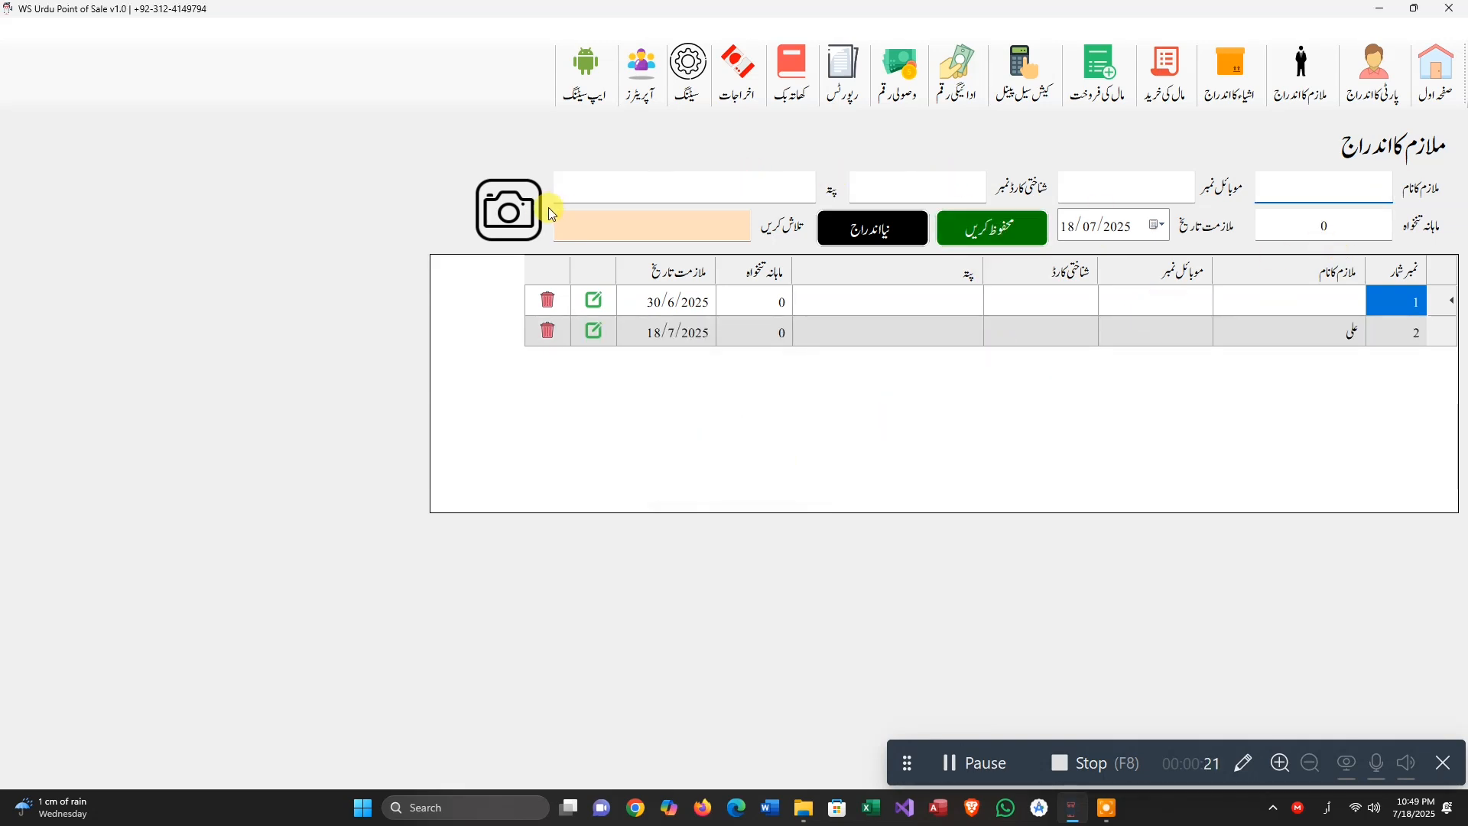
# Start a new item entry named "چینی 1 کلو" with barcode 00001004
pyautogui.click(1236, 93)
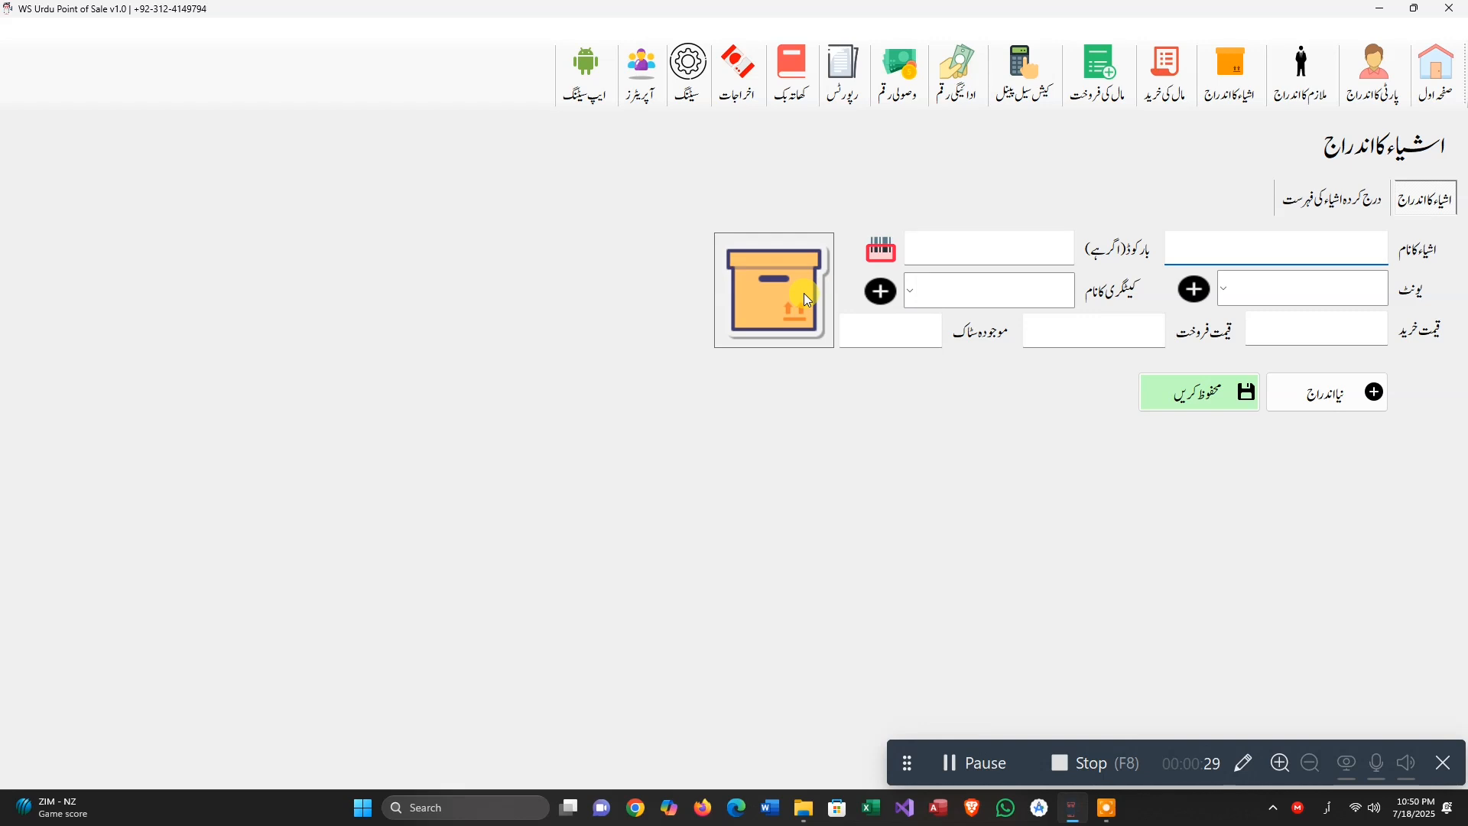
pyautogui.click(1291, 246)
pyautogui.write('چینی 1کلو')
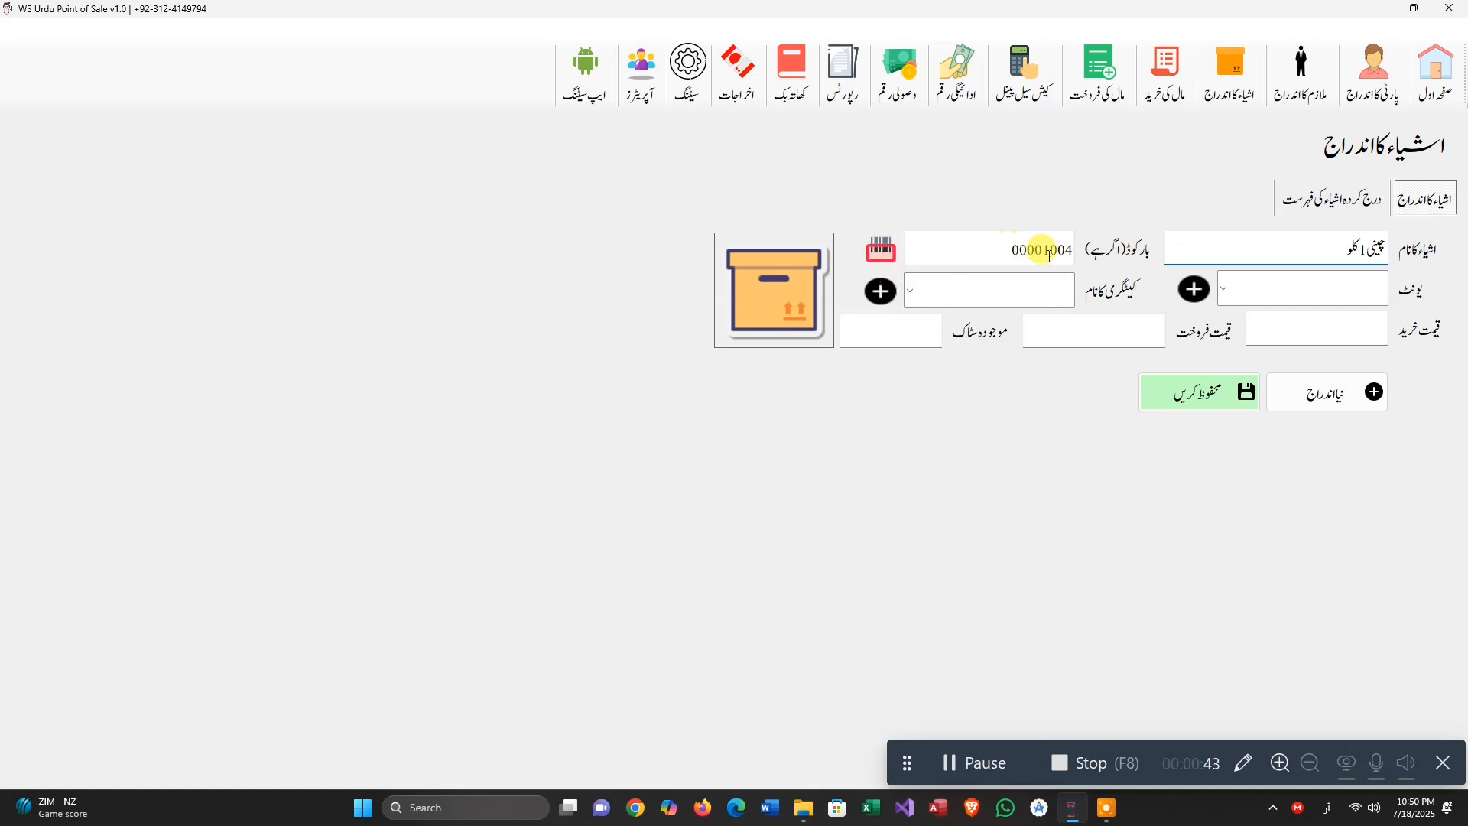
# Set the item's unit to کلوگرام and look through the list of defined units
pyautogui.click(1222, 293)
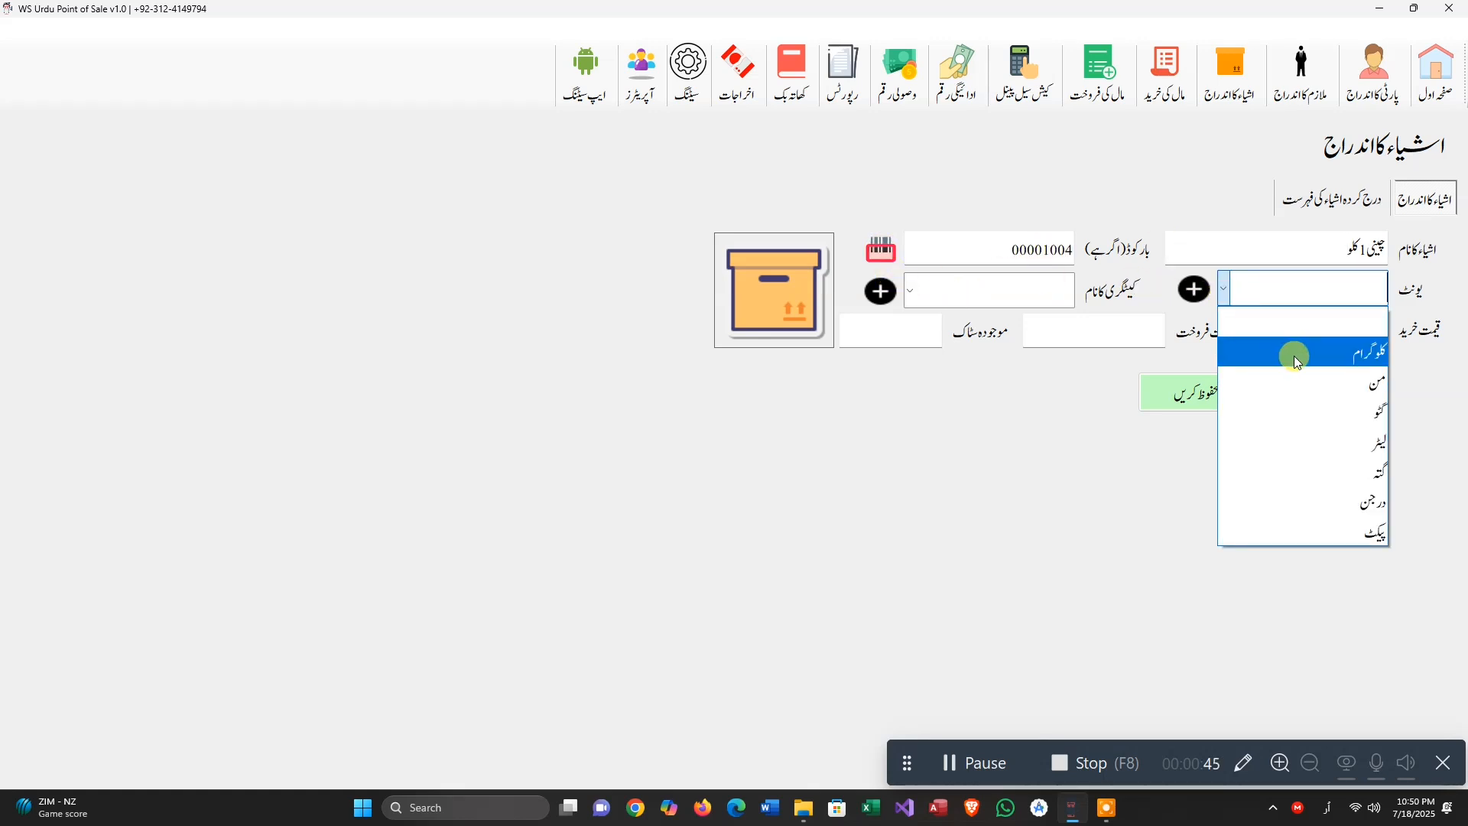
pyautogui.click(1294, 356)
pyautogui.click(1194, 289)
pyautogui.scroll(-1, 664, 530)
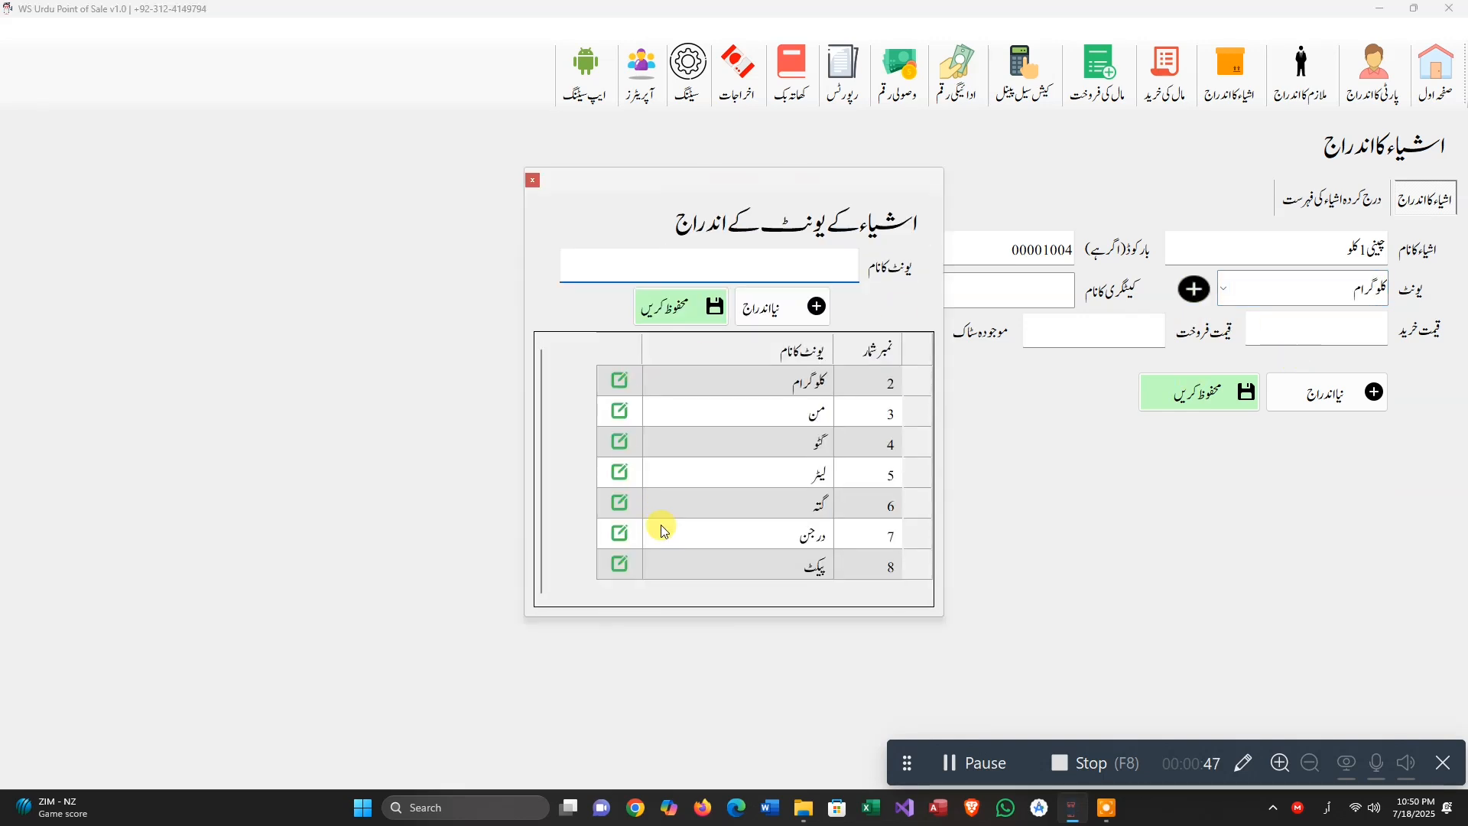
pyautogui.scroll(1, 664, 529)
pyautogui.click(533, 181)
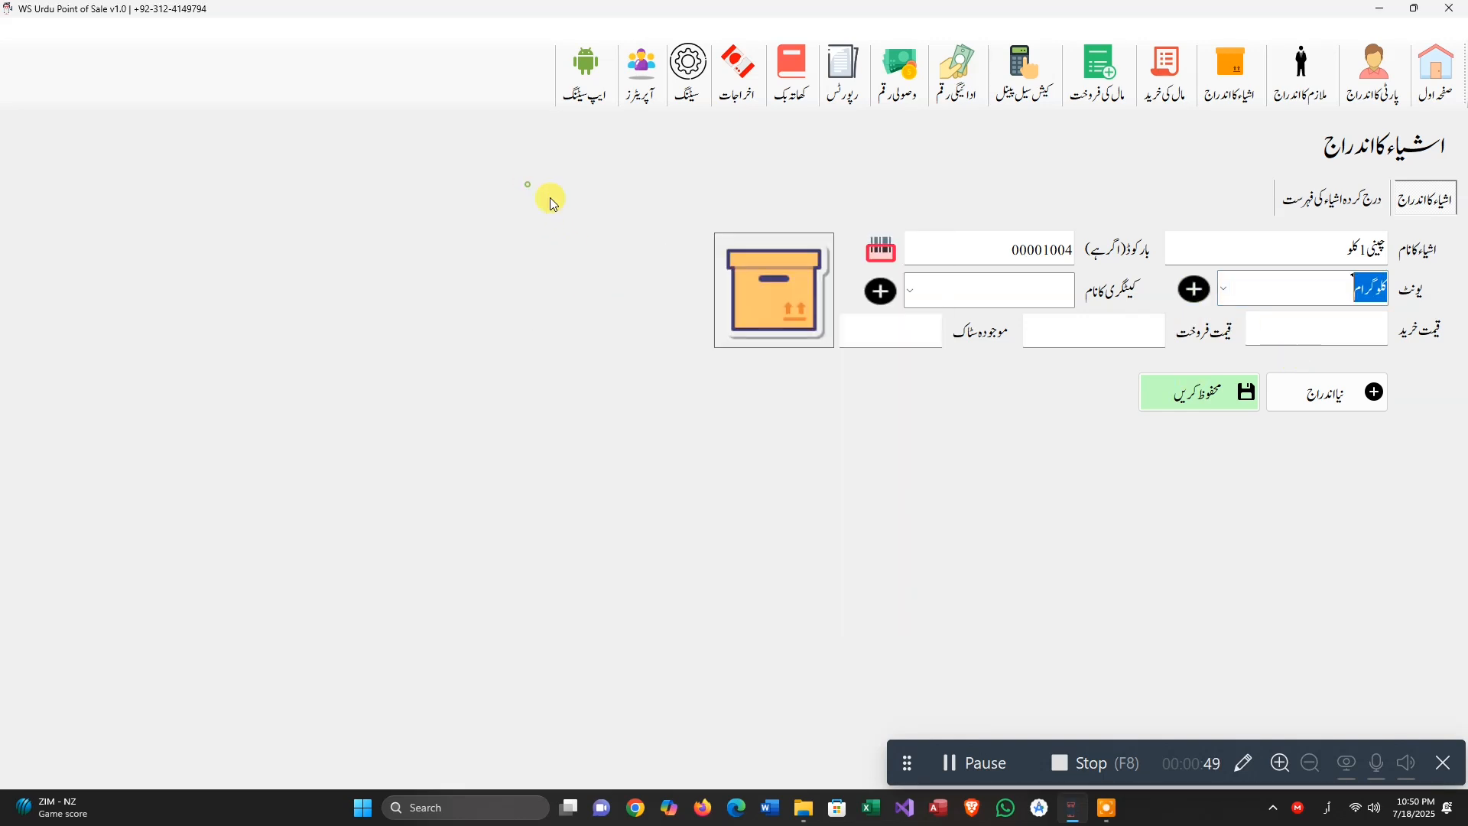
# Set the item's category to چینی and look through the list of defined categories
pyautogui.click(911, 291)
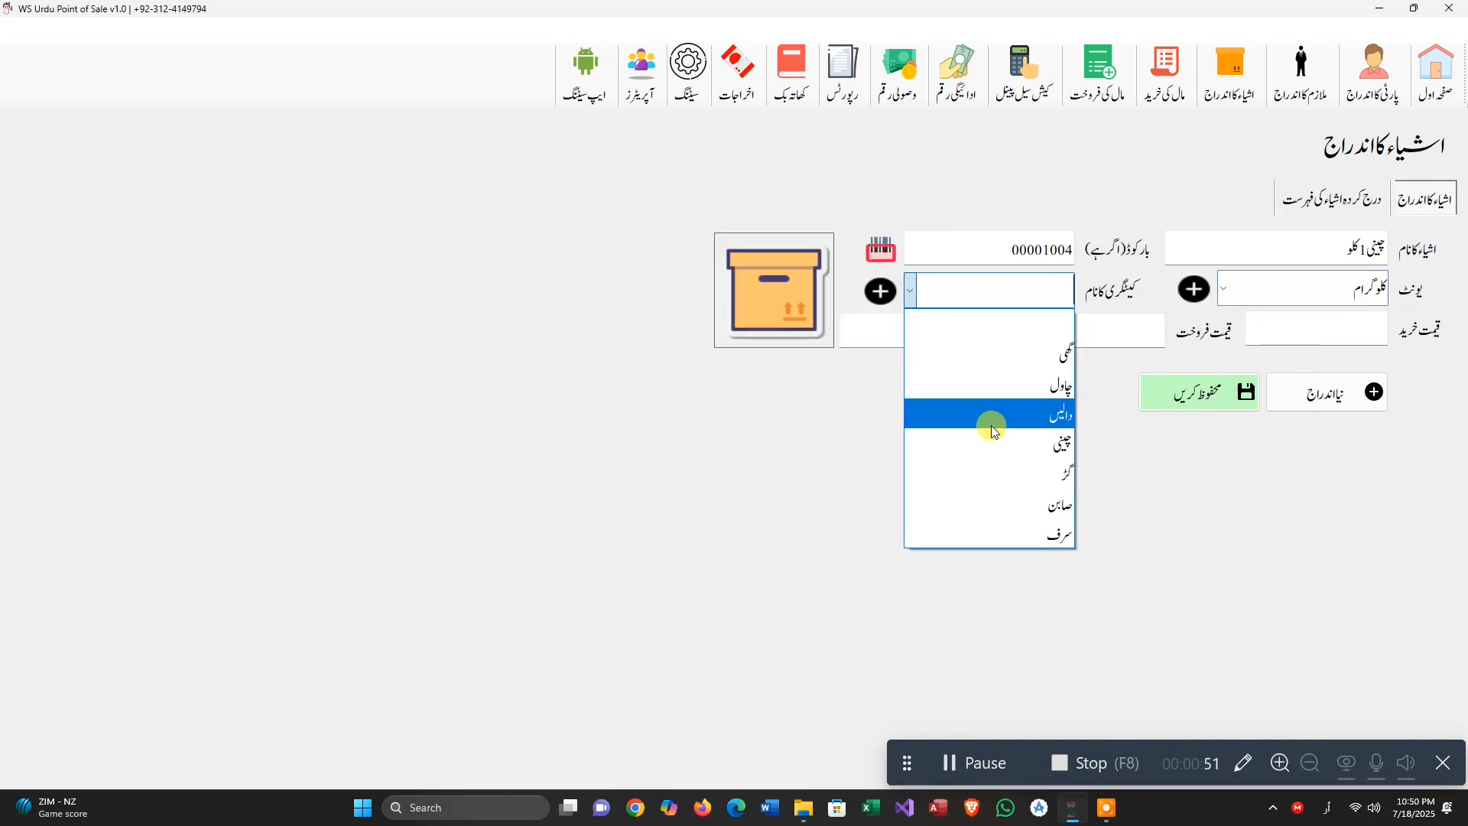
pyautogui.click(995, 451)
pyautogui.click(881, 291)
pyautogui.scroll(-1, 698, 485)
pyautogui.scroll(1, 695, 462)
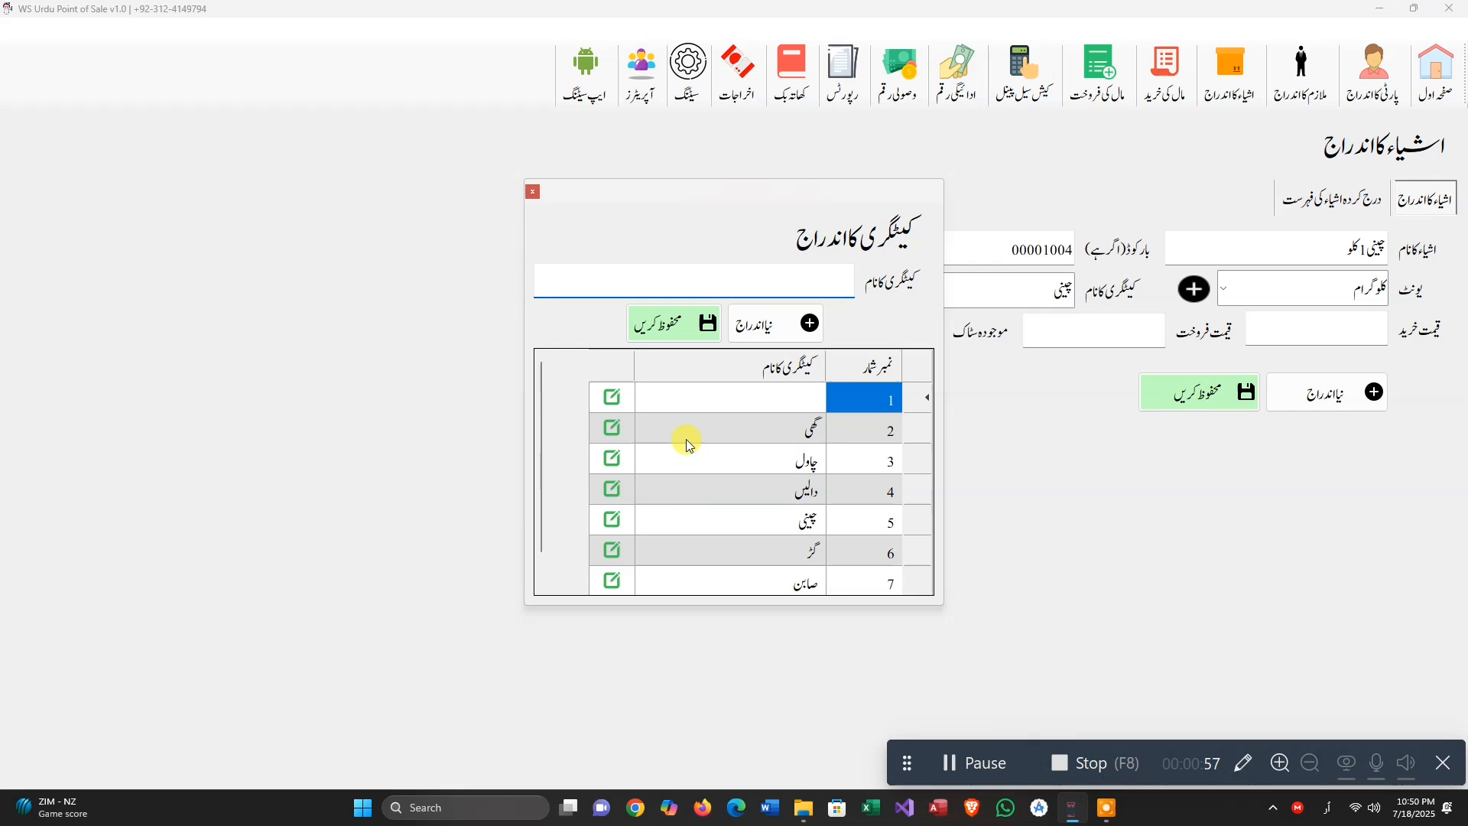
pyautogui.click(532, 189)
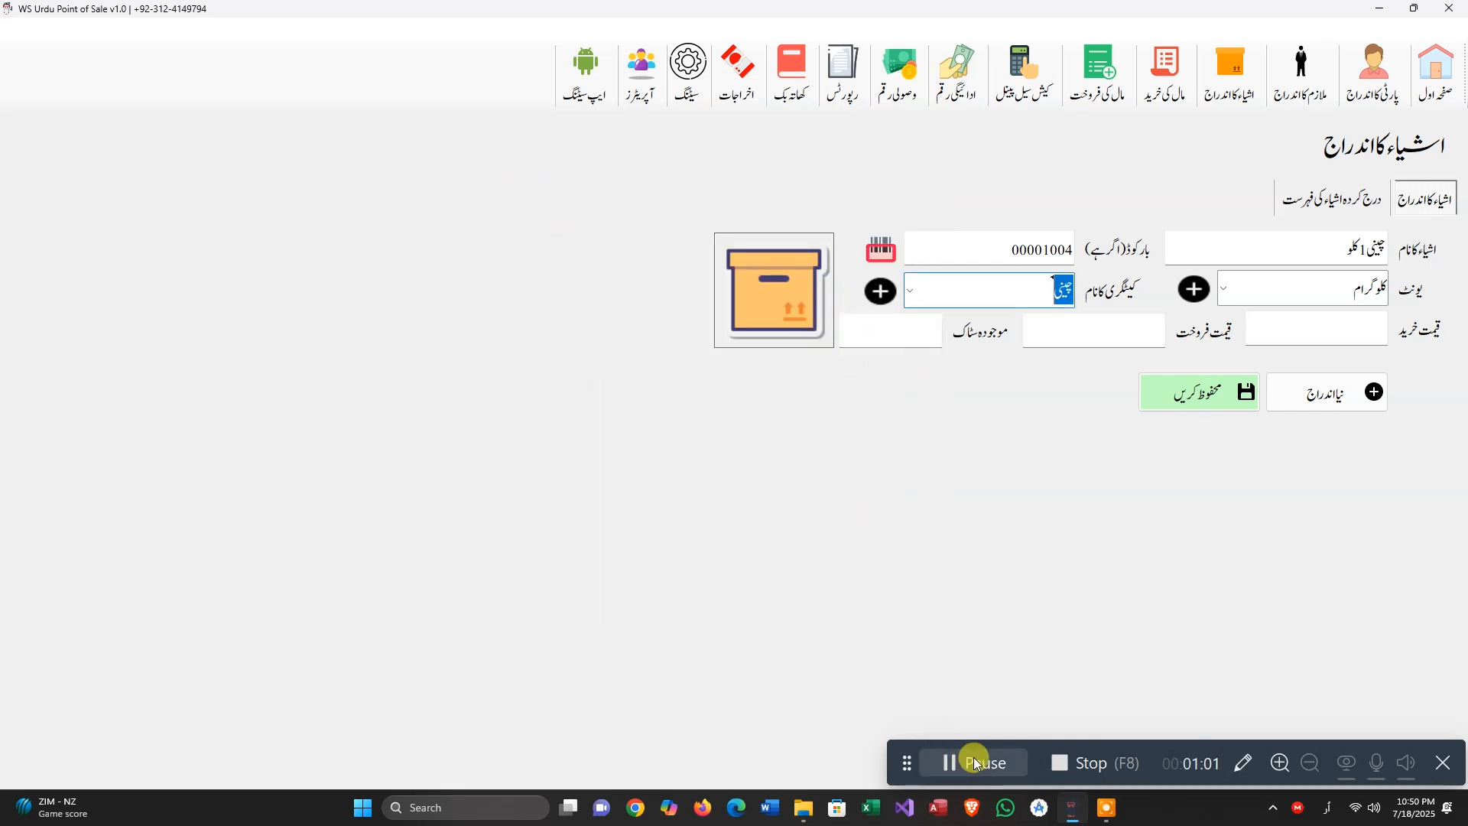
pyautogui.click(973, 758)
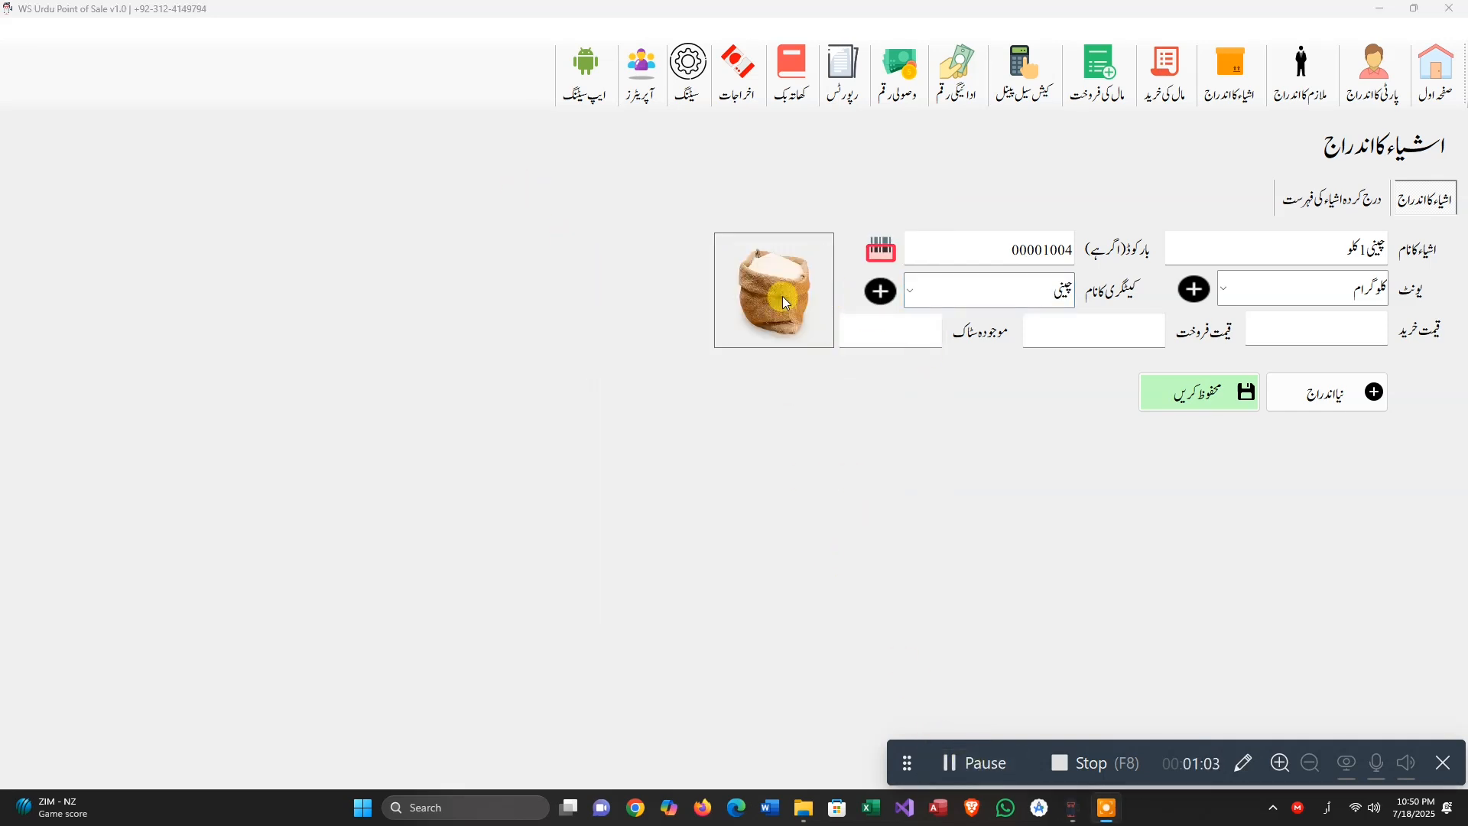
# Set the item's purchase price to 195, sale price to 205 and current stock to 100, and save it
pyautogui.click(1293, 331)
pyautogui.write('20')
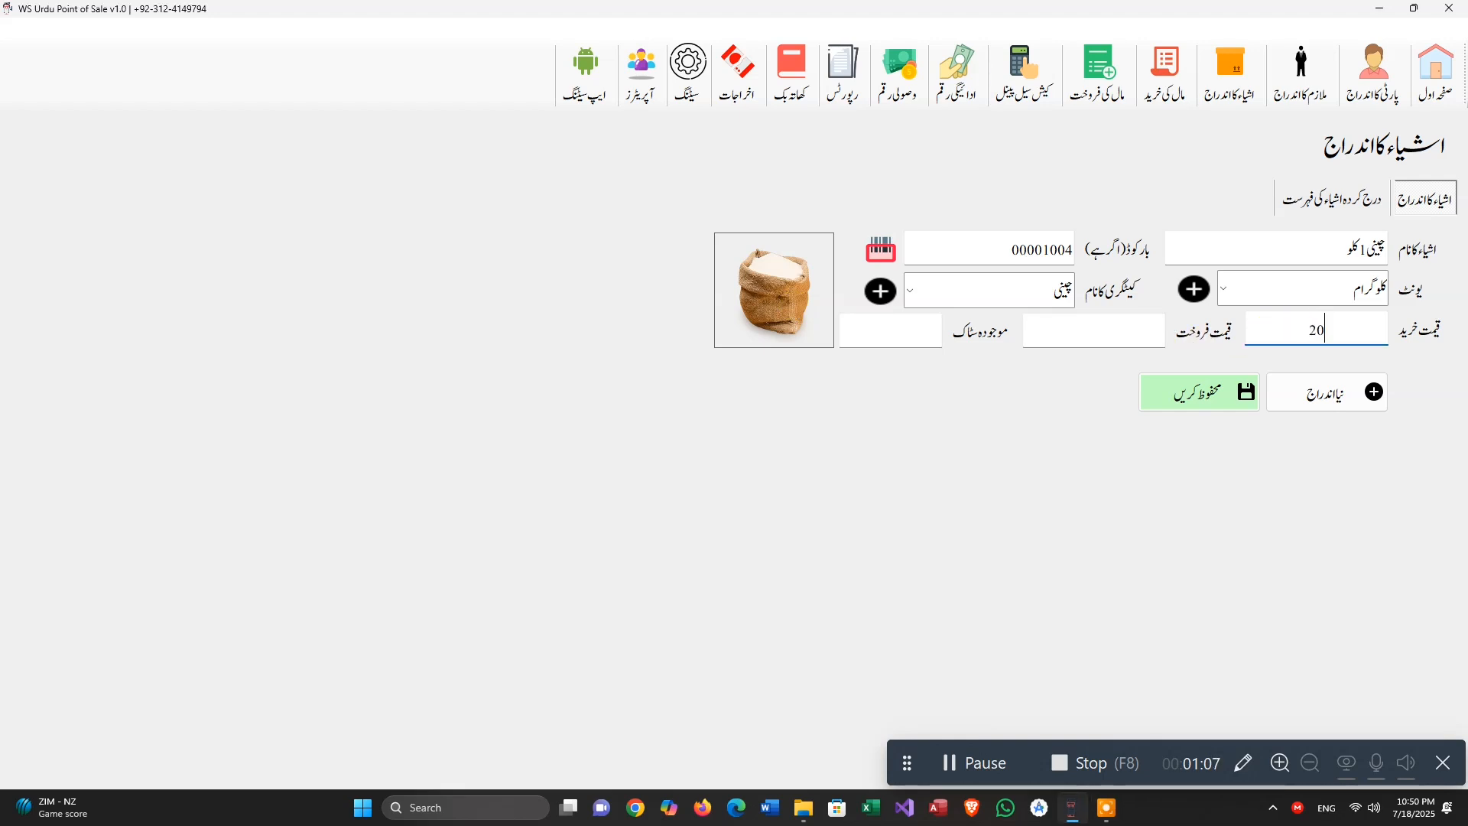
pyautogui.click(1109, 323)
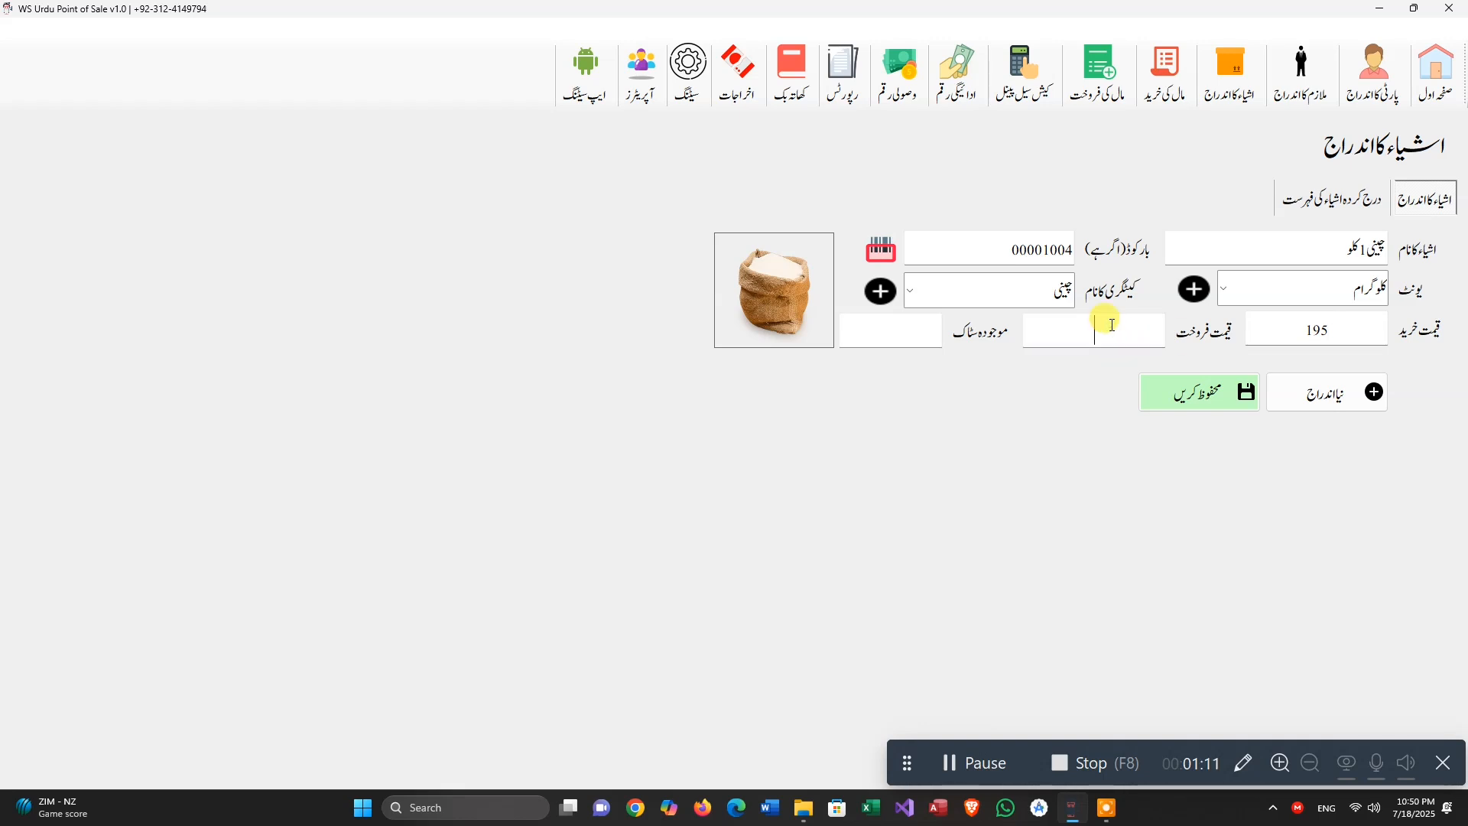
pyautogui.click(906, 330)
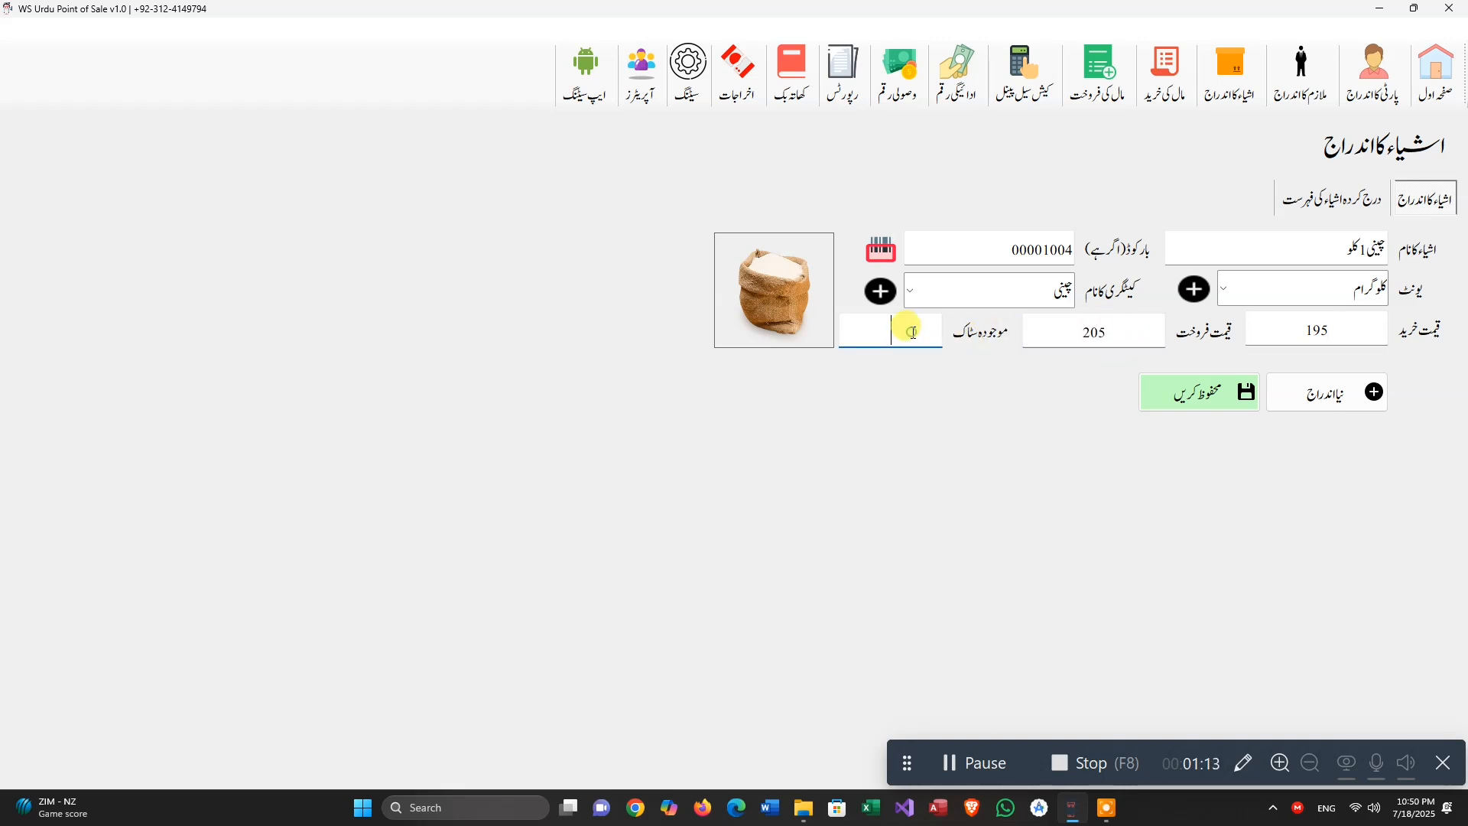
pyautogui.write('100')
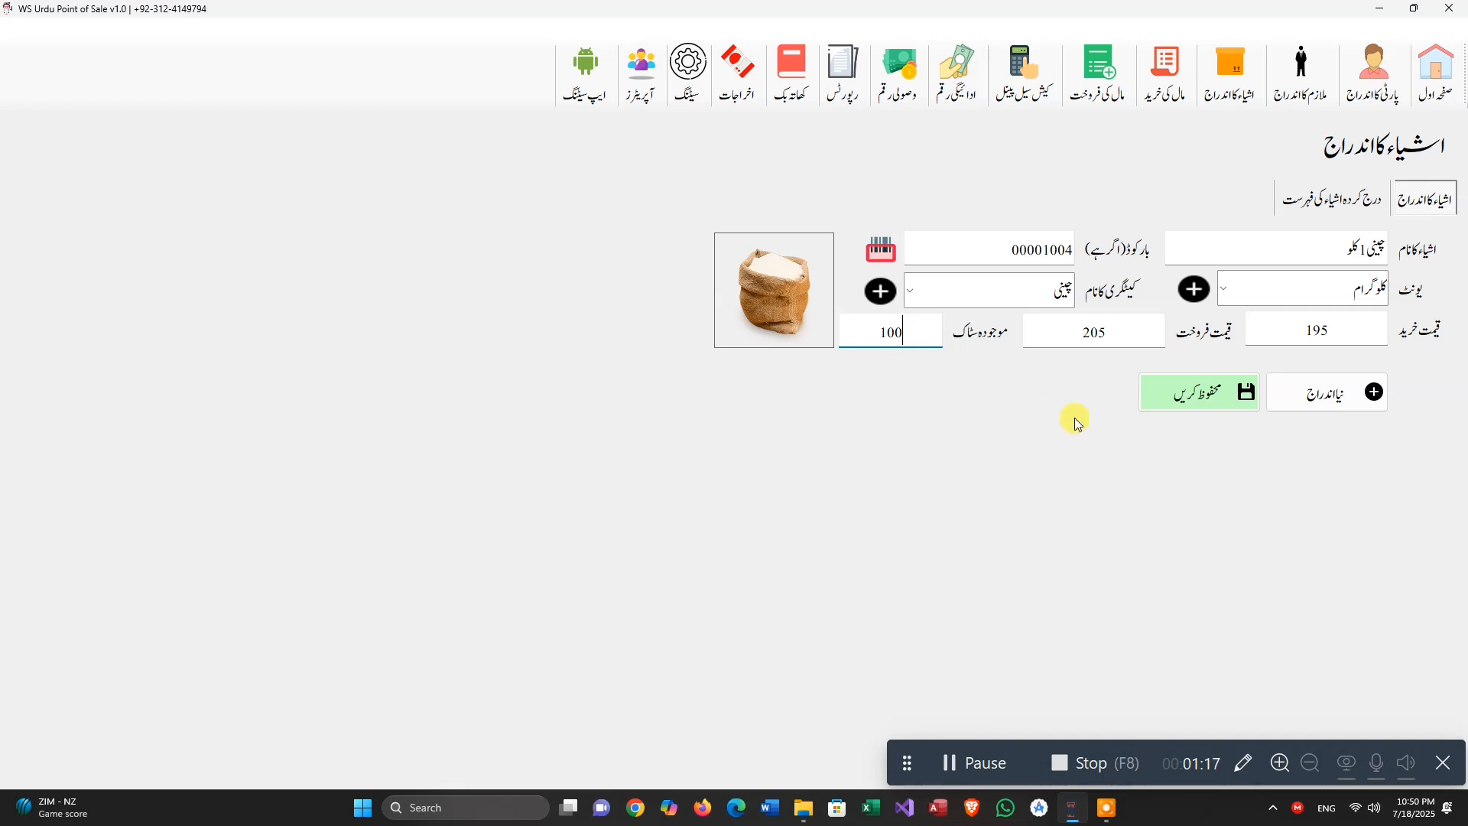
pyautogui.click(1177, 392)
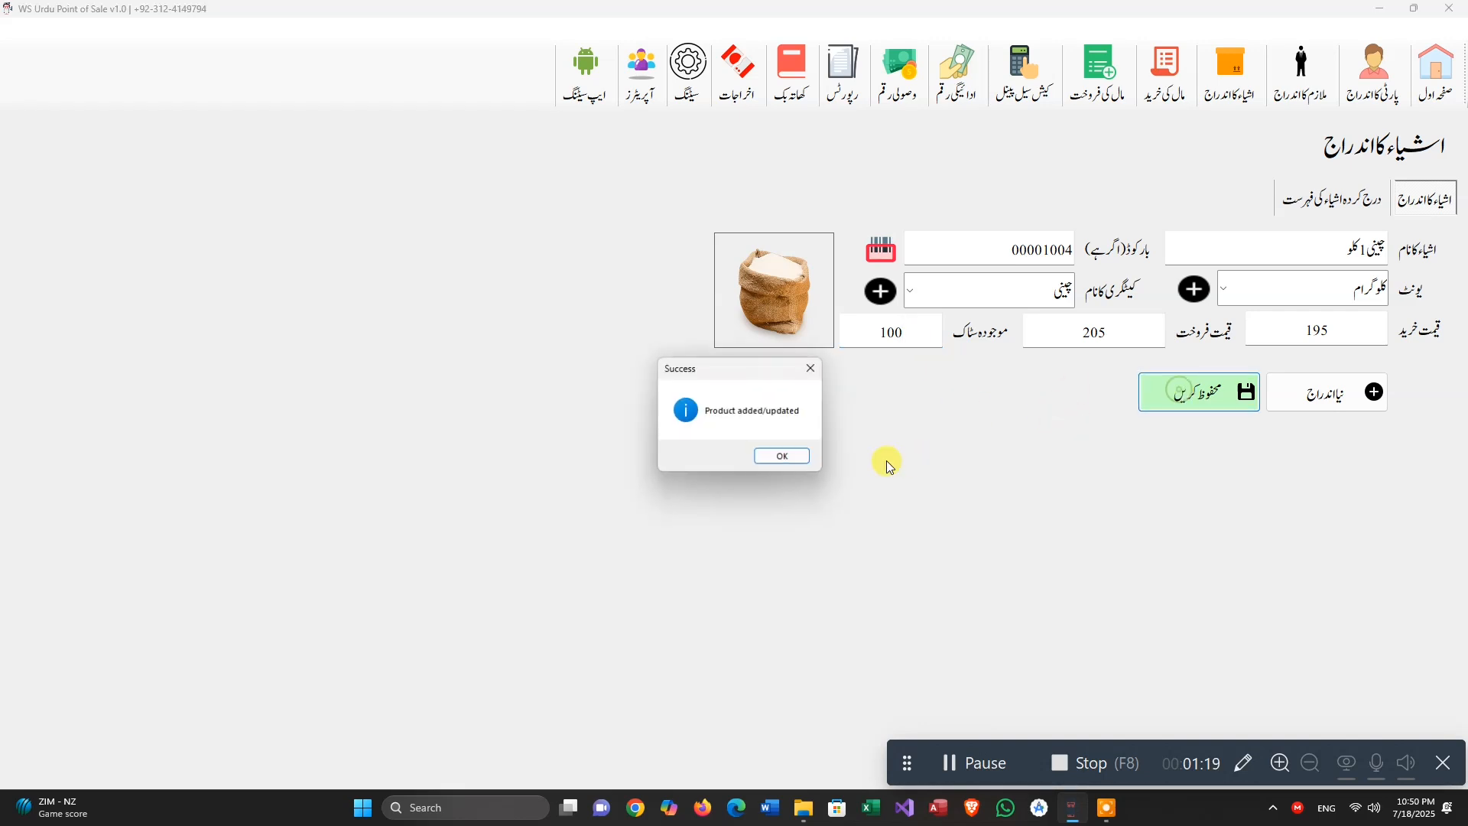
pyautogui.click(806, 457)
# Check the list of recorded items and the summary on the home page
pyautogui.click(1330, 200)
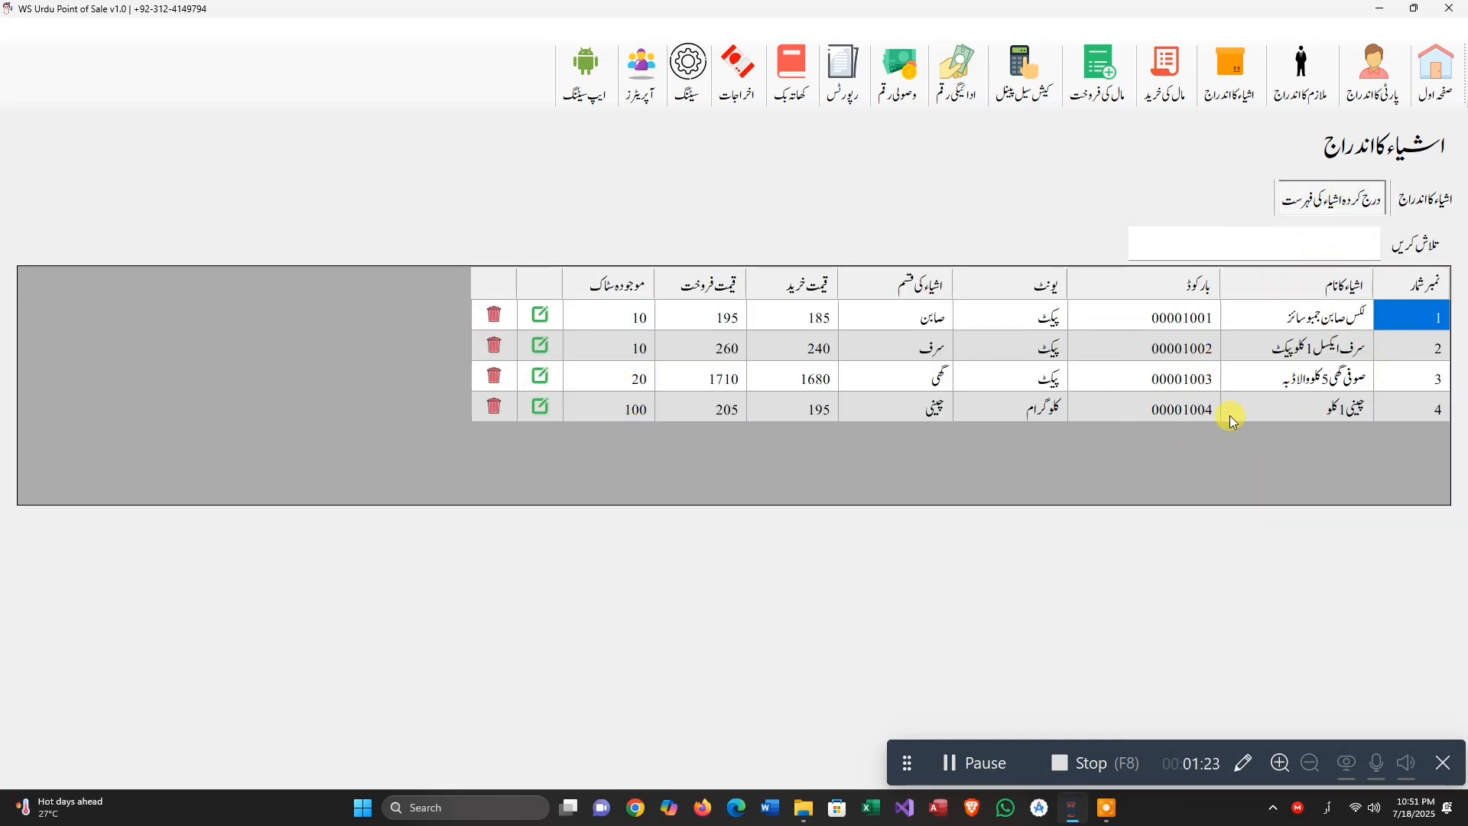
pyautogui.click(1434, 73)
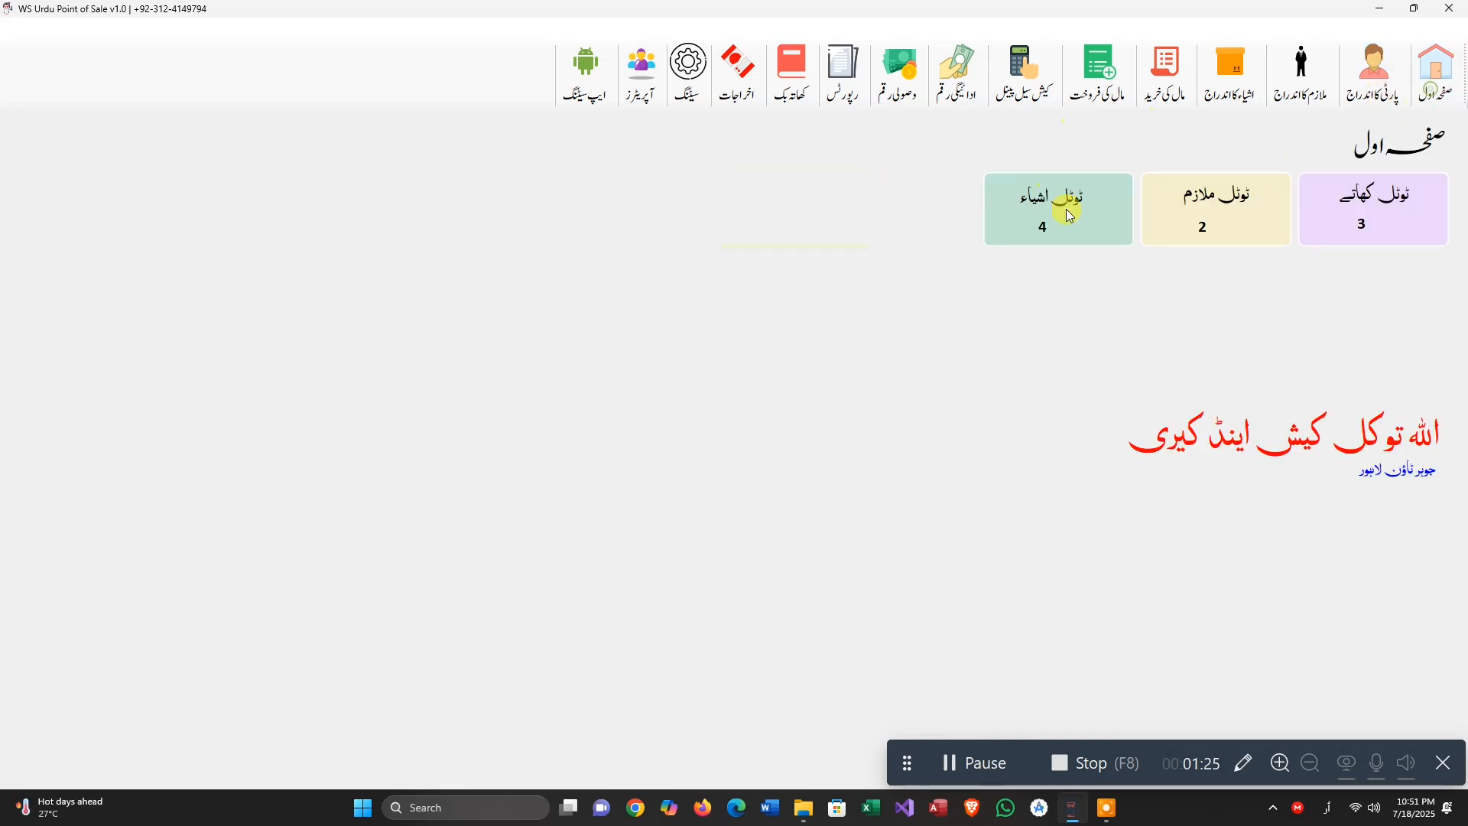
# Open the cash sale panel and add three "چینی 1 کلو" and one "صوفی گھی 5 کلو والا ڈبہ" to the bill
pyautogui.click(1024, 74)
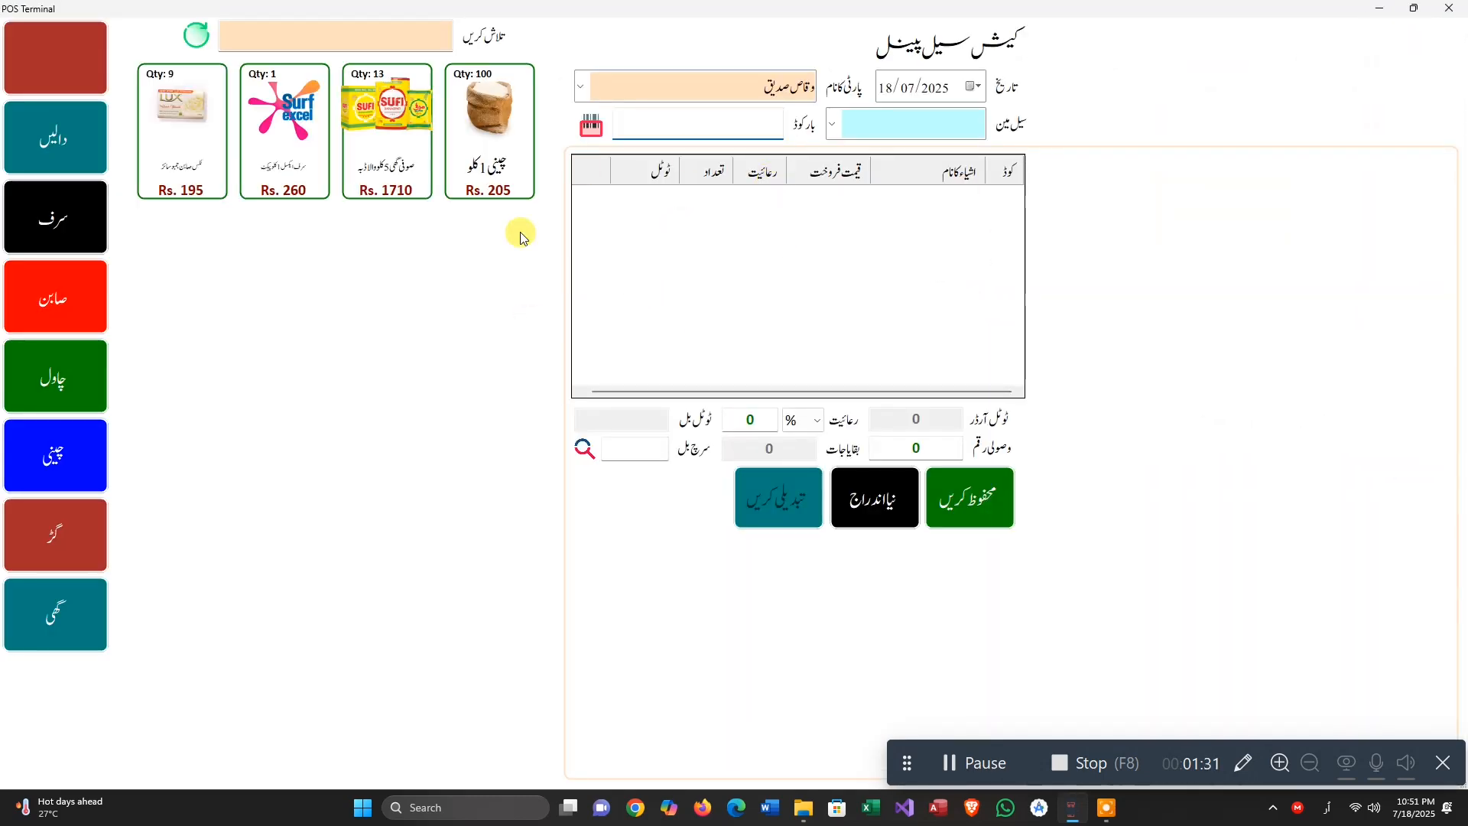
pyautogui.click(486, 155)
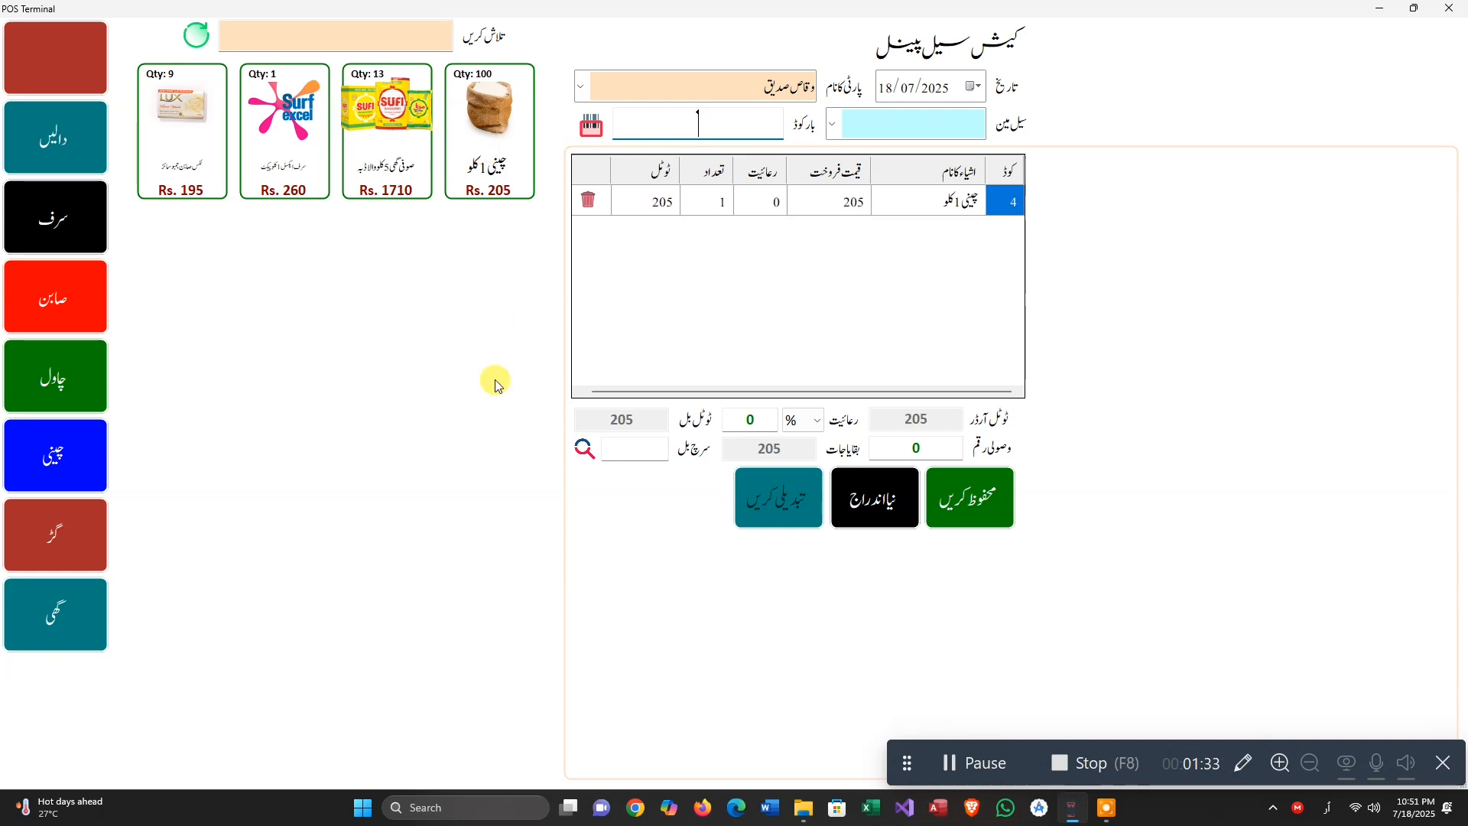
pyautogui.click(501, 150)
pyautogui.click(501, 150)
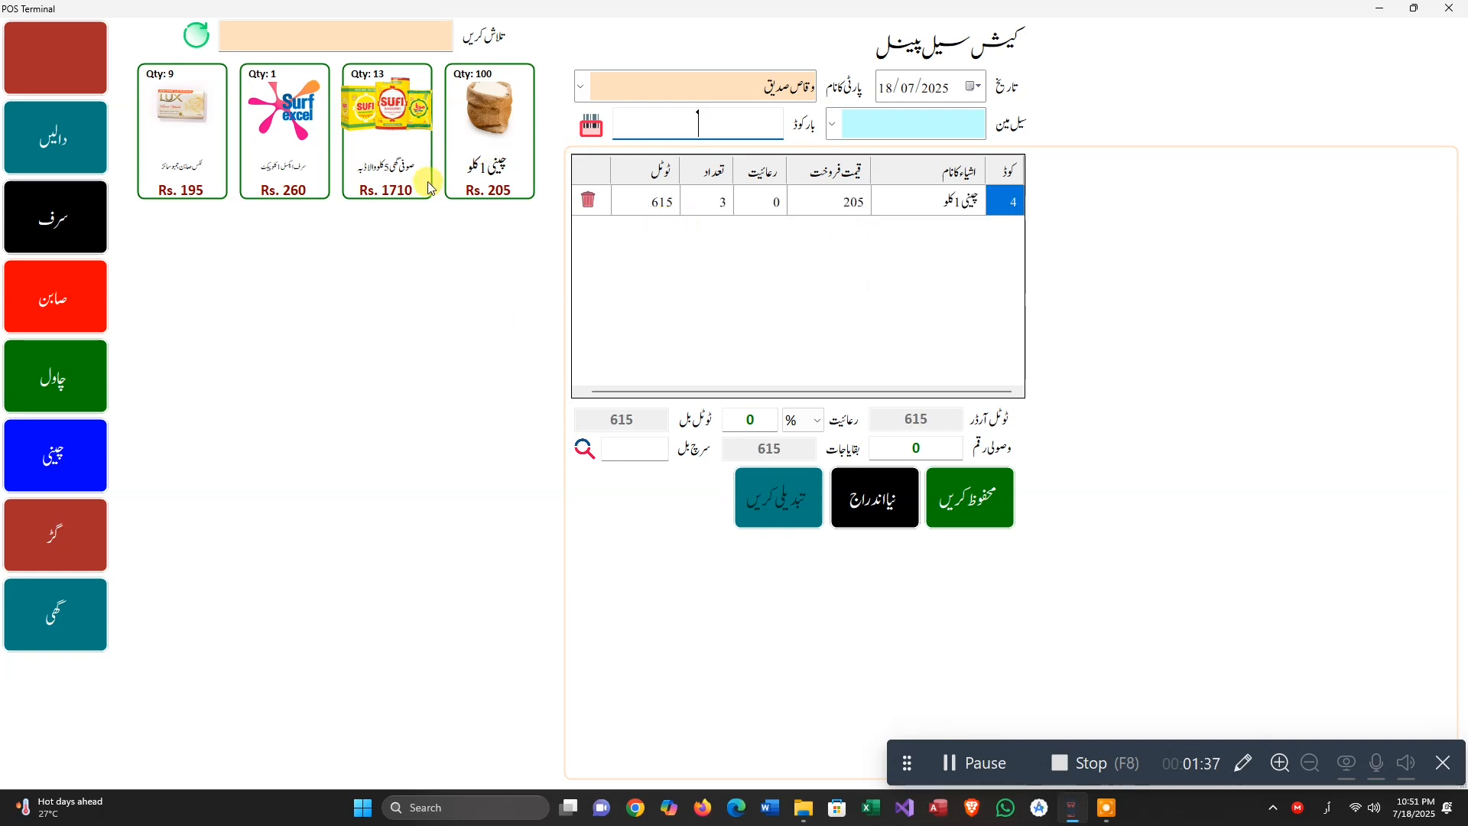
pyautogui.click(404, 163)
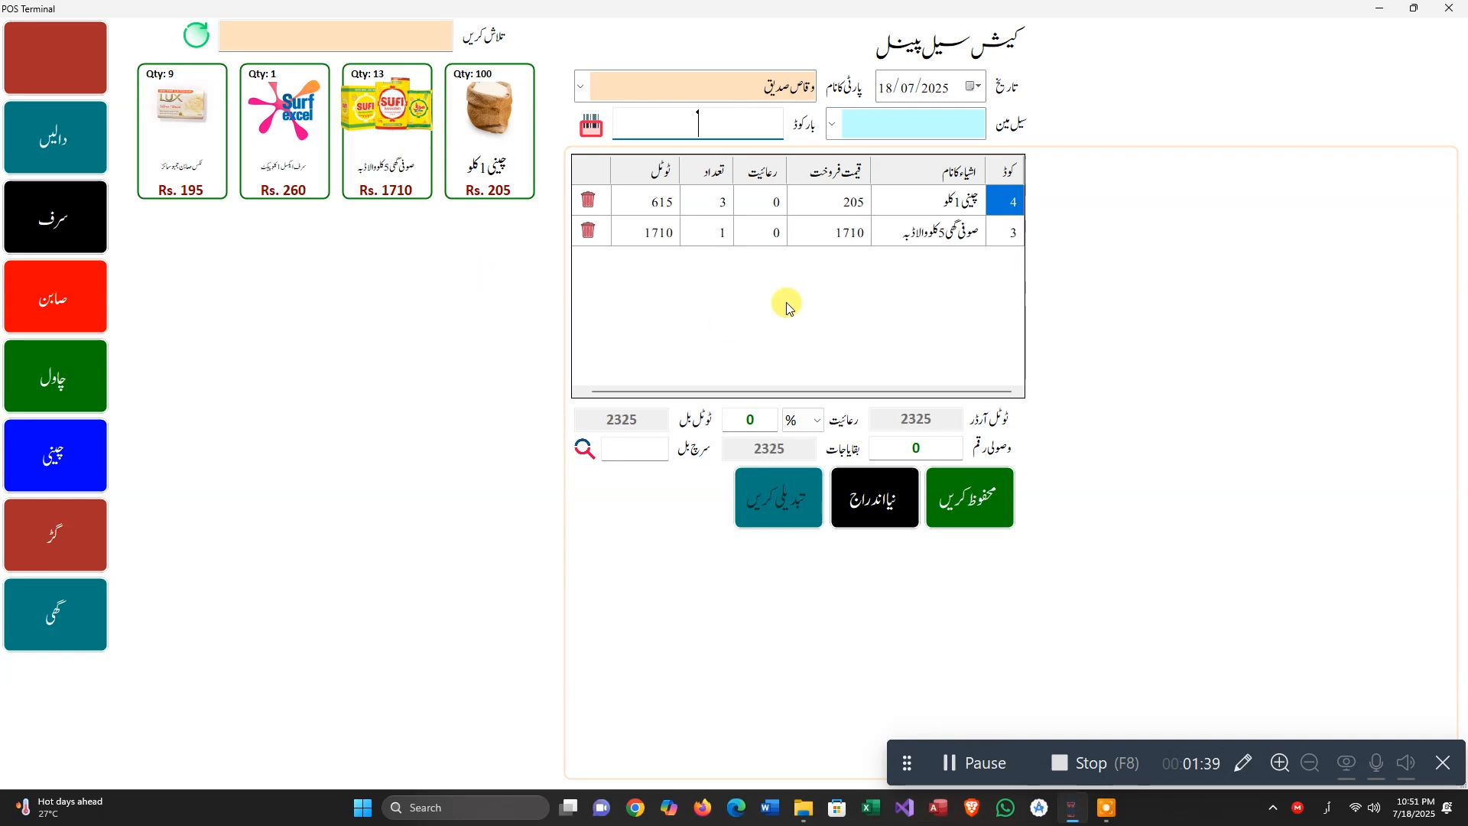
# Browse the products by category from دالیں through گھی, and return to the full product list
pyautogui.click(61, 155)
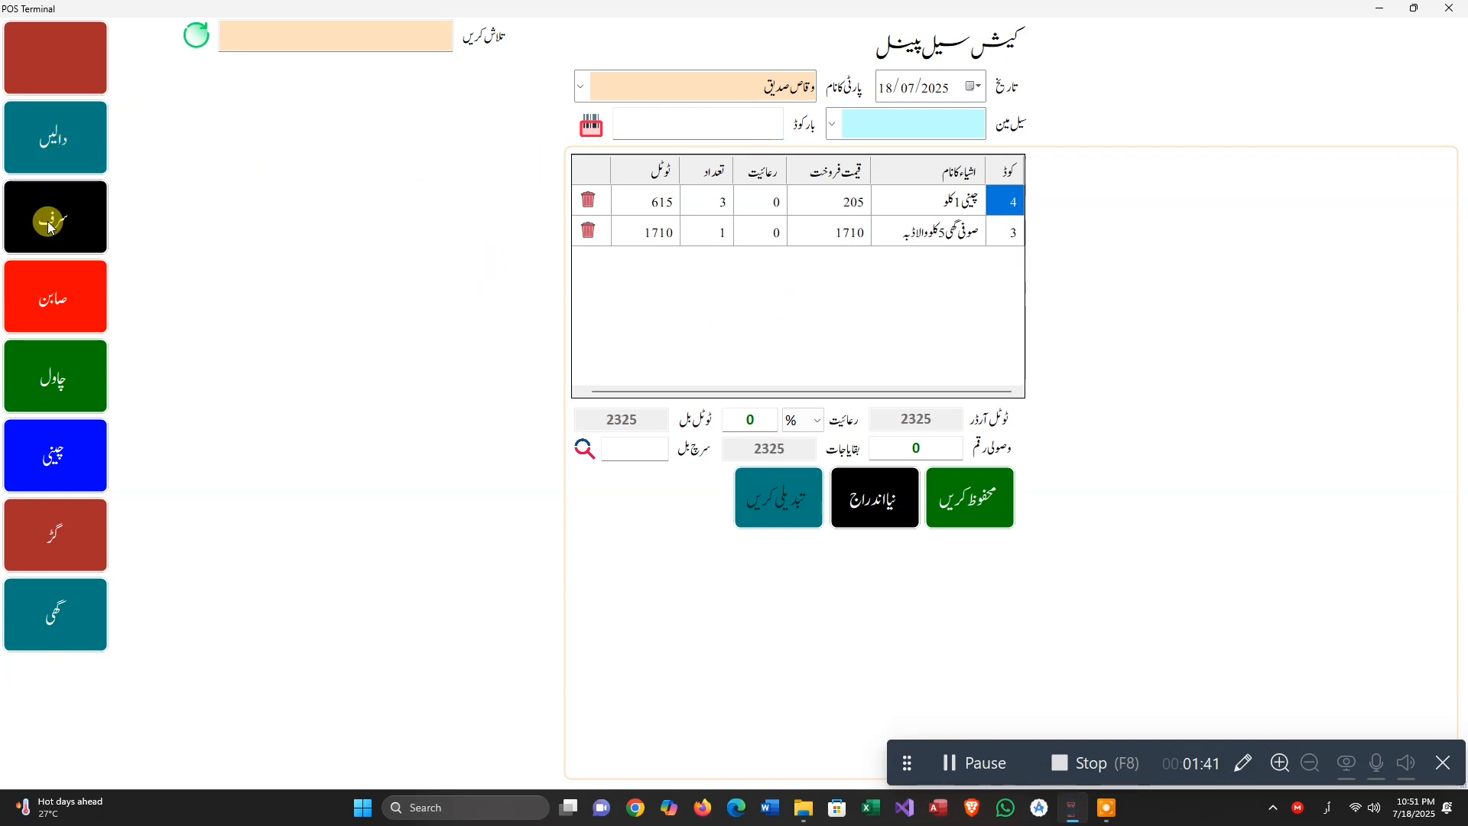
pyautogui.click(53, 223)
pyautogui.click(60, 301)
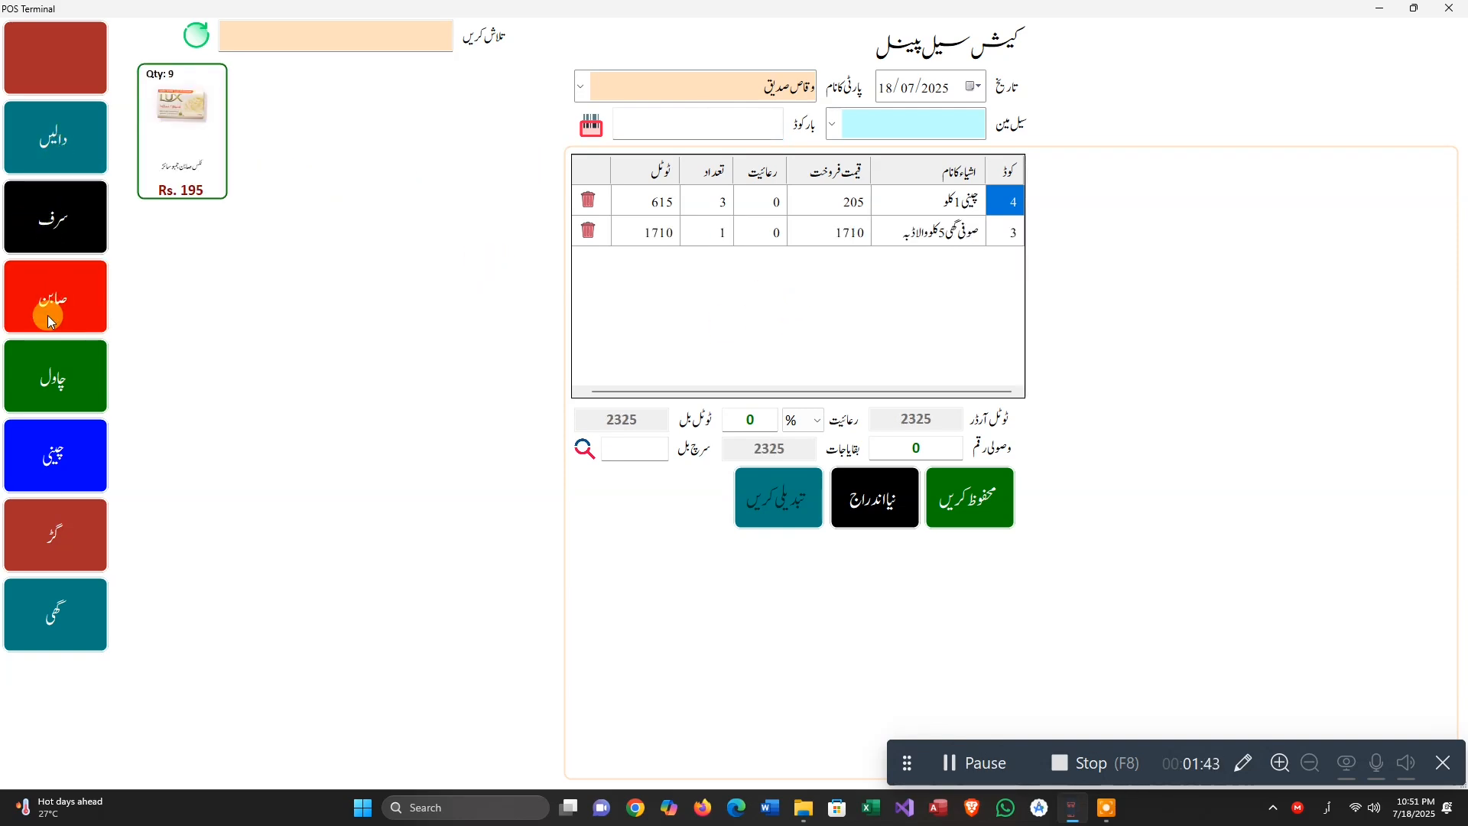
pyautogui.click(62, 388)
pyautogui.click(67, 459)
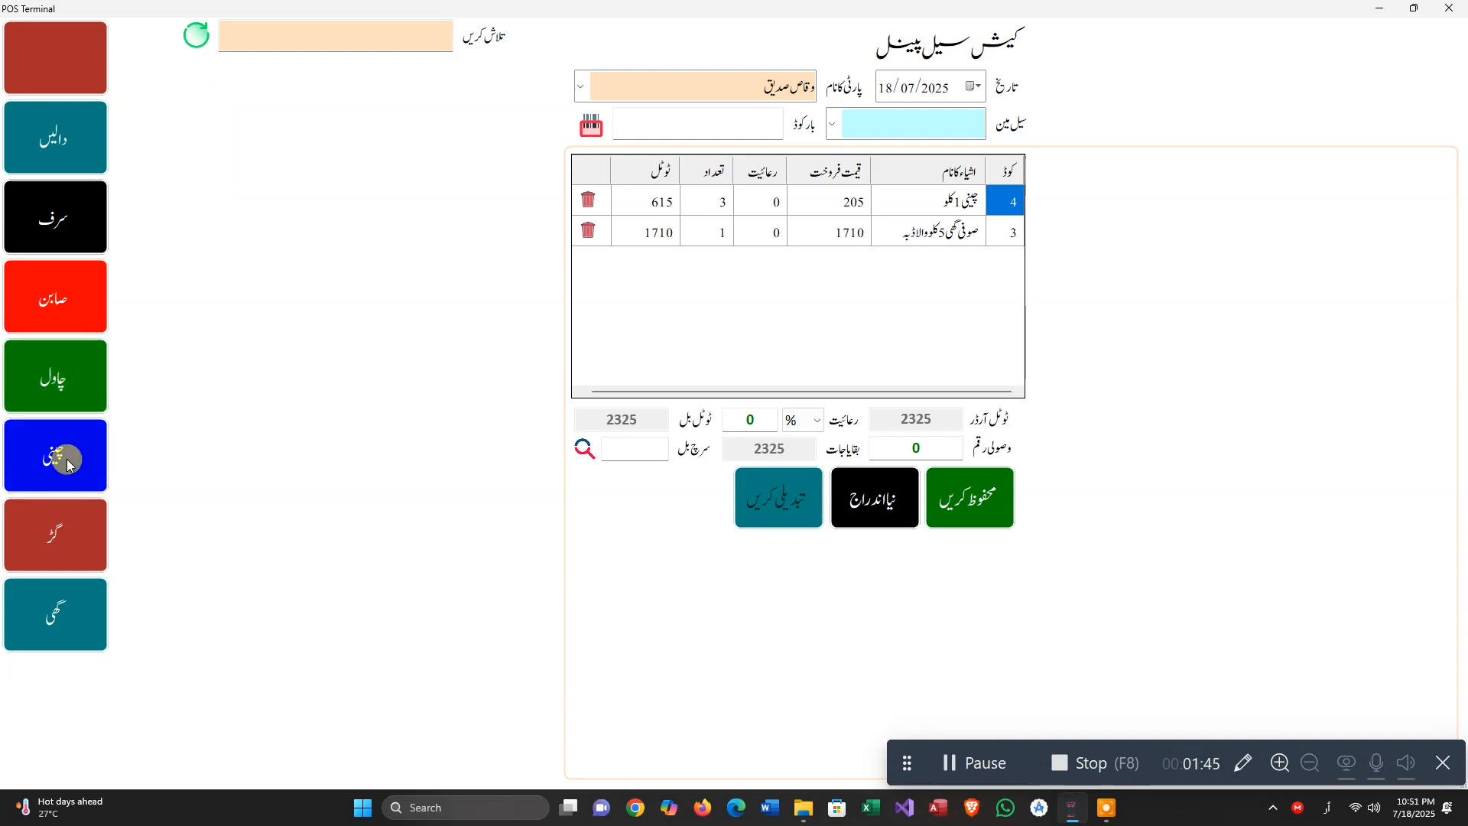
pyautogui.click(74, 533)
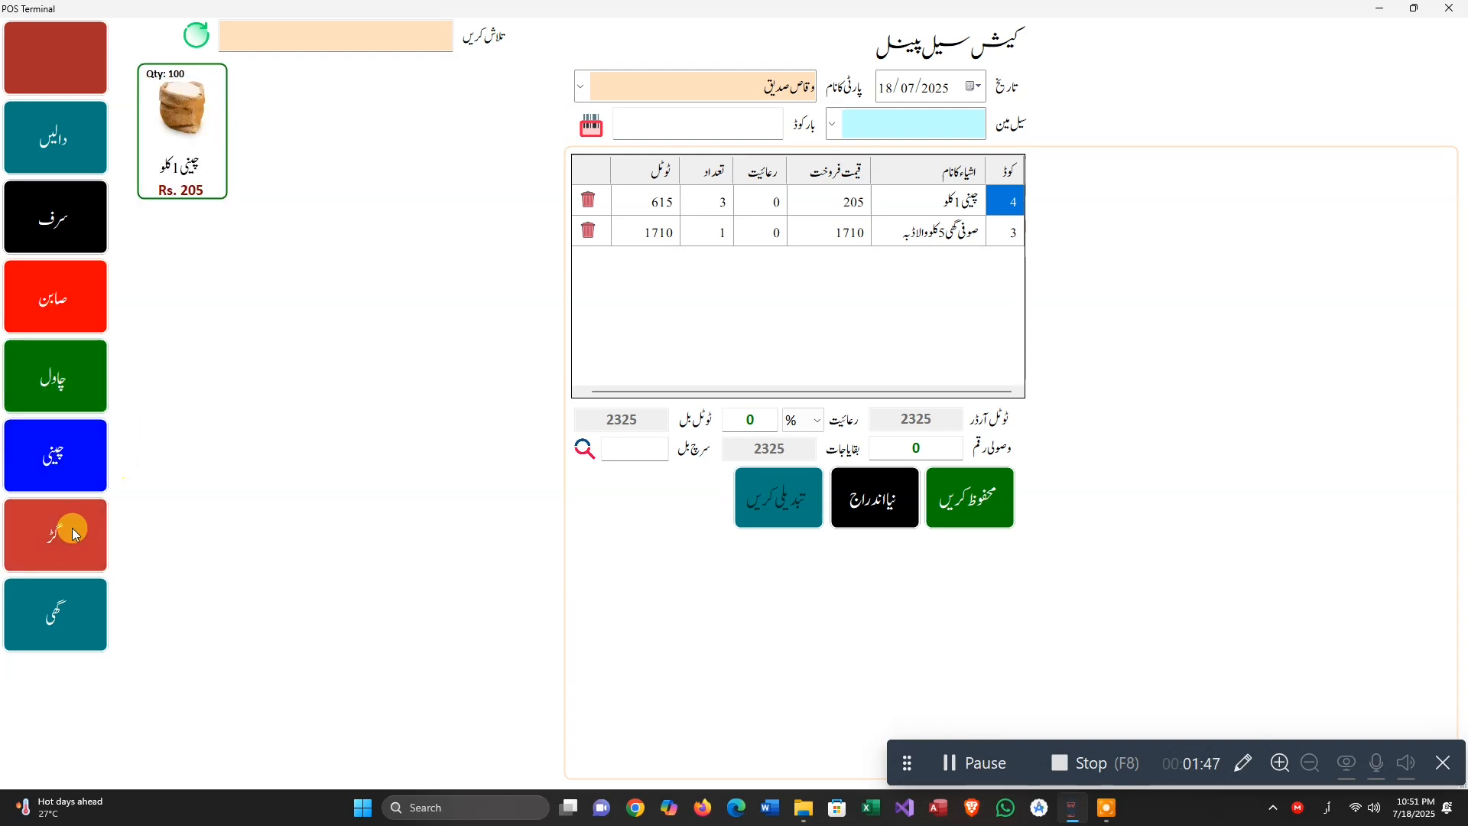
pyautogui.click(69, 587)
pyautogui.click(85, 44)
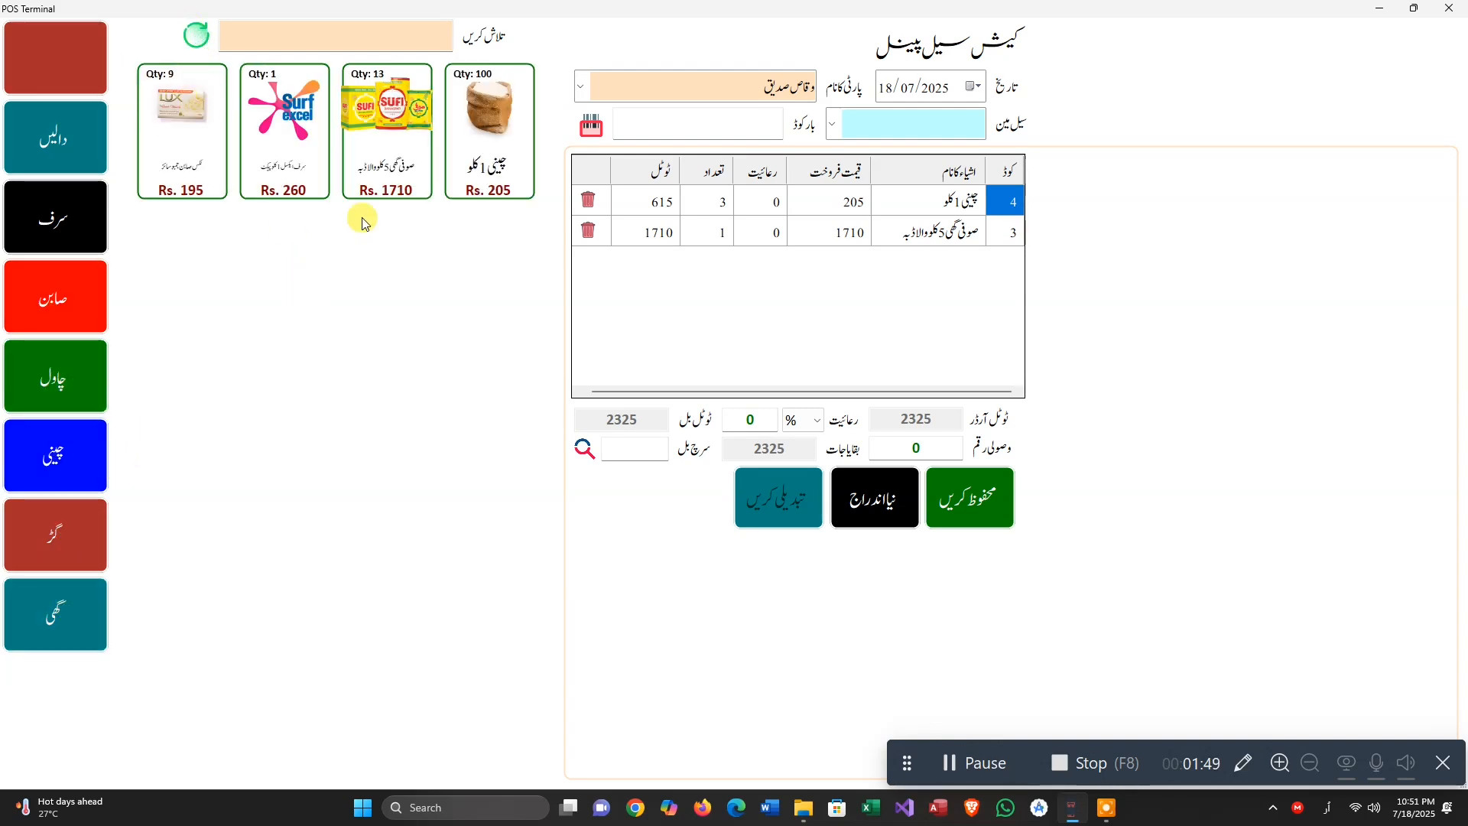
# Add one "سرف ایکسل 1 کلو پیکٹ" and one "لکس صابن جمبو سائز" to the bill
pyautogui.click(309, 151)
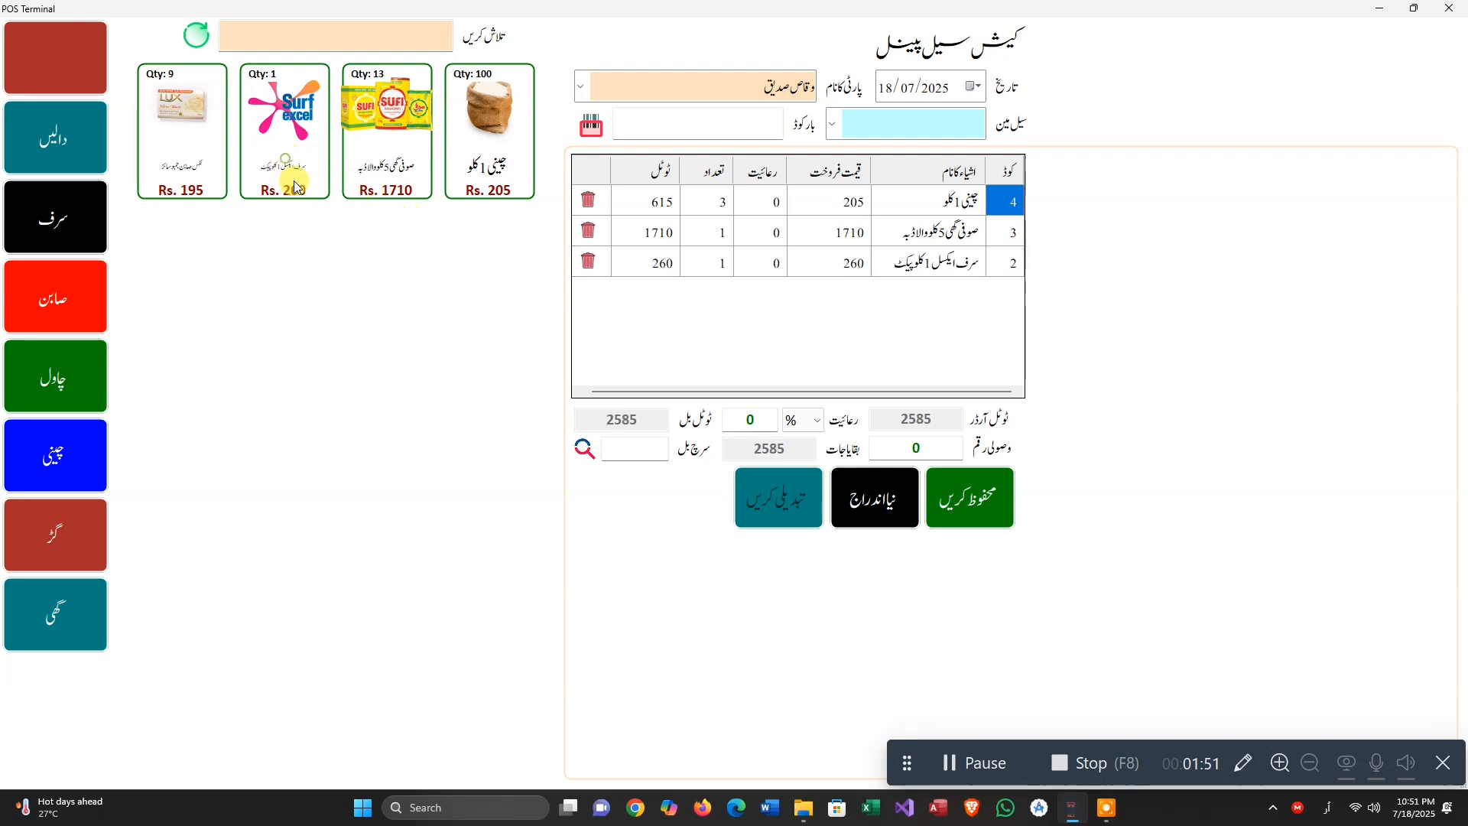
pyautogui.click(170, 156)
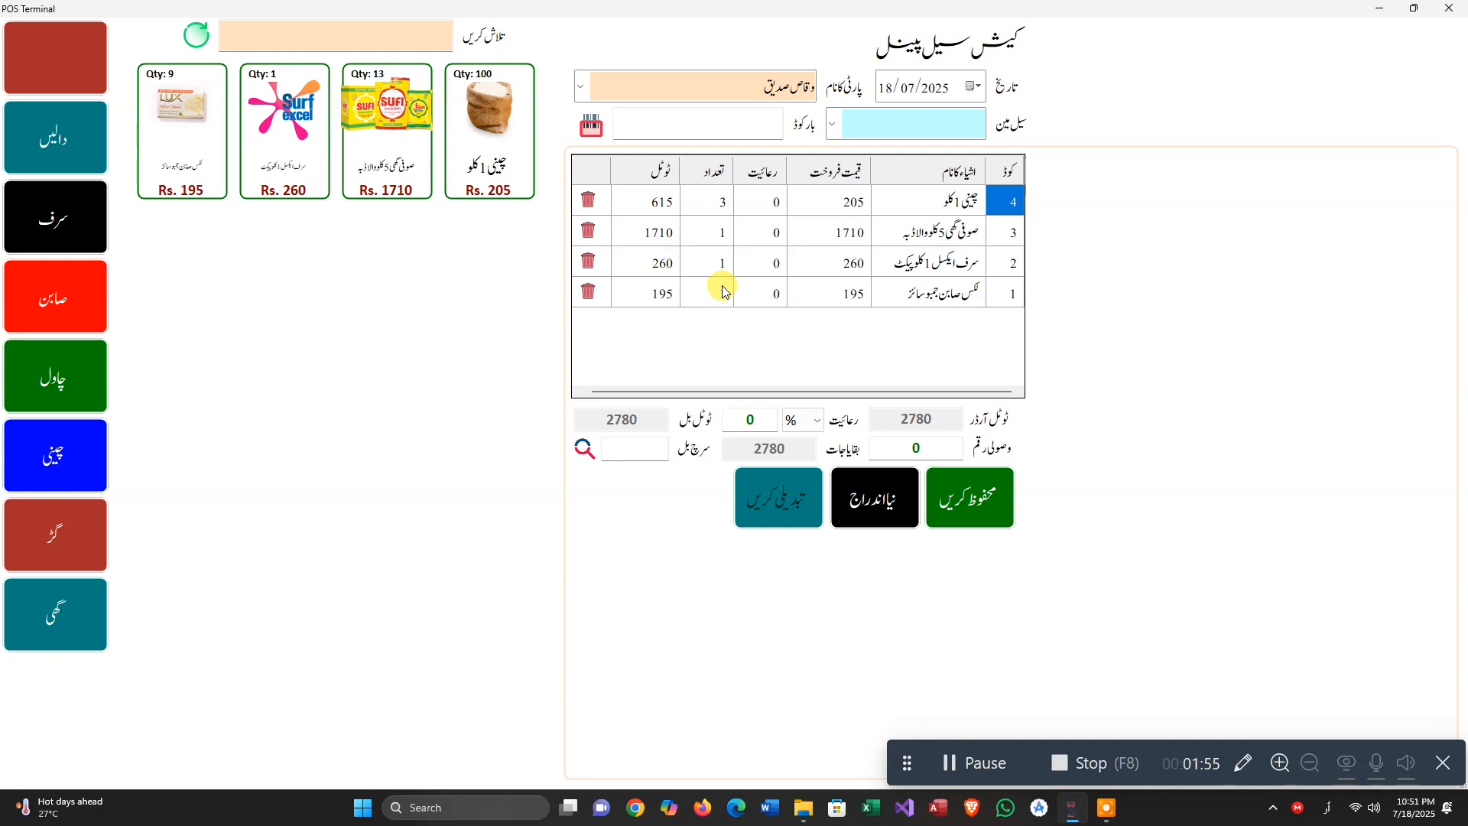
# Look at the available salesmen and set the bill's party to the last customer listed
pyautogui.click(838, 133)
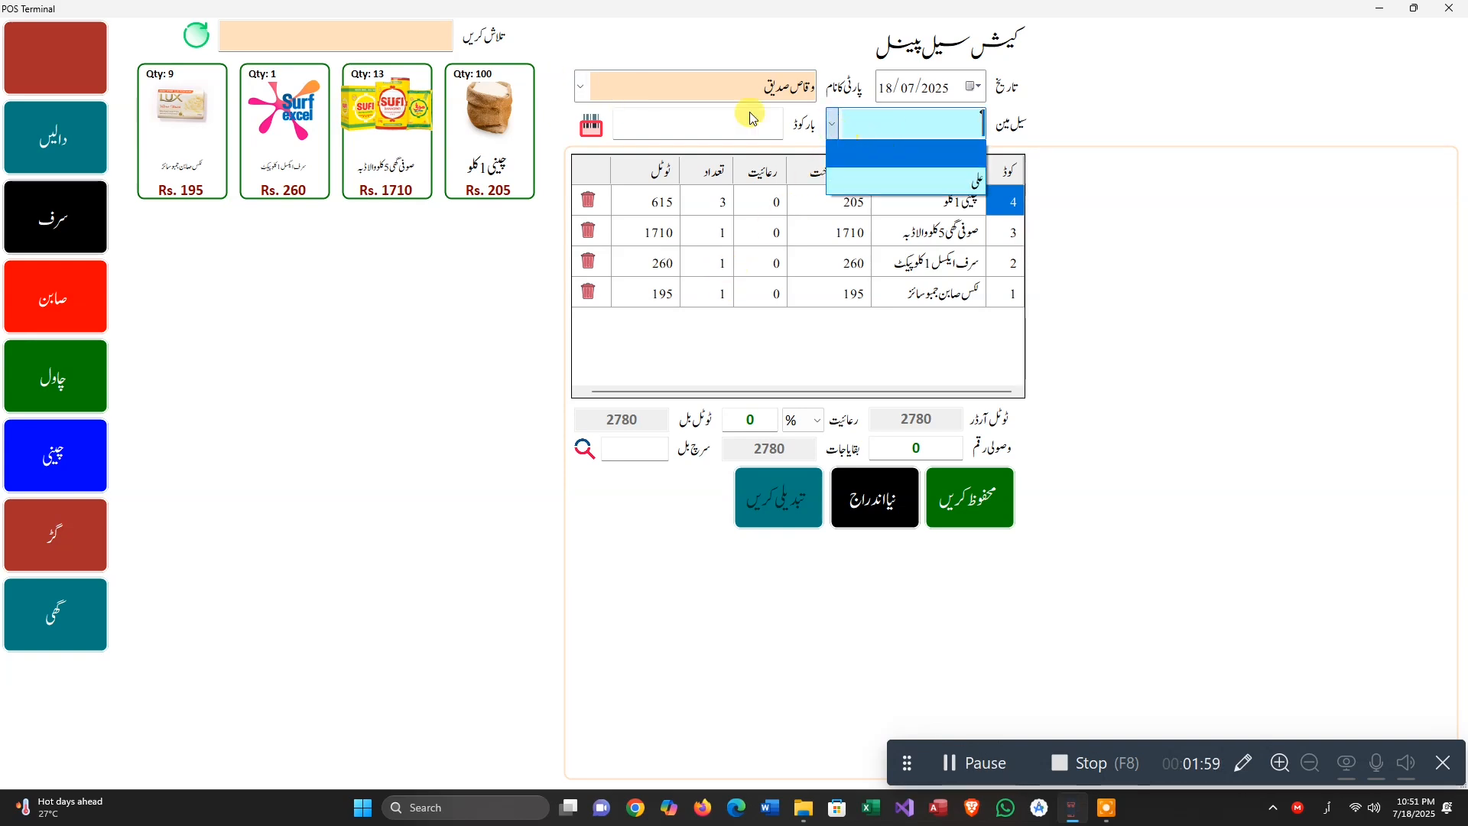
pyautogui.click(581, 86)
pyautogui.click(581, 86)
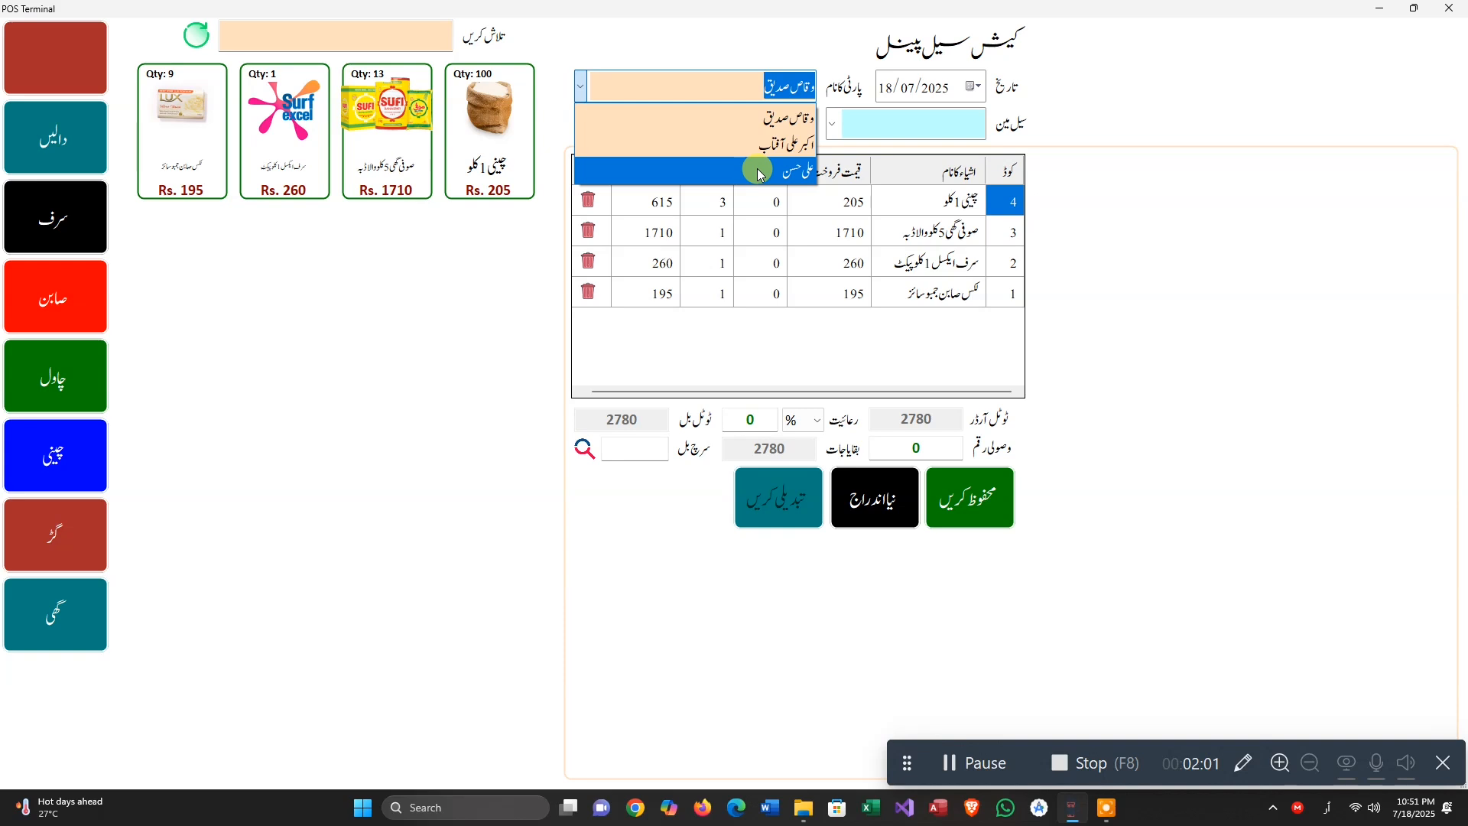
pyautogui.click(748, 170)
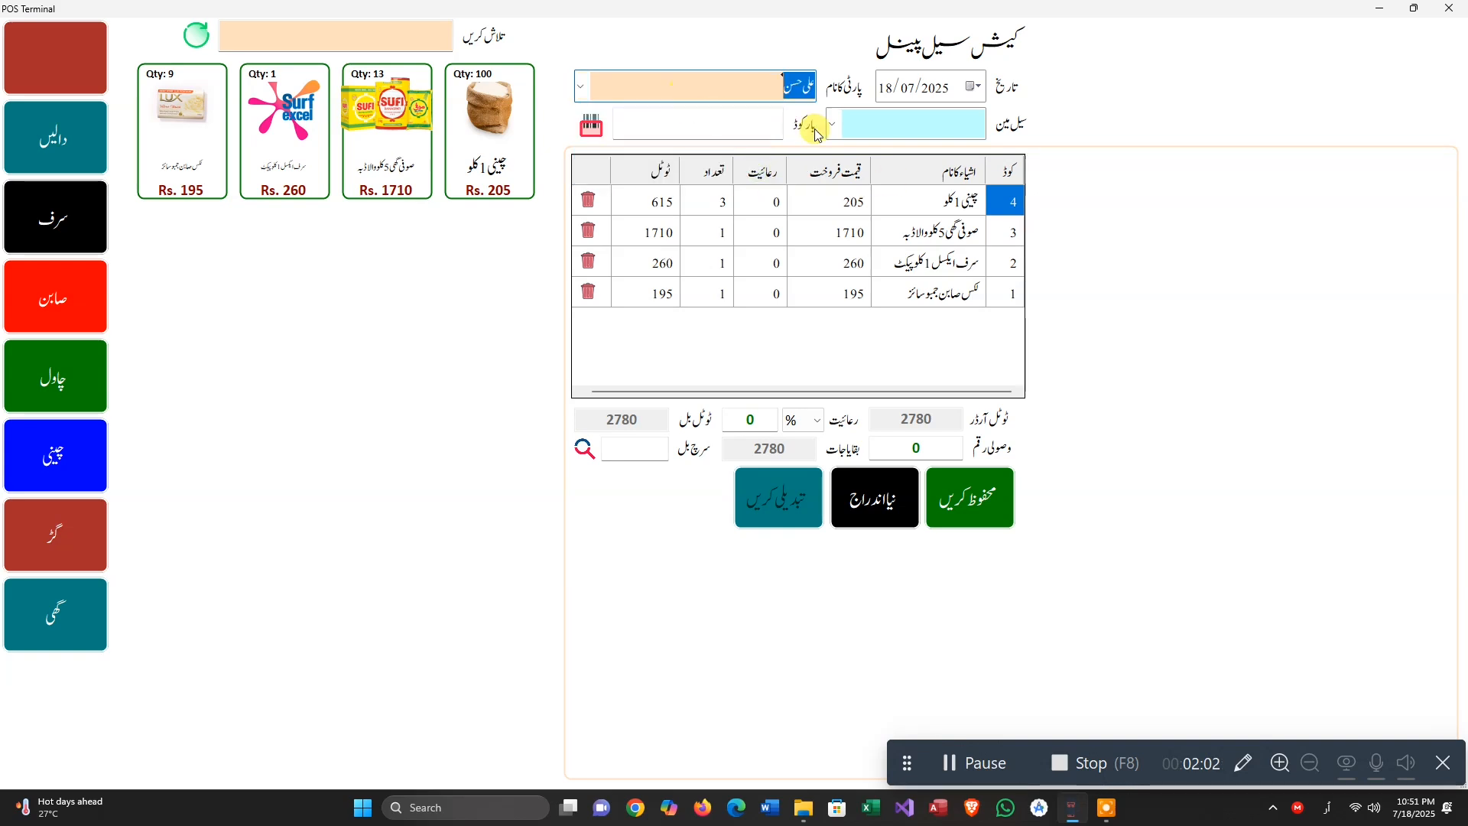
# Try a 10 percent discount on the bill
pyautogui.click(817, 420)
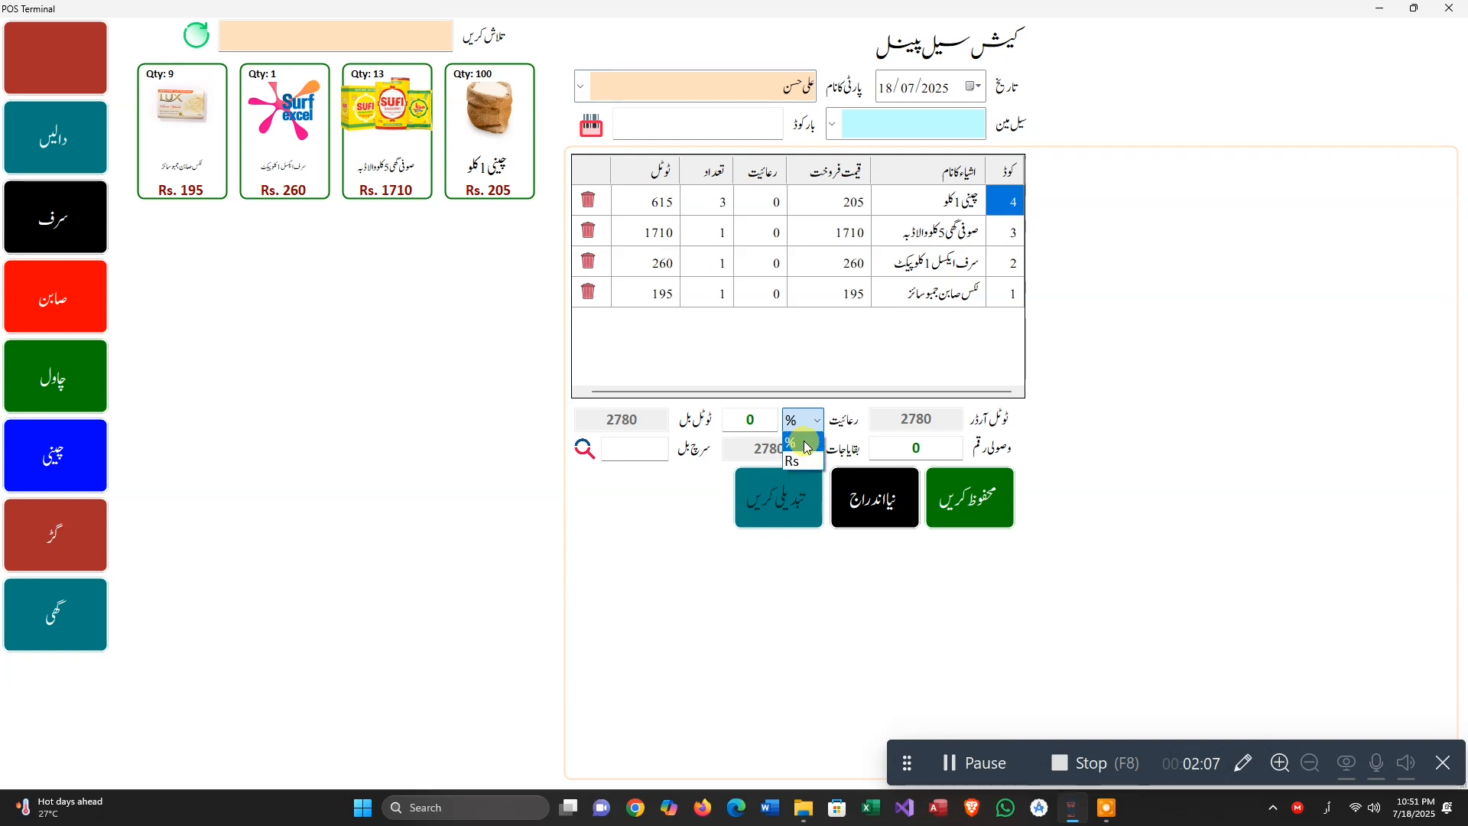
pyautogui.click(804, 441)
pyautogui.doubleClick(751, 419)
pyautogui.write('10')
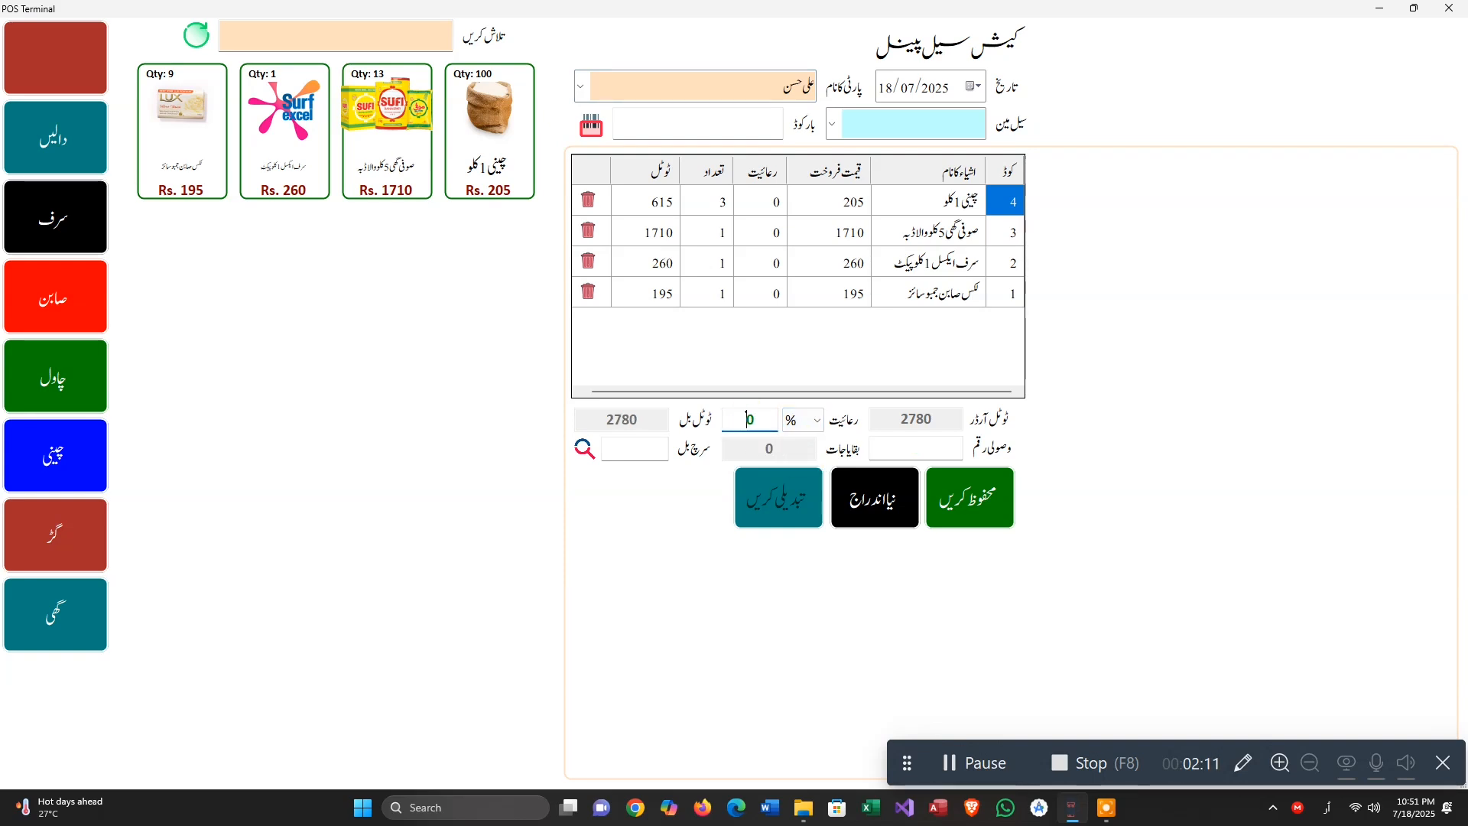
pyautogui.click(817, 420)
pyautogui.click(800, 455)
pyautogui.click(750, 419)
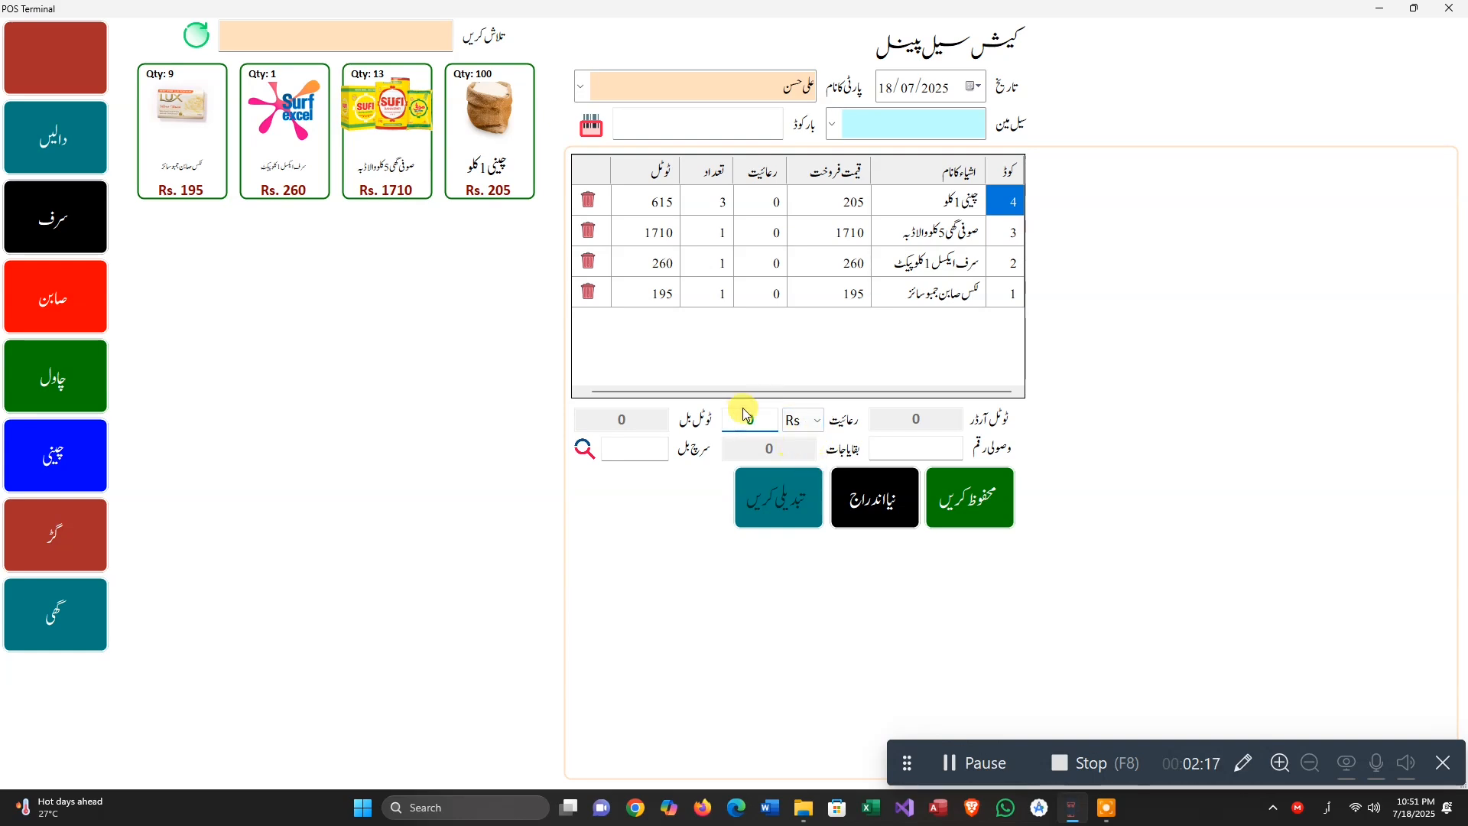
pyautogui.click(589, 292)
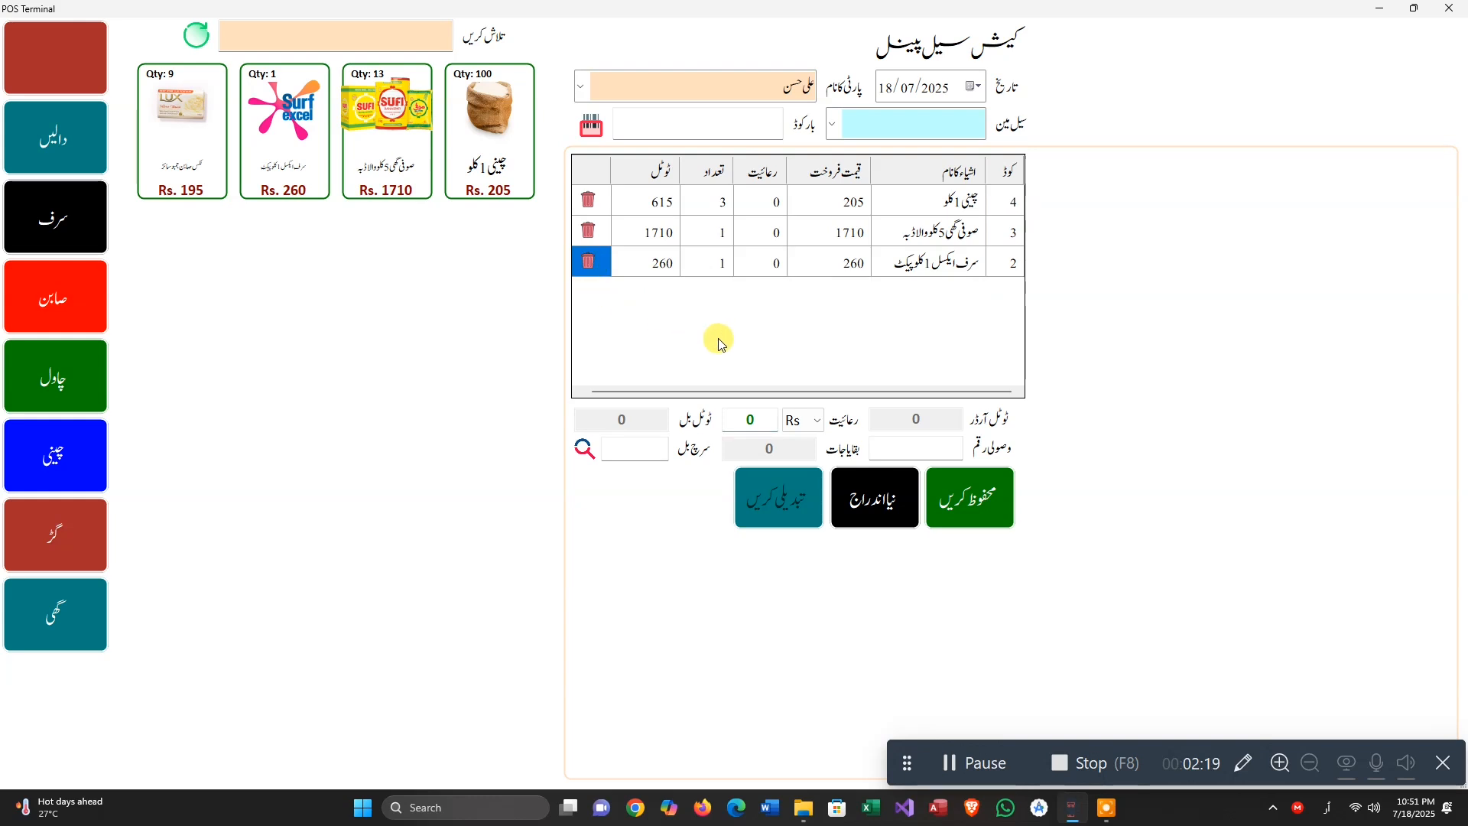
# Start a new bill with one each of "چینی 1 کلو", "صوفی گھی 5 کلو والا ڈبہ", "سرف ایکسل 1 کلو پیکٹ" and "لکس صابن جمبو سائز"
pyautogui.click(872, 499)
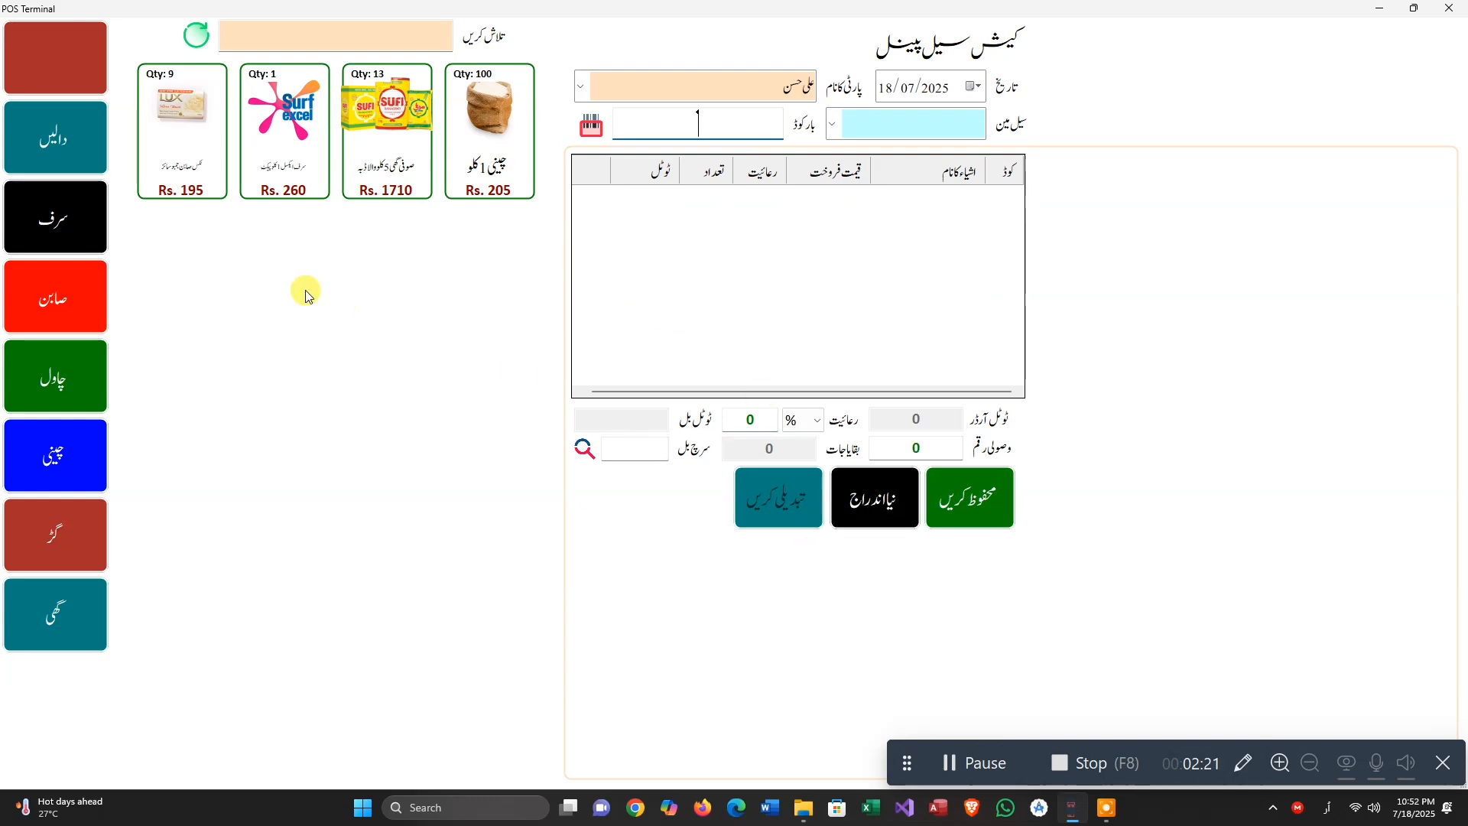
pyautogui.click(487, 152)
pyautogui.click(389, 156)
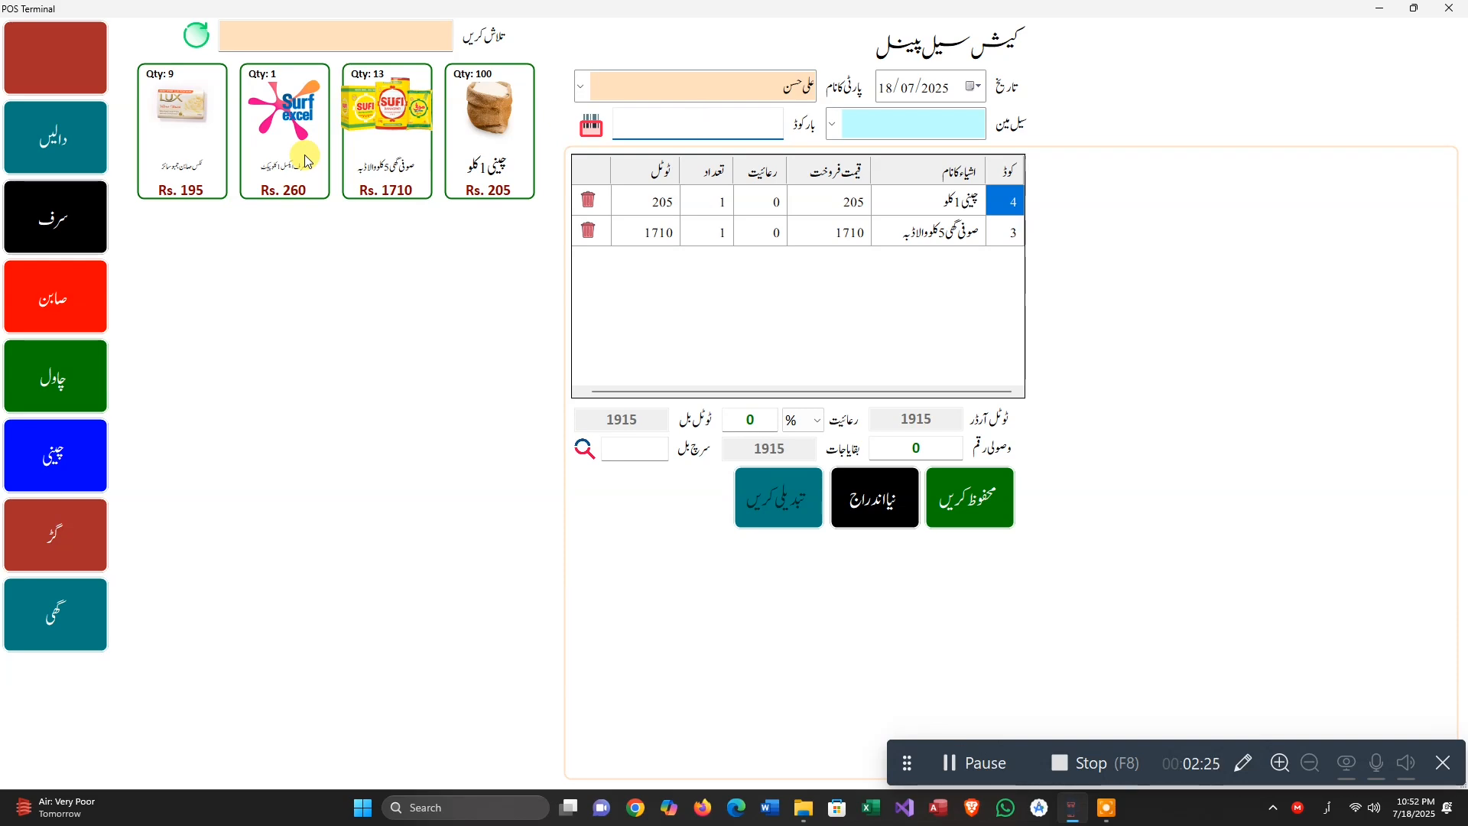
pyautogui.click(205, 153)
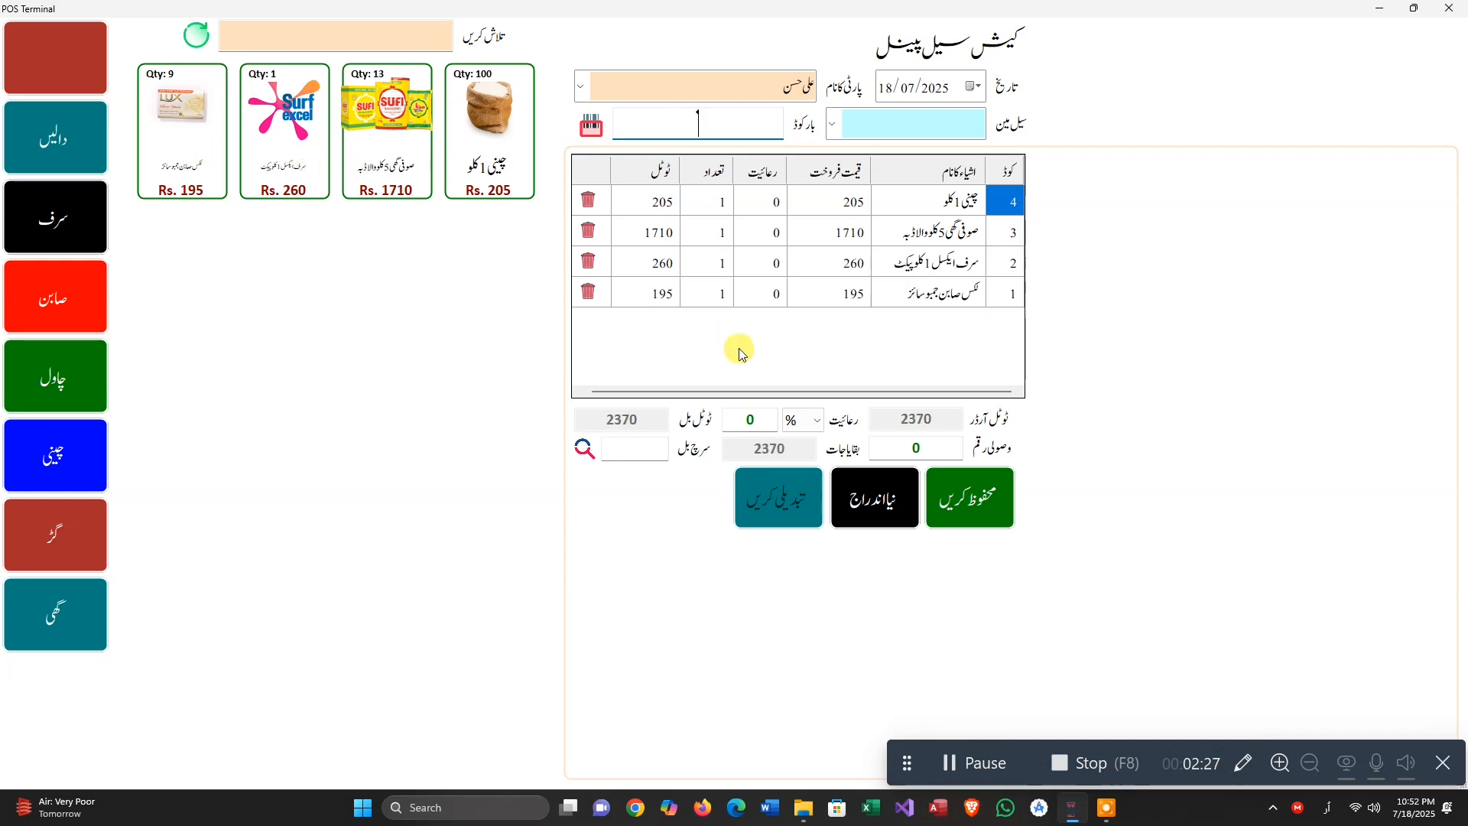
# Switch the bill's discount from percent to Rs and set it to 70
pyautogui.click(796, 428)
pyautogui.click(792, 461)
pyautogui.click(738, 419)
pyautogui.write('7')
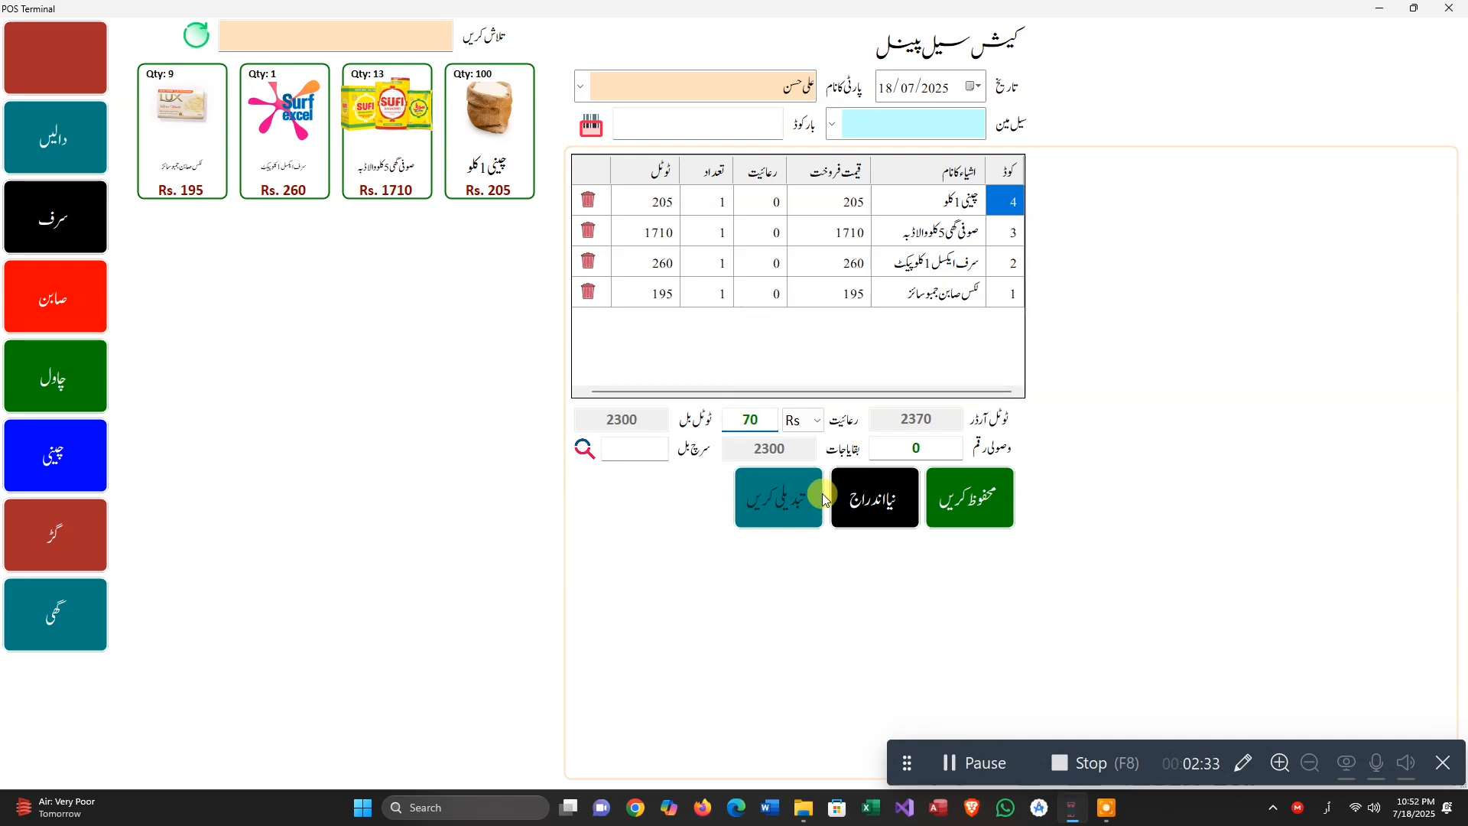
# Set the received amount to 2300 and save the bill, opening its sales receipt
pyautogui.click(932, 447)
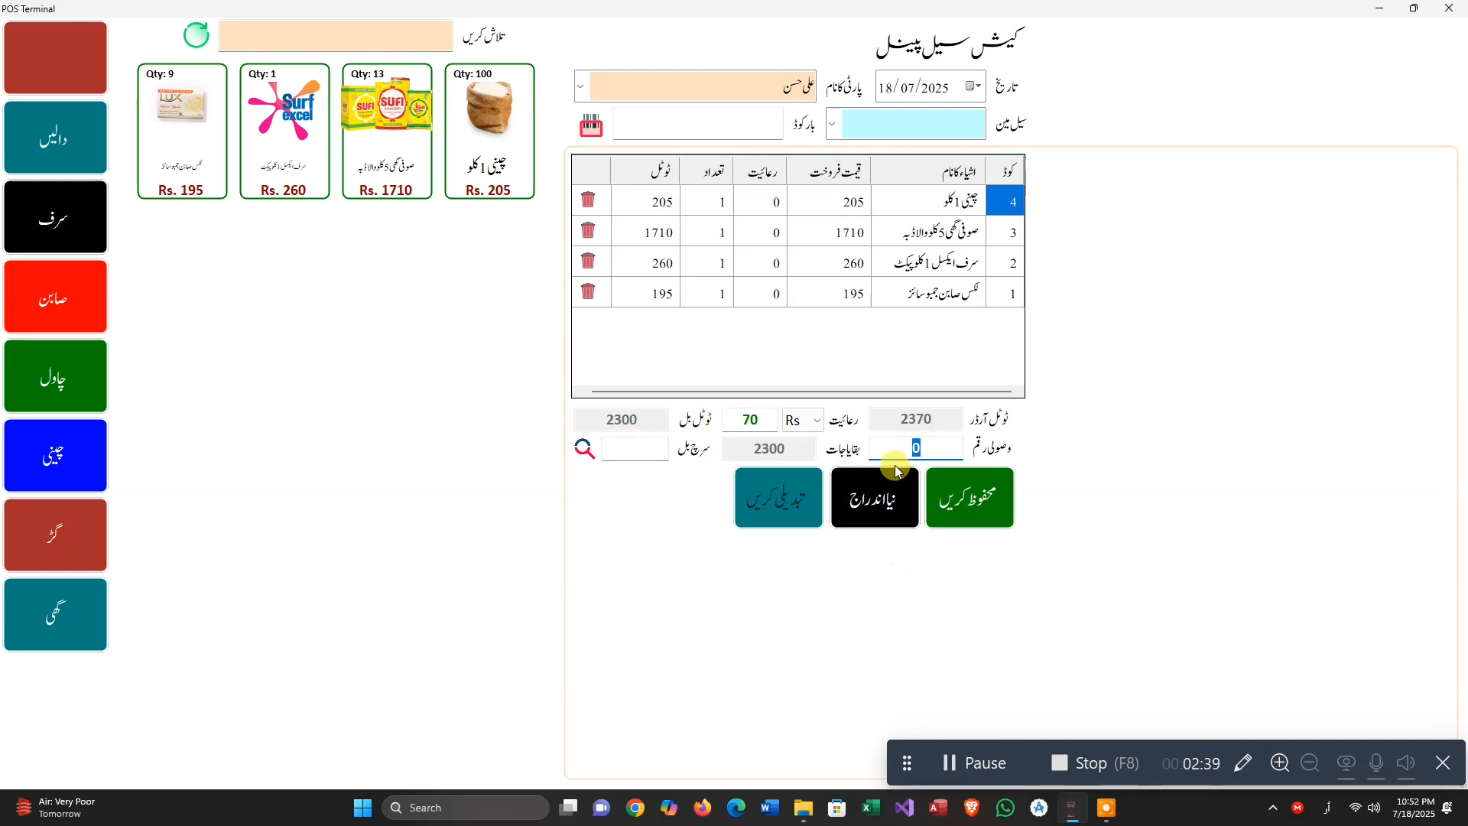
pyautogui.write('2300')
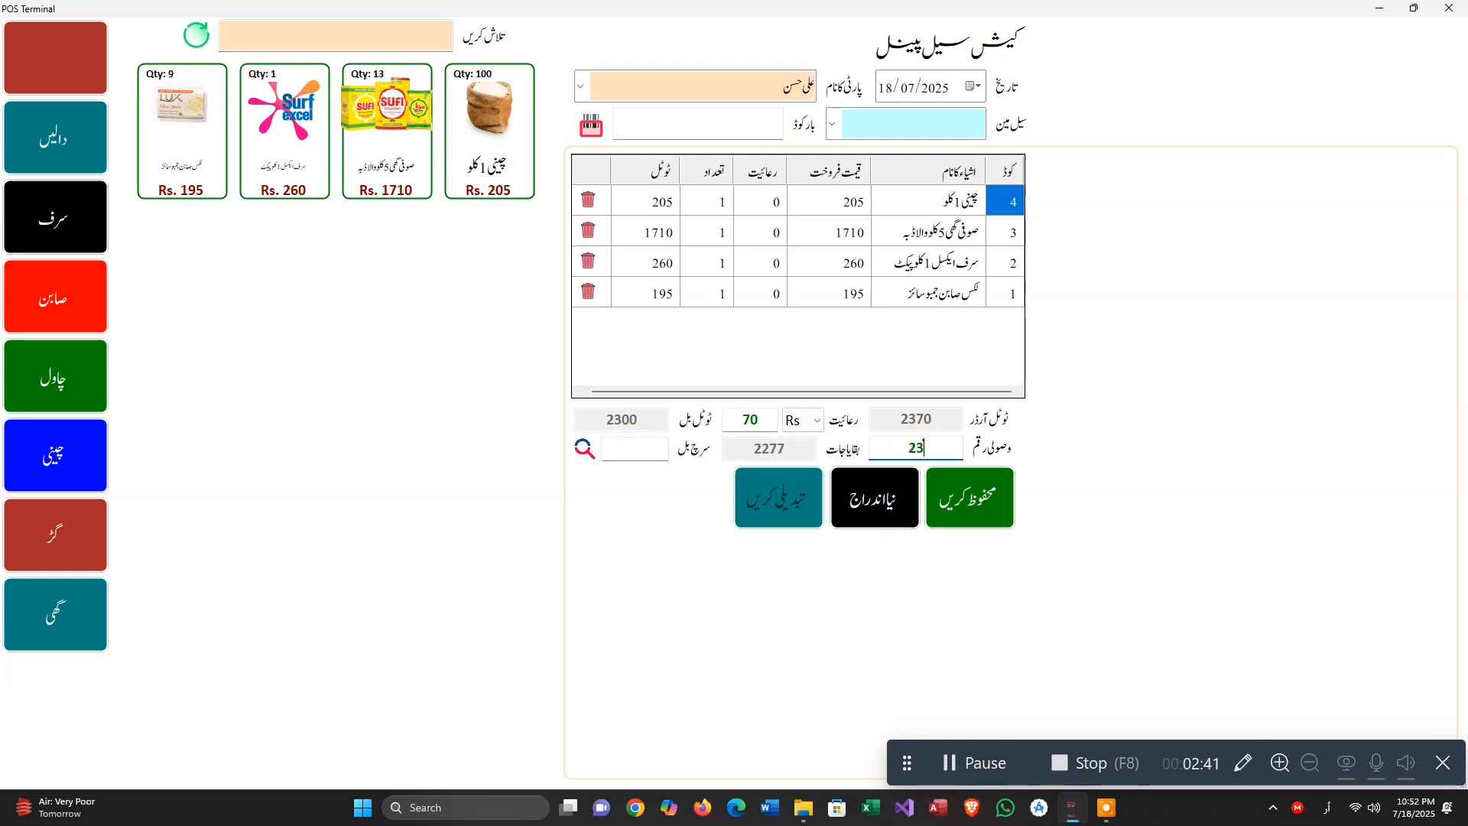
pyautogui.click(961, 496)
pyautogui.click(794, 461)
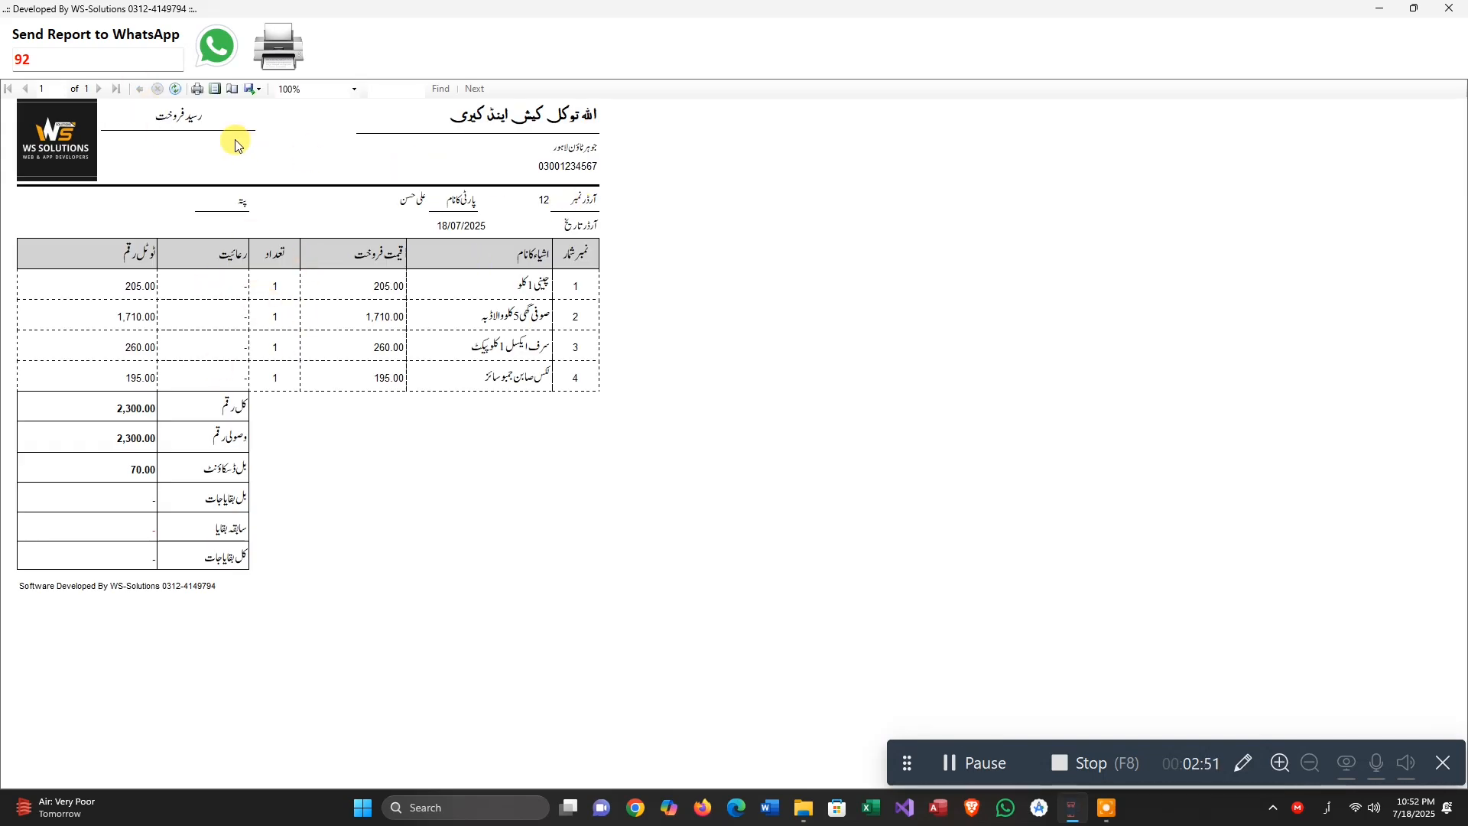
# View the sales receipt in print layout at 150% zoom, read through it, and close it
pyautogui.click(203, 90)
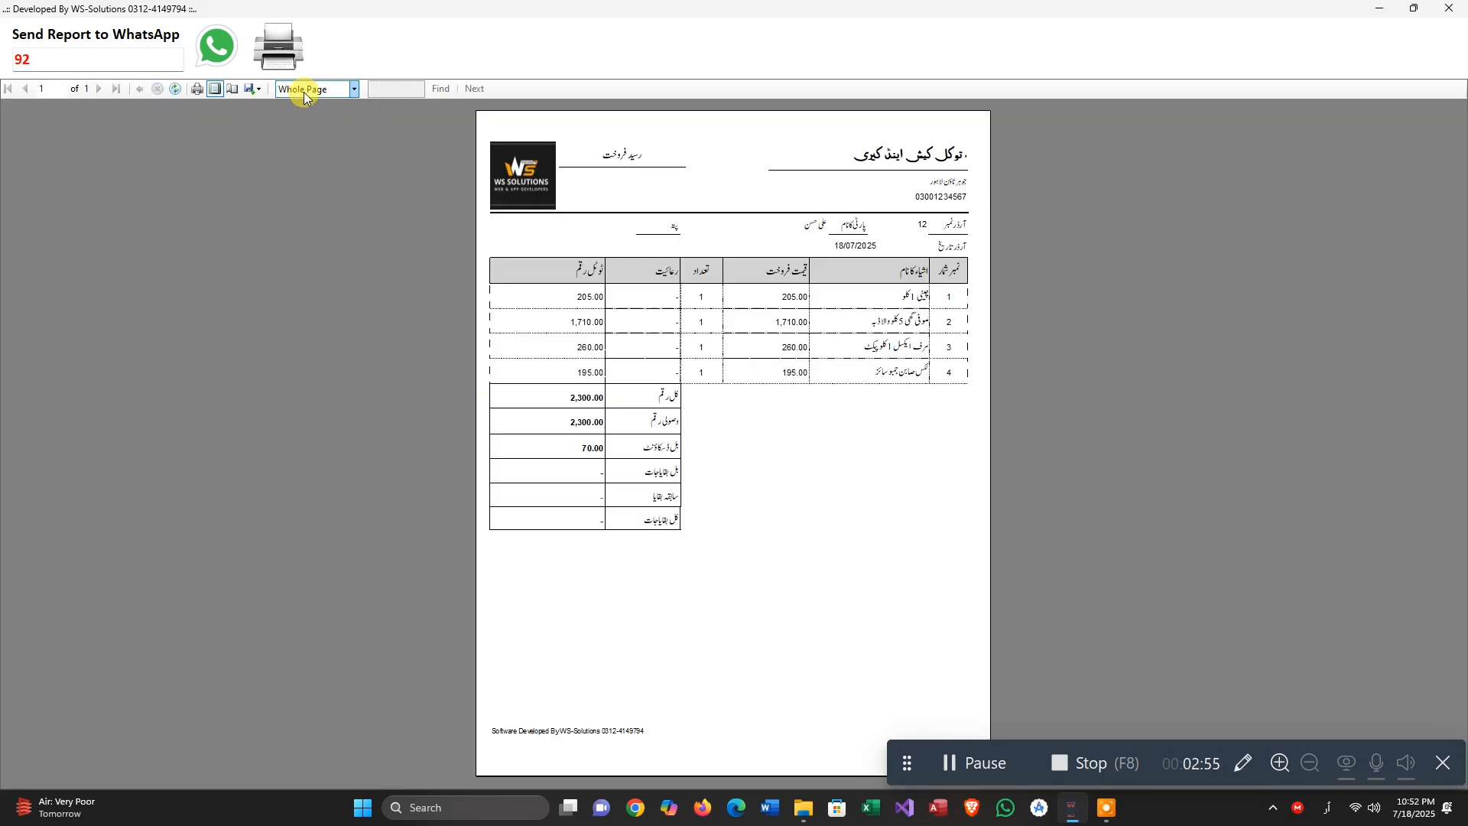
pyautogui.click(304, 92)
pyautogui.click(307, 148)
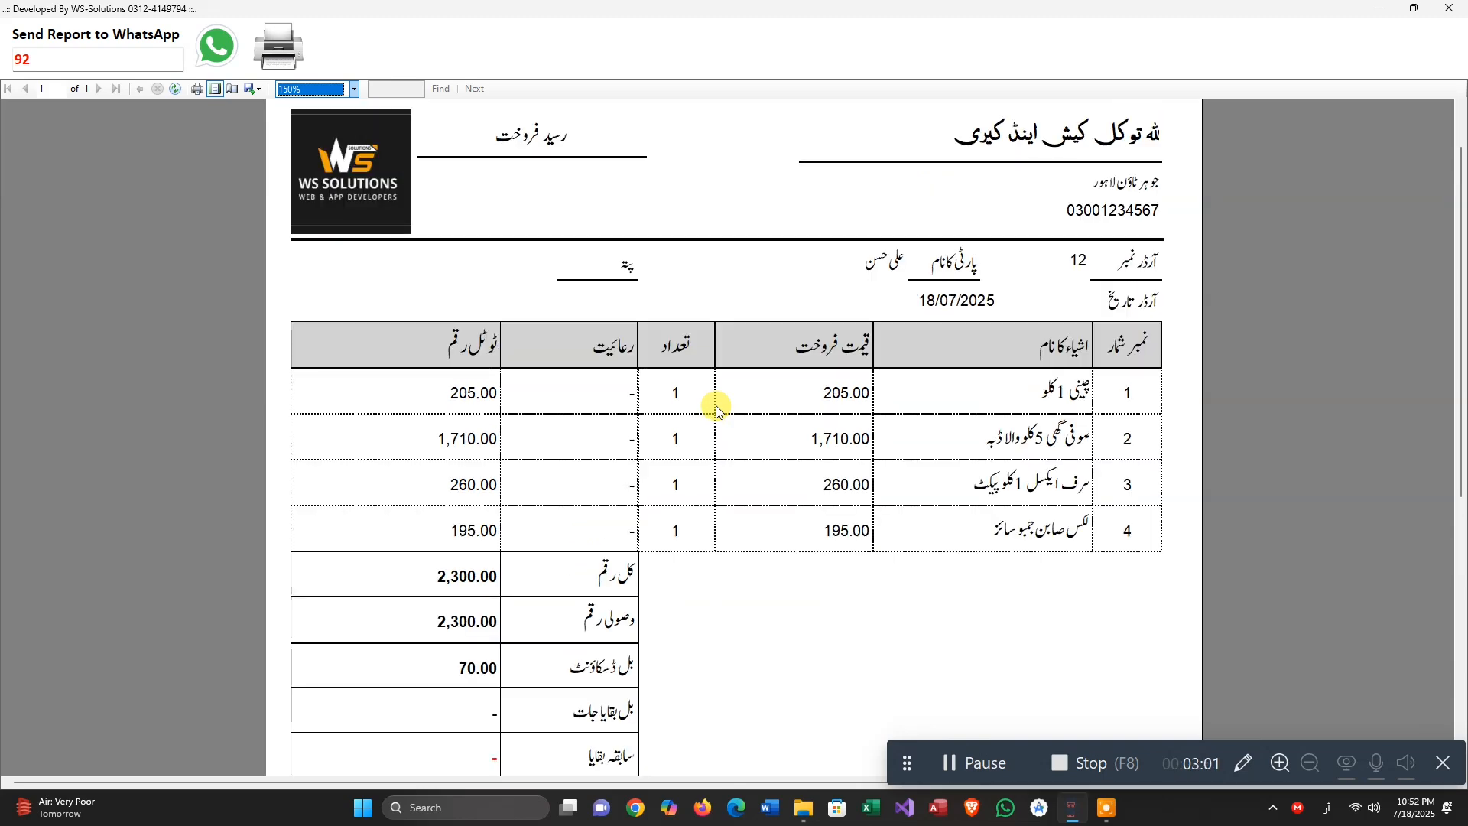
pyautogui.scroll(-3, 717, 411)
pyautogui.scroll(3, 716, 410)
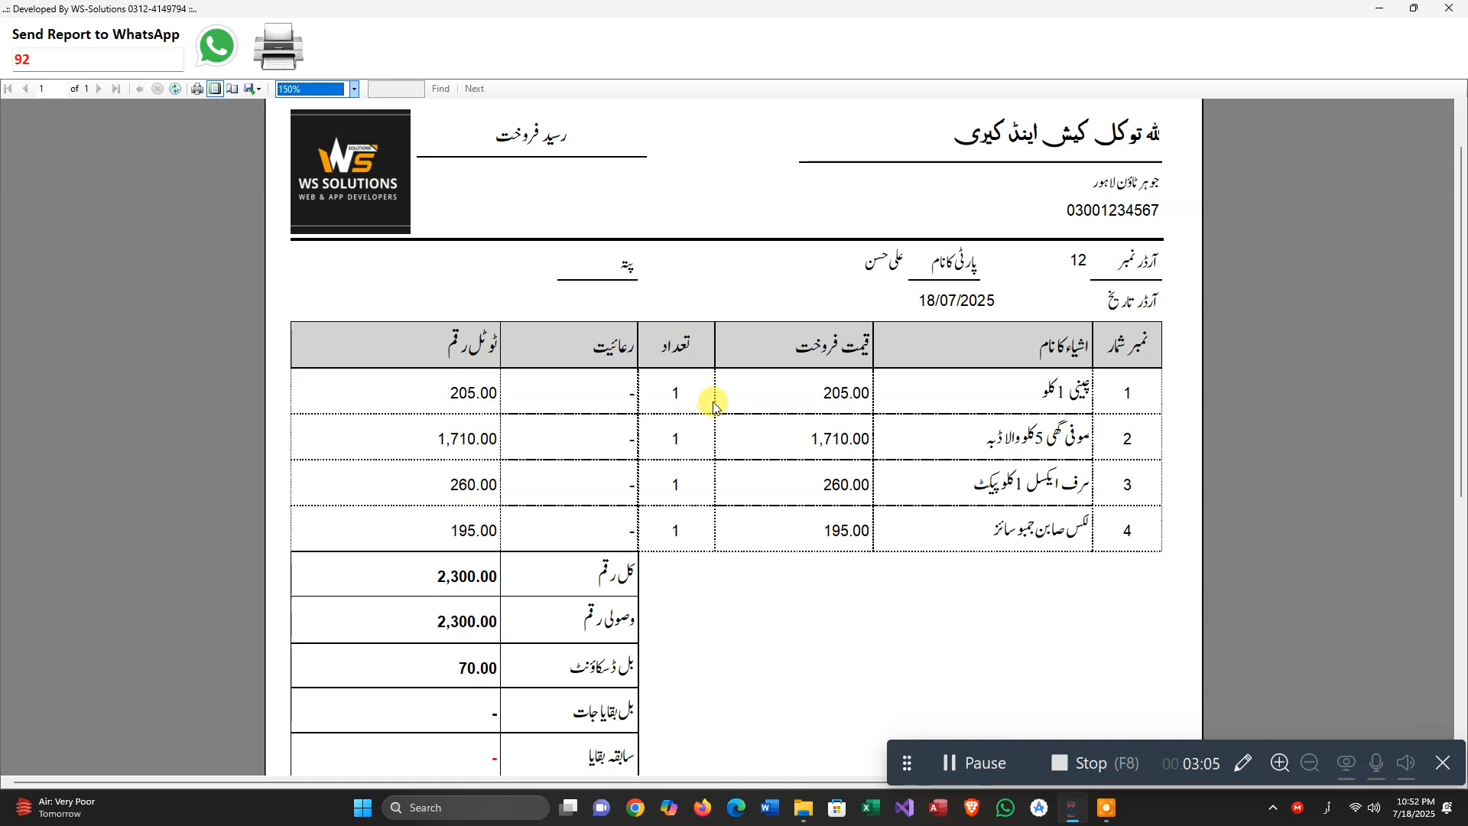
pyautogui.scroll(1, 713, 399)
pyautogui.click(1449, 9)
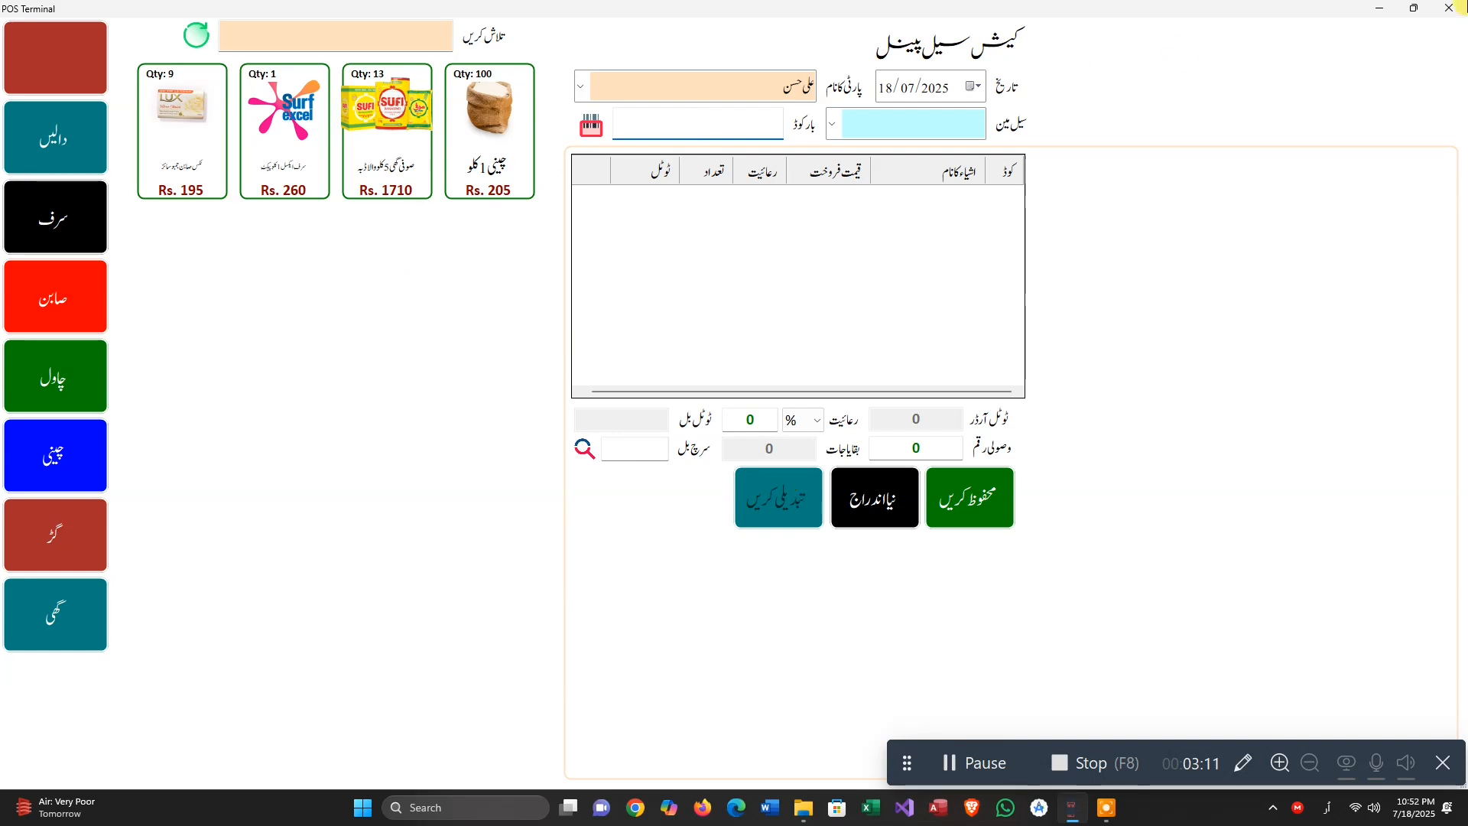
# Leave the cash sale panel, find the new bill in the list of sold orders, and view its receipt
pyautogui.click(1449, 8)
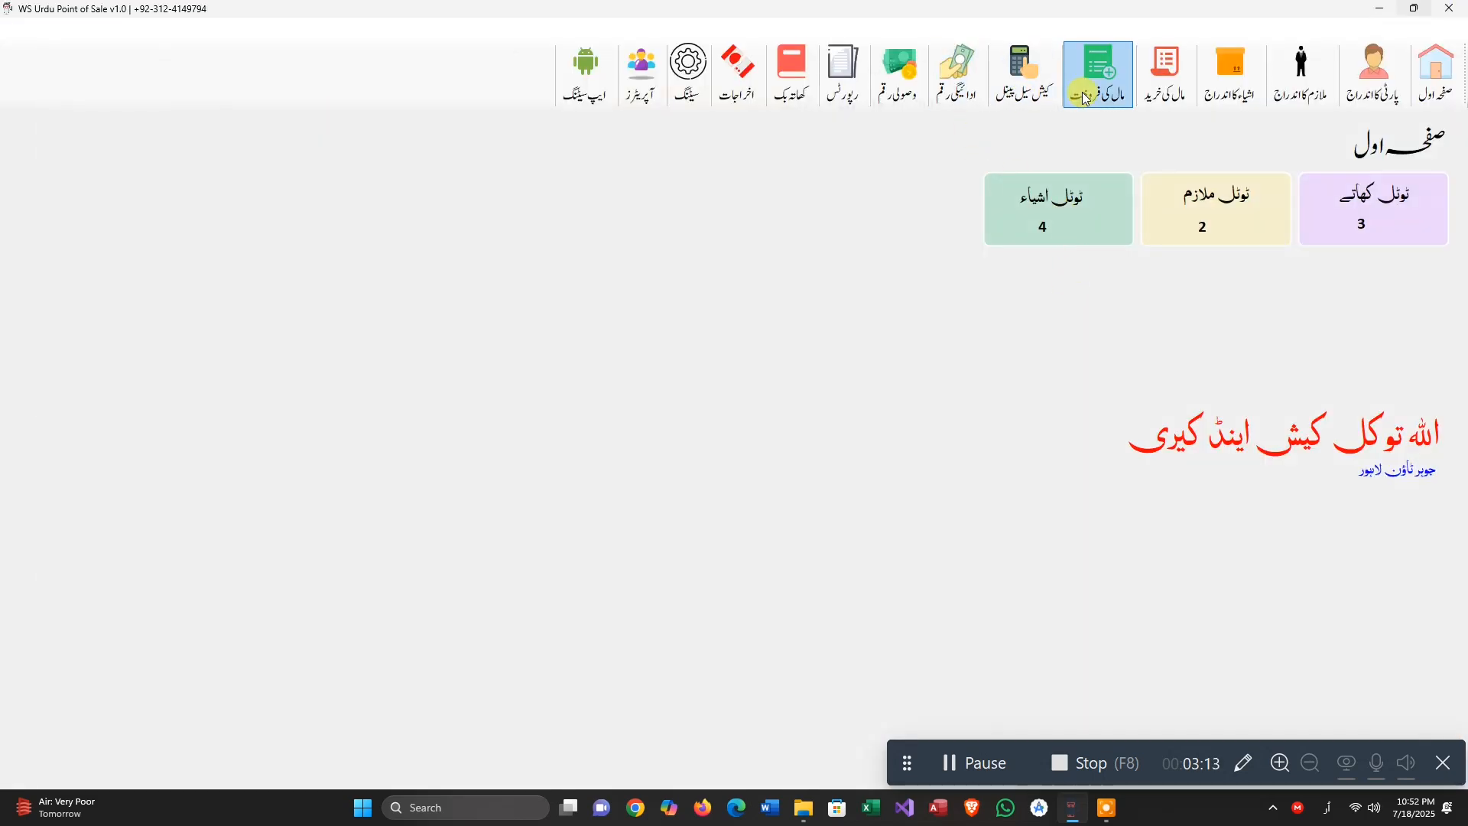
pyautogui.click(1099, 72)
pyautogui.click(1319, 195)
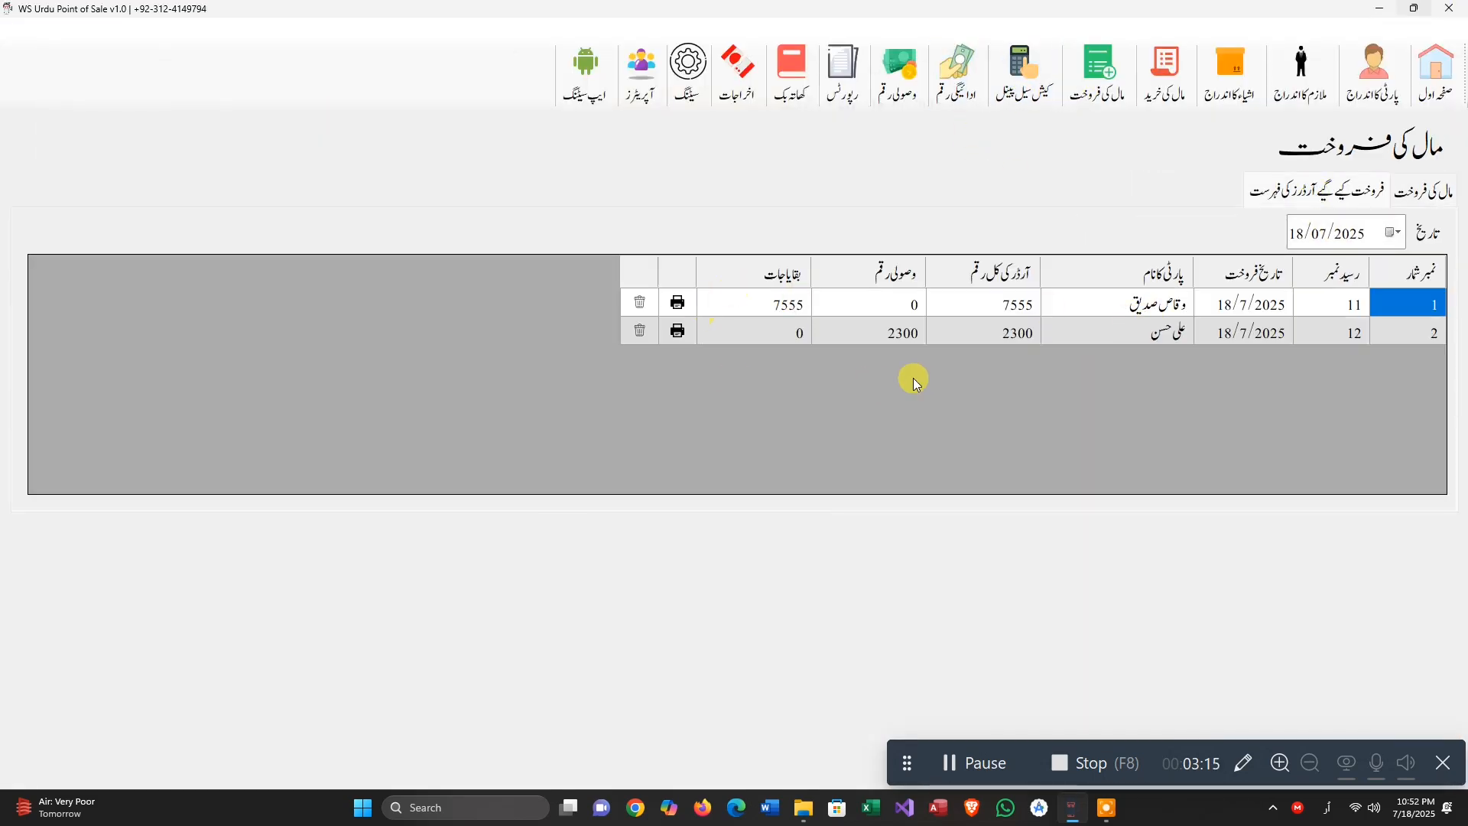
pyautogui.click(677, 331)
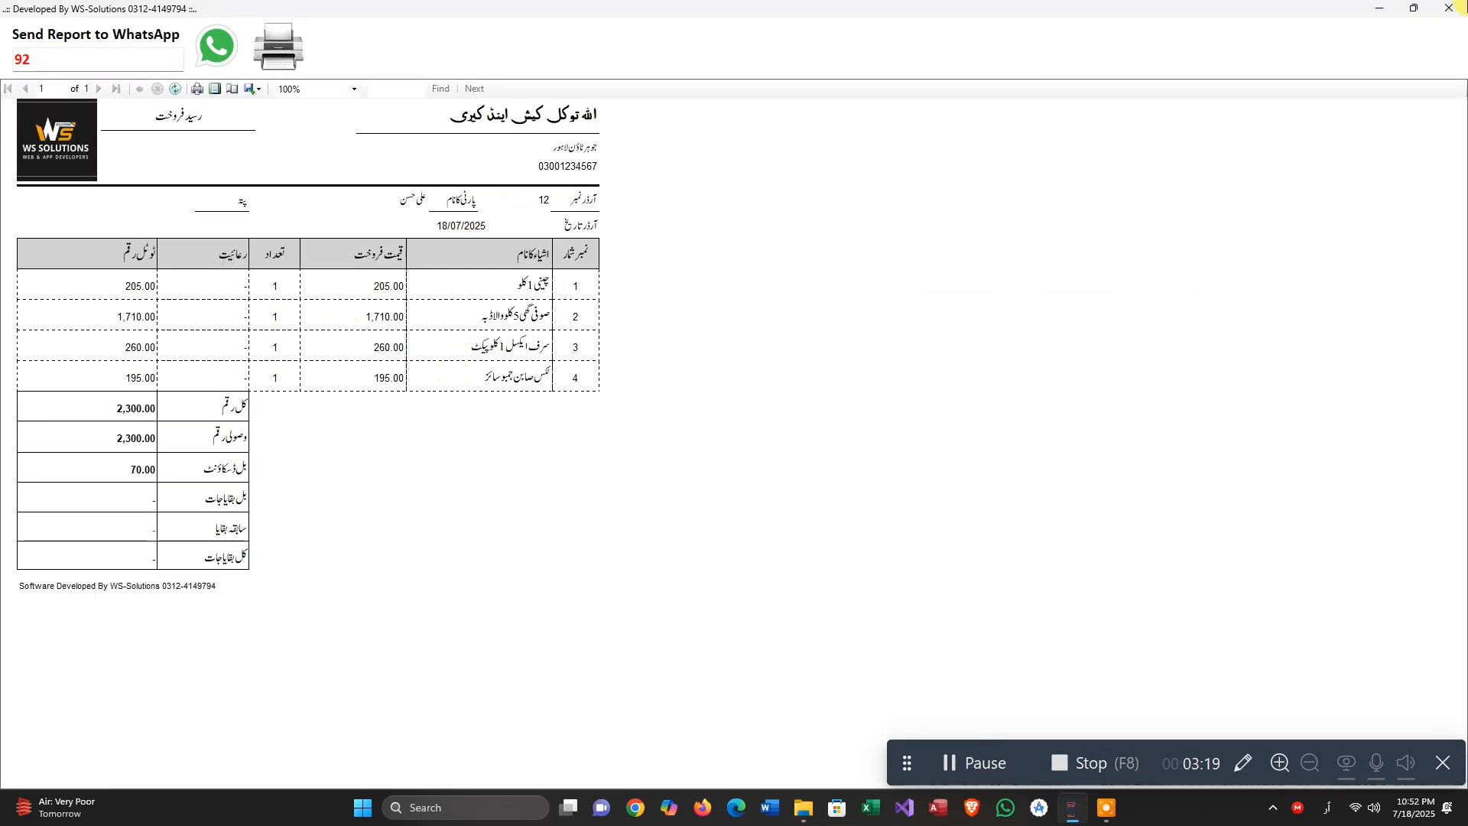
pyautogui.click(1452, 8)
# Reopen the cash sale panel and load the just-saved bill by its bill number
pyautogui.click(1435, 74)
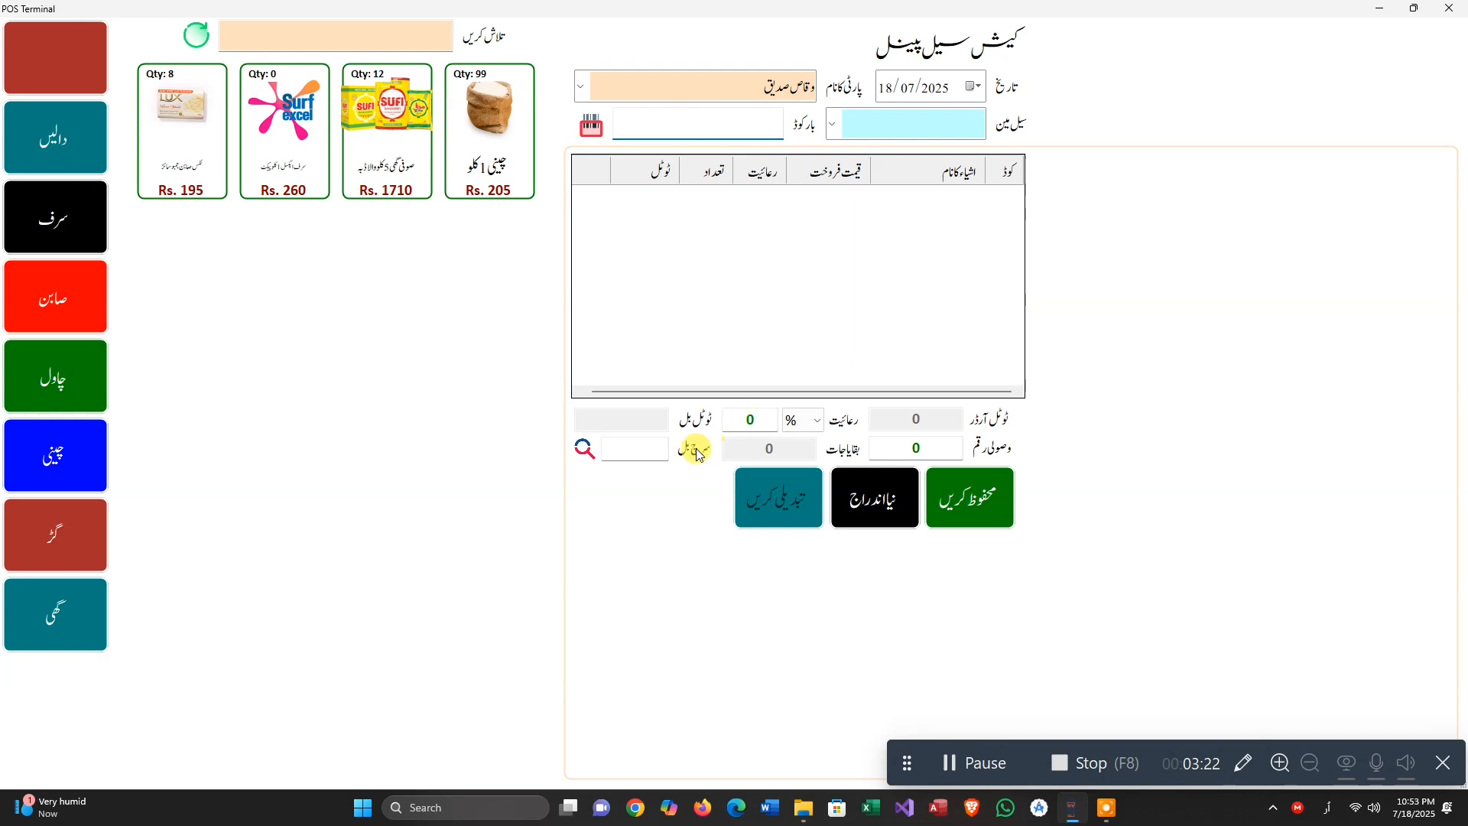
pyautogui.click(636, 449)
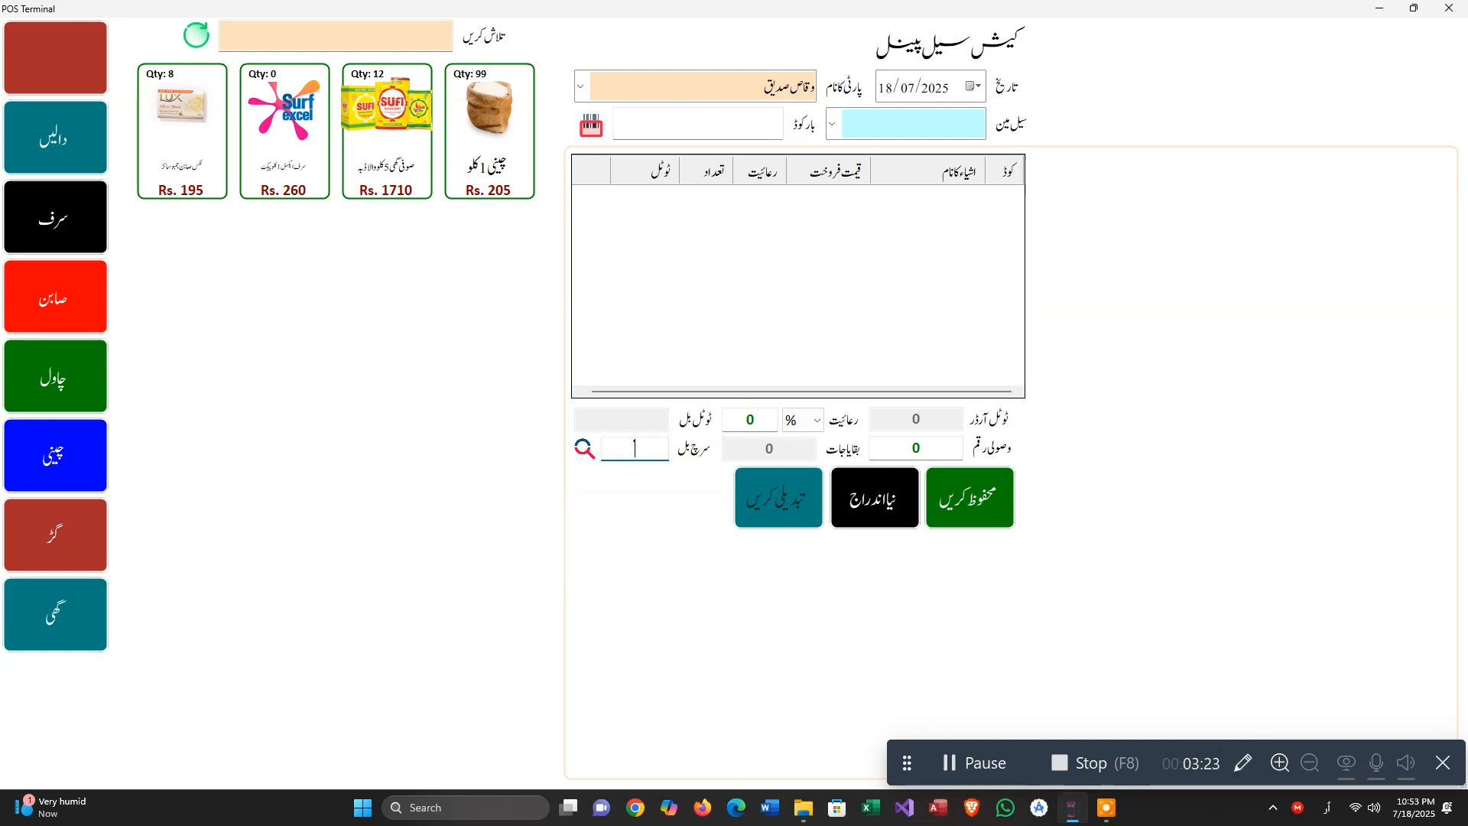
pyautogui.click(585, 449)
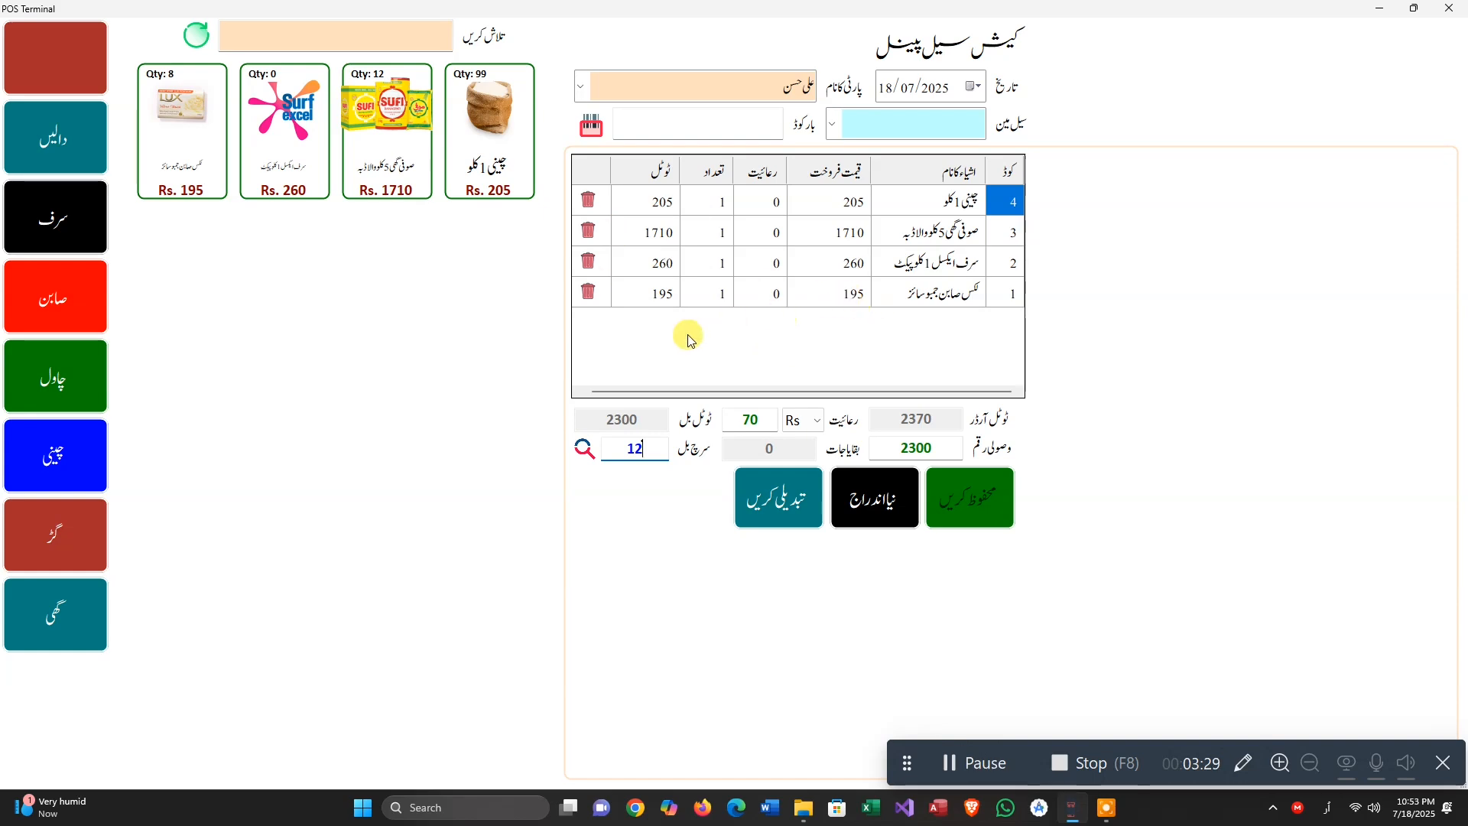
# Remove "لکس صابن جمبو سائز" from the loaded bill and set its discount to 0 Rs
pyautogui.click(589, 294)
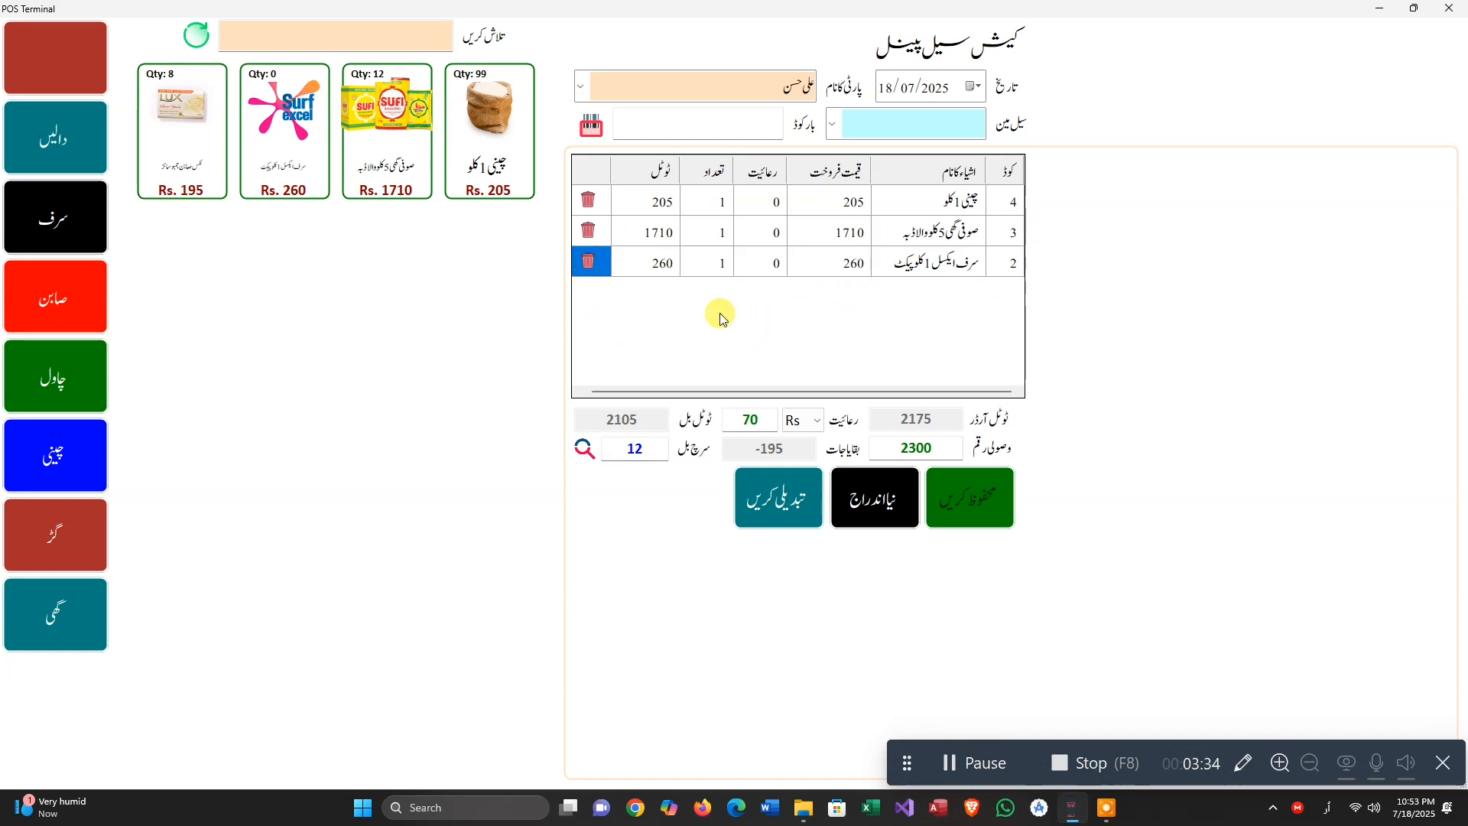
pyautogui.click(754, 417)
pyautogui.click(746, 418)
pyautogui.doubleClick(751, 418)
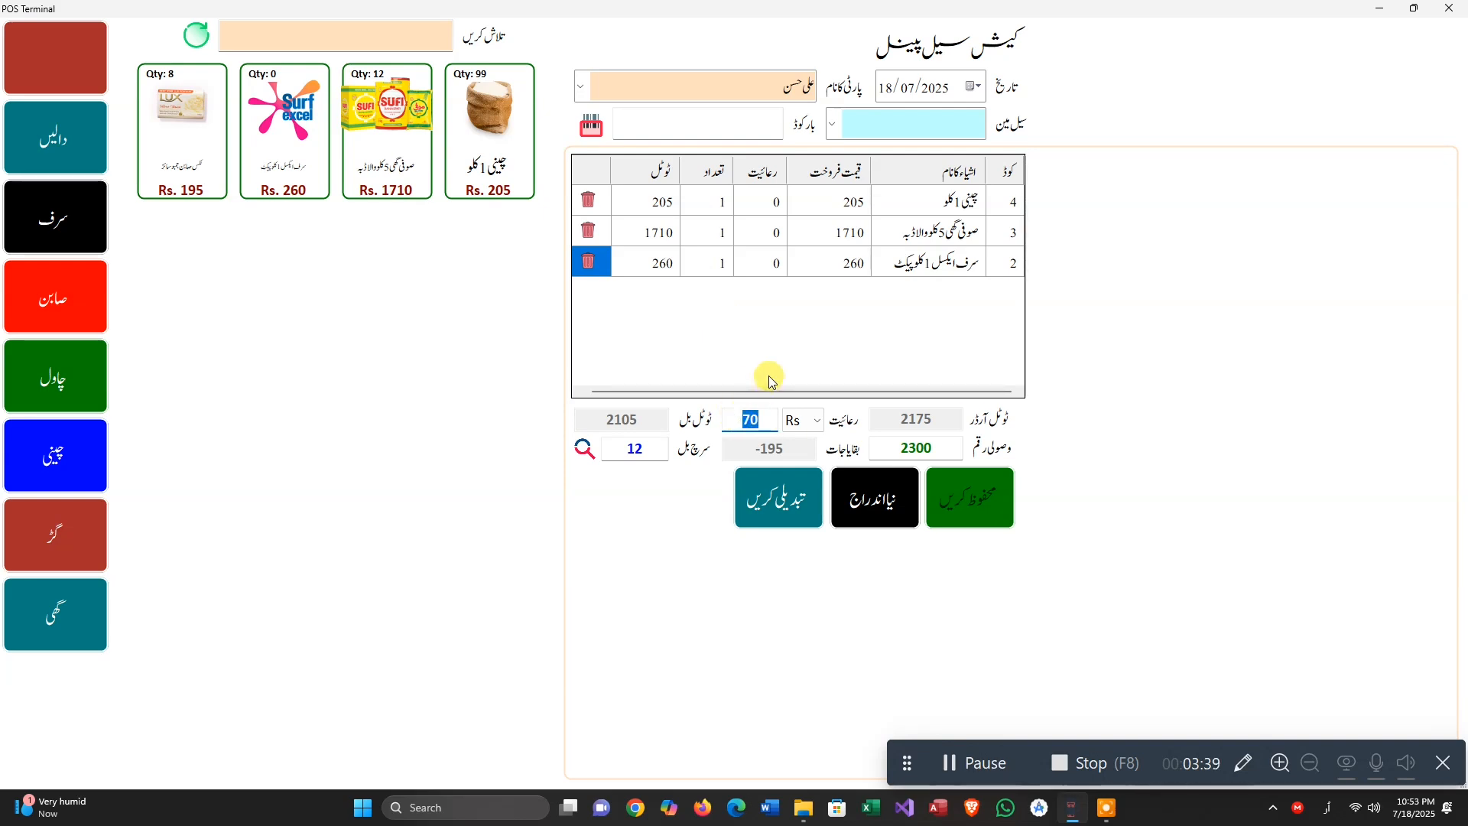
pyautogui.write('5')
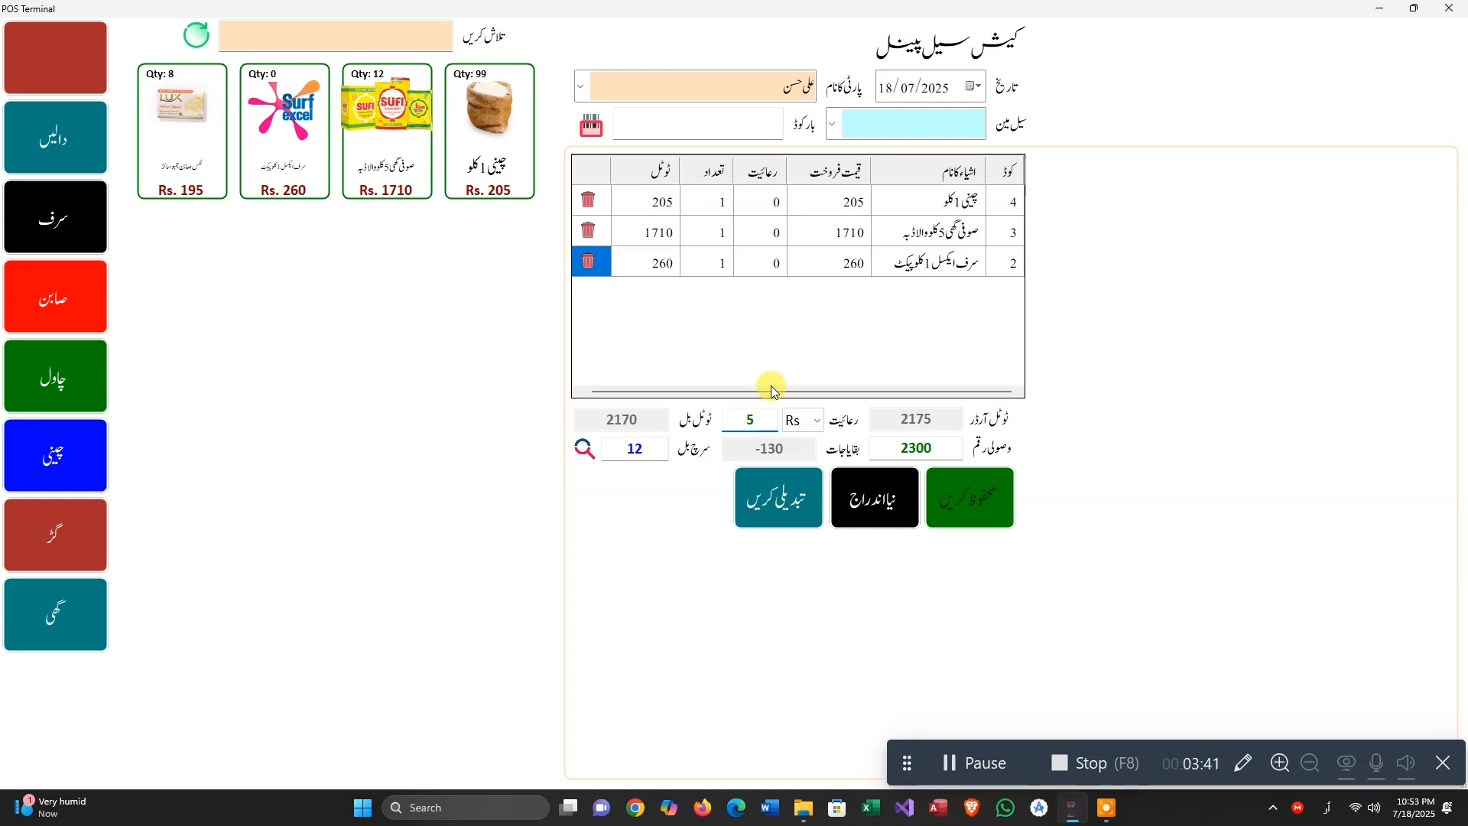
pyautogui.doubleClick(753, 419)
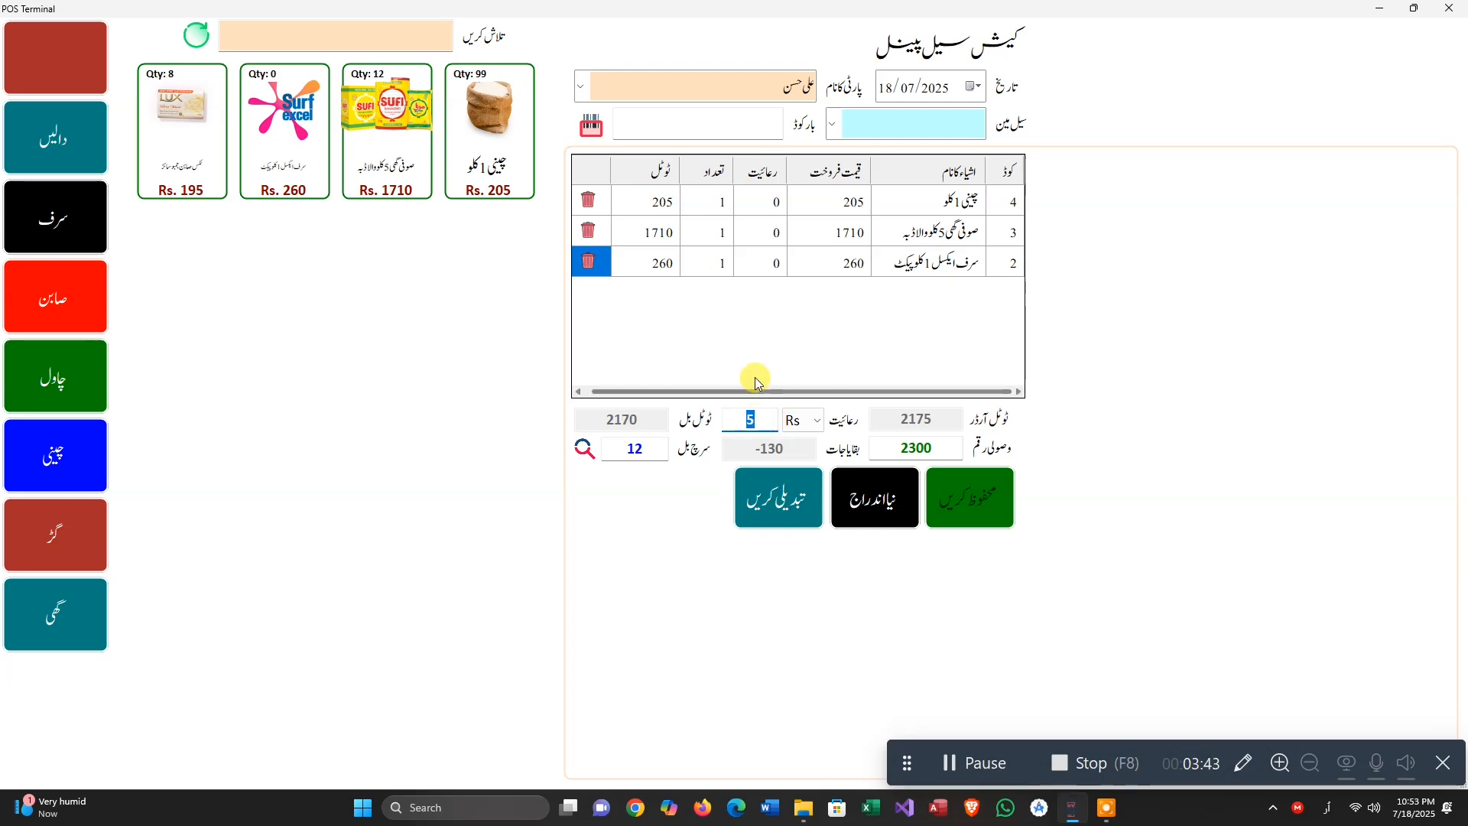
pyautogui.write('0')
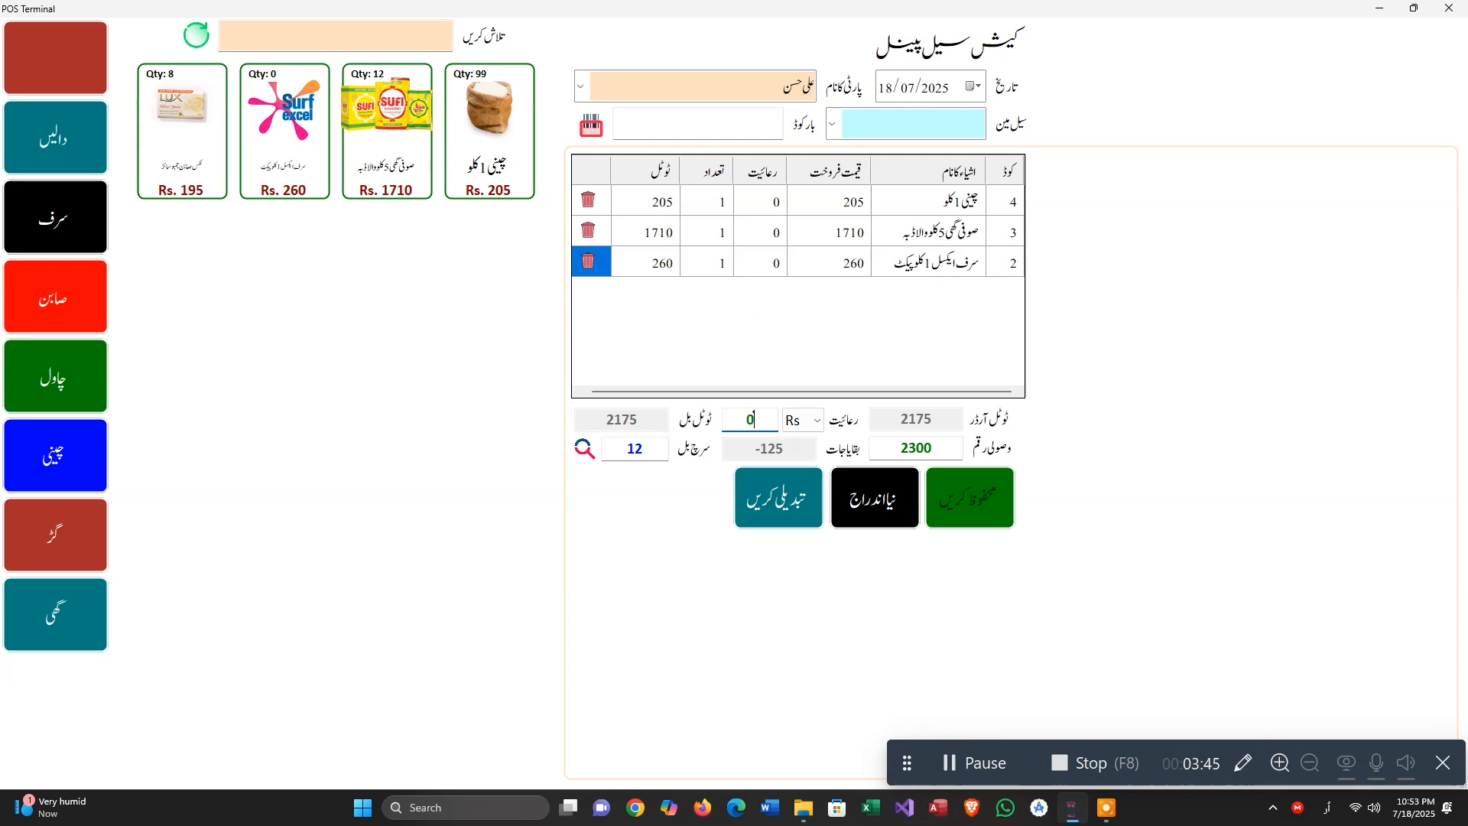
# Set the received amount to 2175 and update the saved bill, opening its revised receipt
pyautogui.click(896, 461)
pyautogui.moveTo(903, 450); pyautogui.dragTo(959, 446)
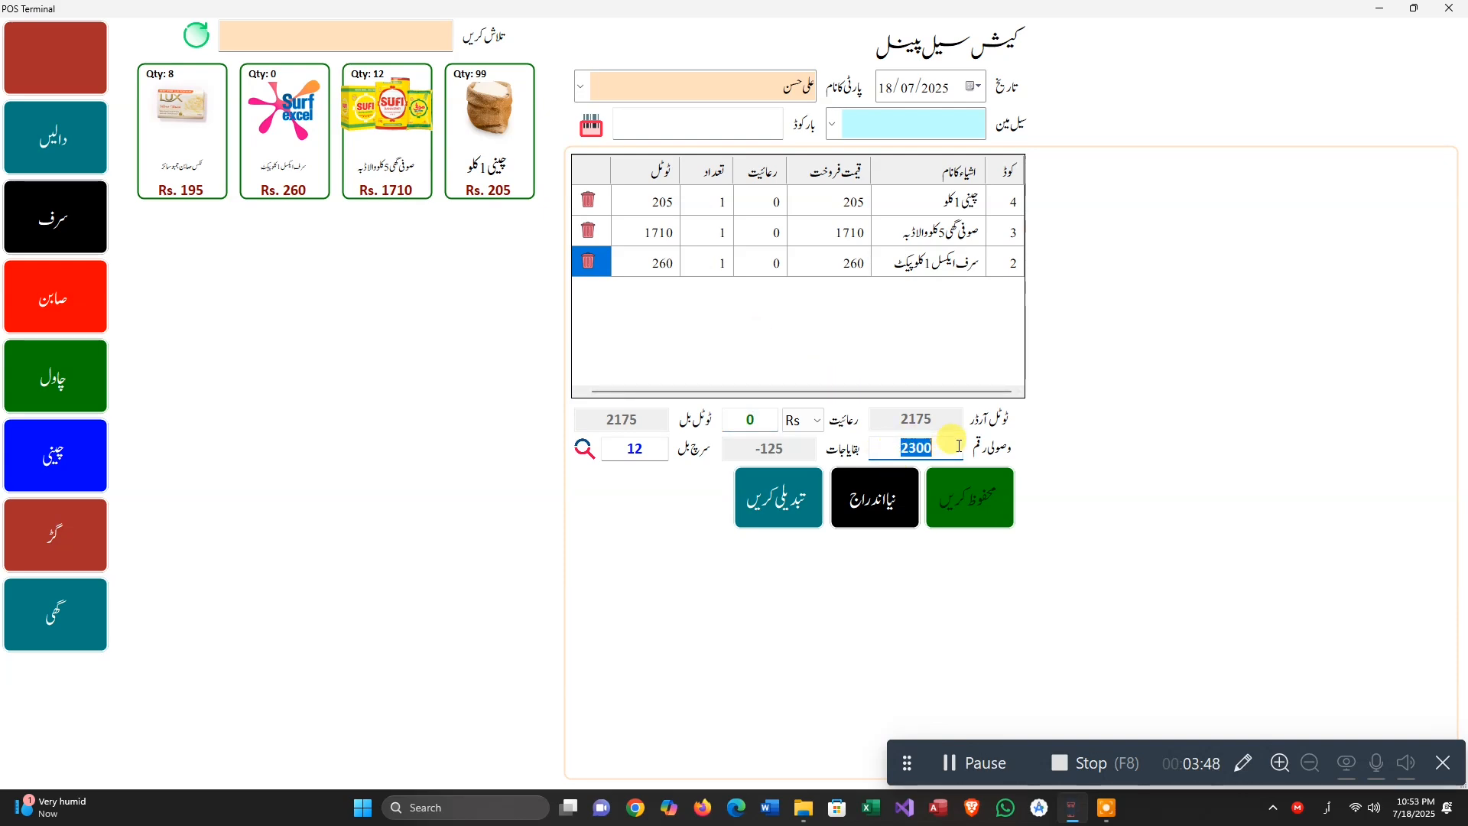
pyautogui.write('2175')
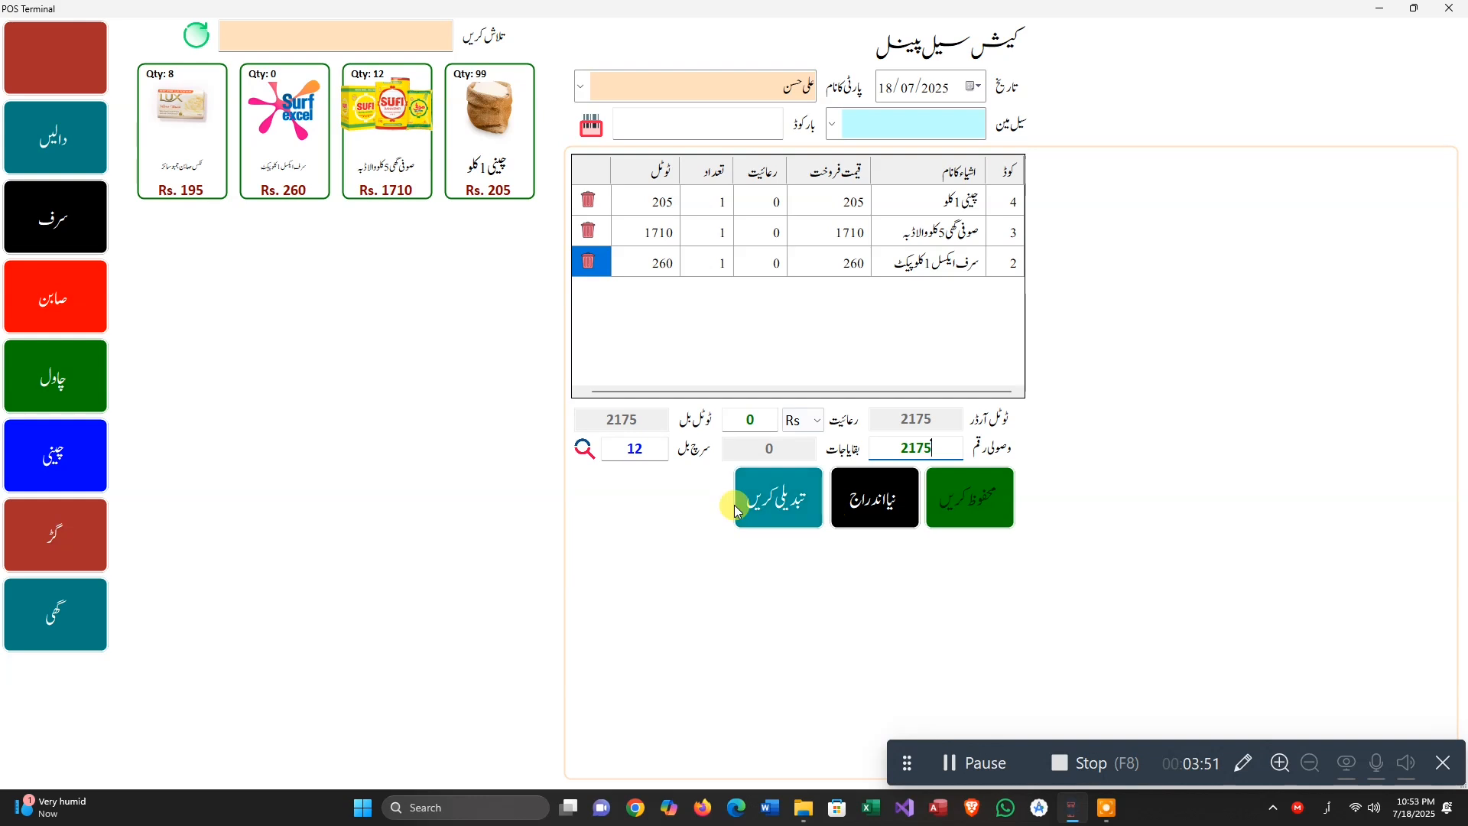
pyautogui.click(773, 506)
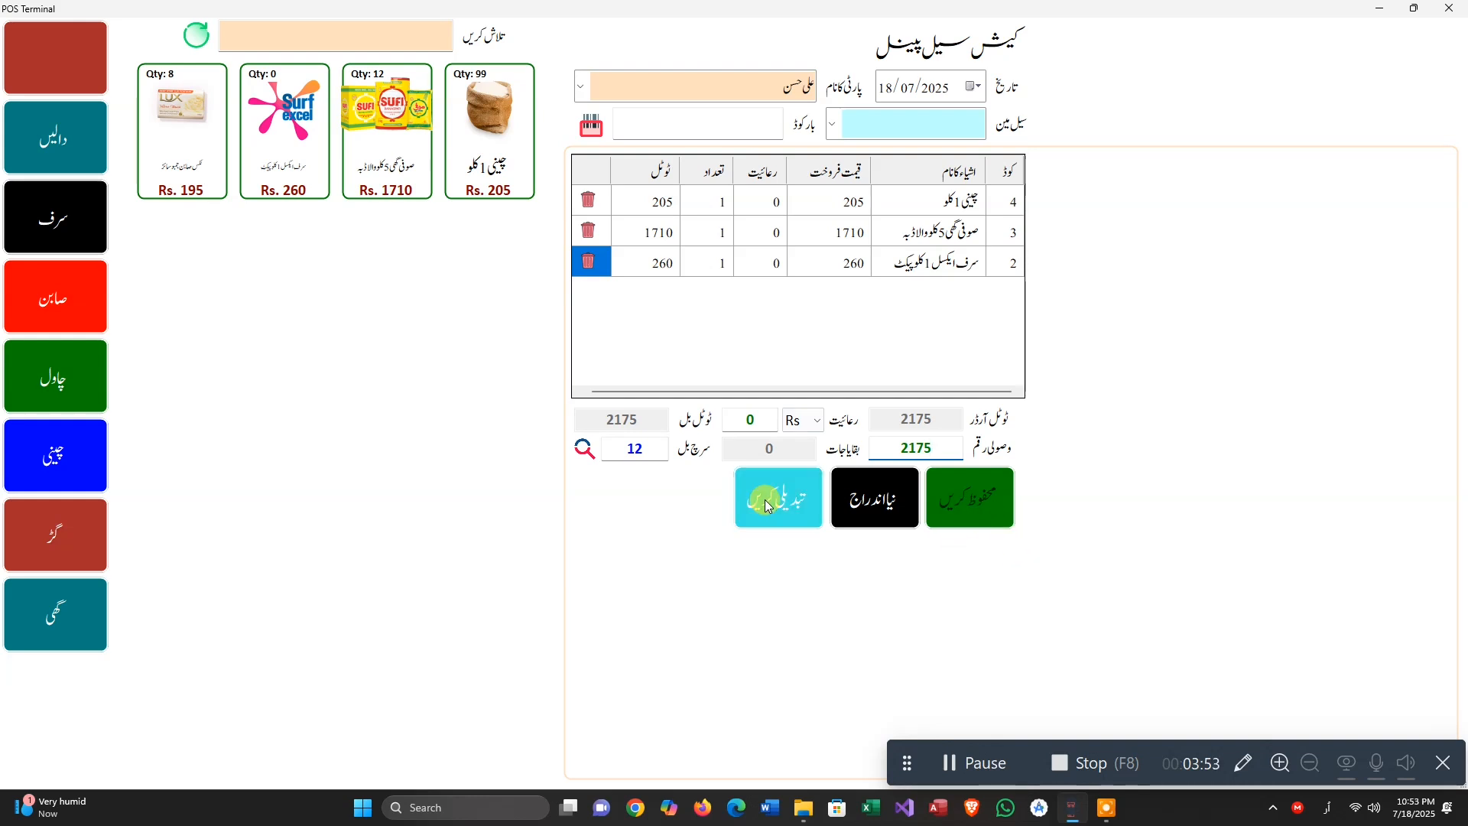
pyautogui.click(789, 450)
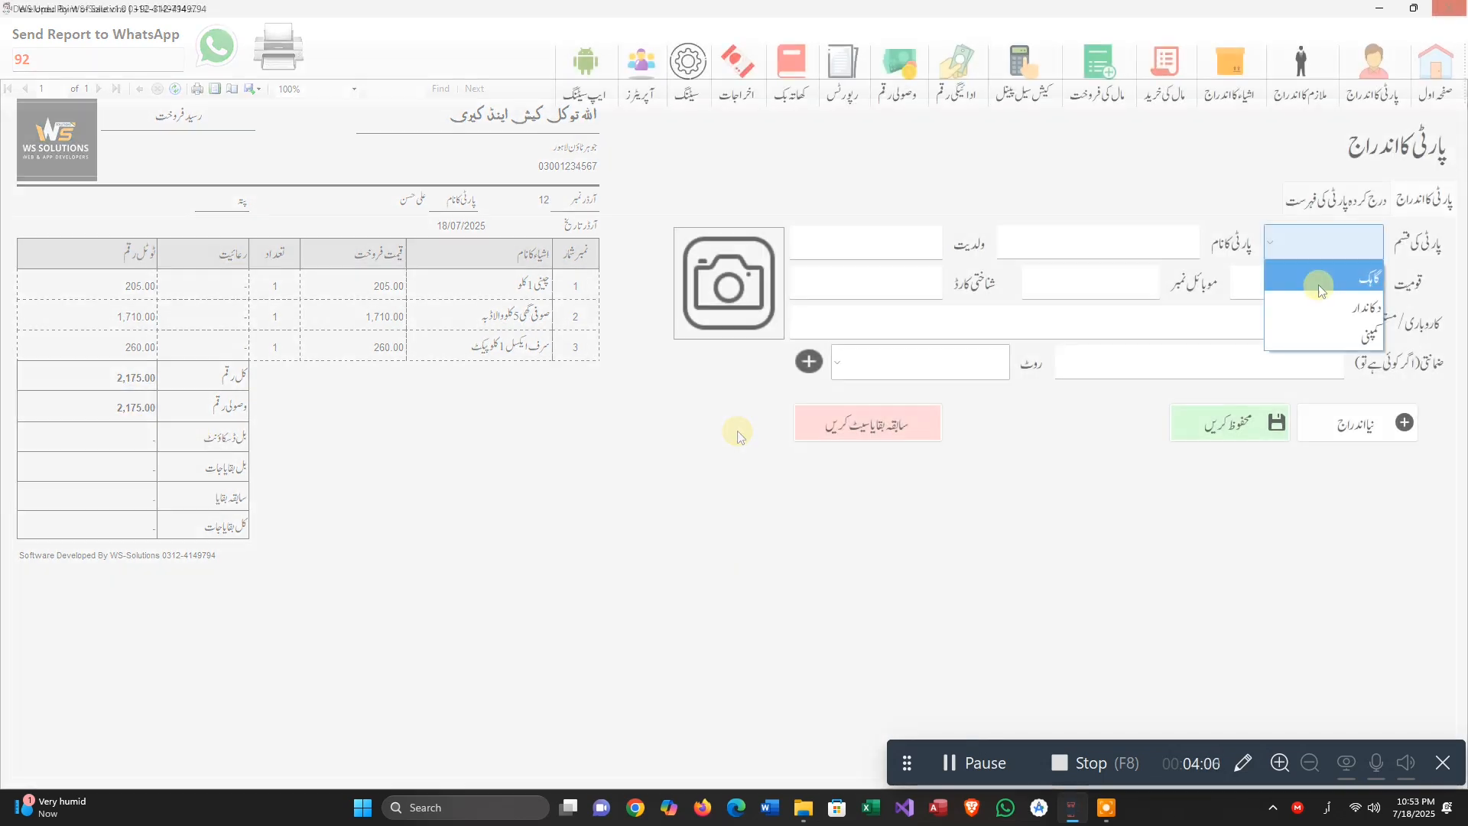
# In the party entry form, choose the type گاہک and look at the route choices and the previous-balance option
pyautogui.click(1318, 285)
pyautogui.click(1145, 245)
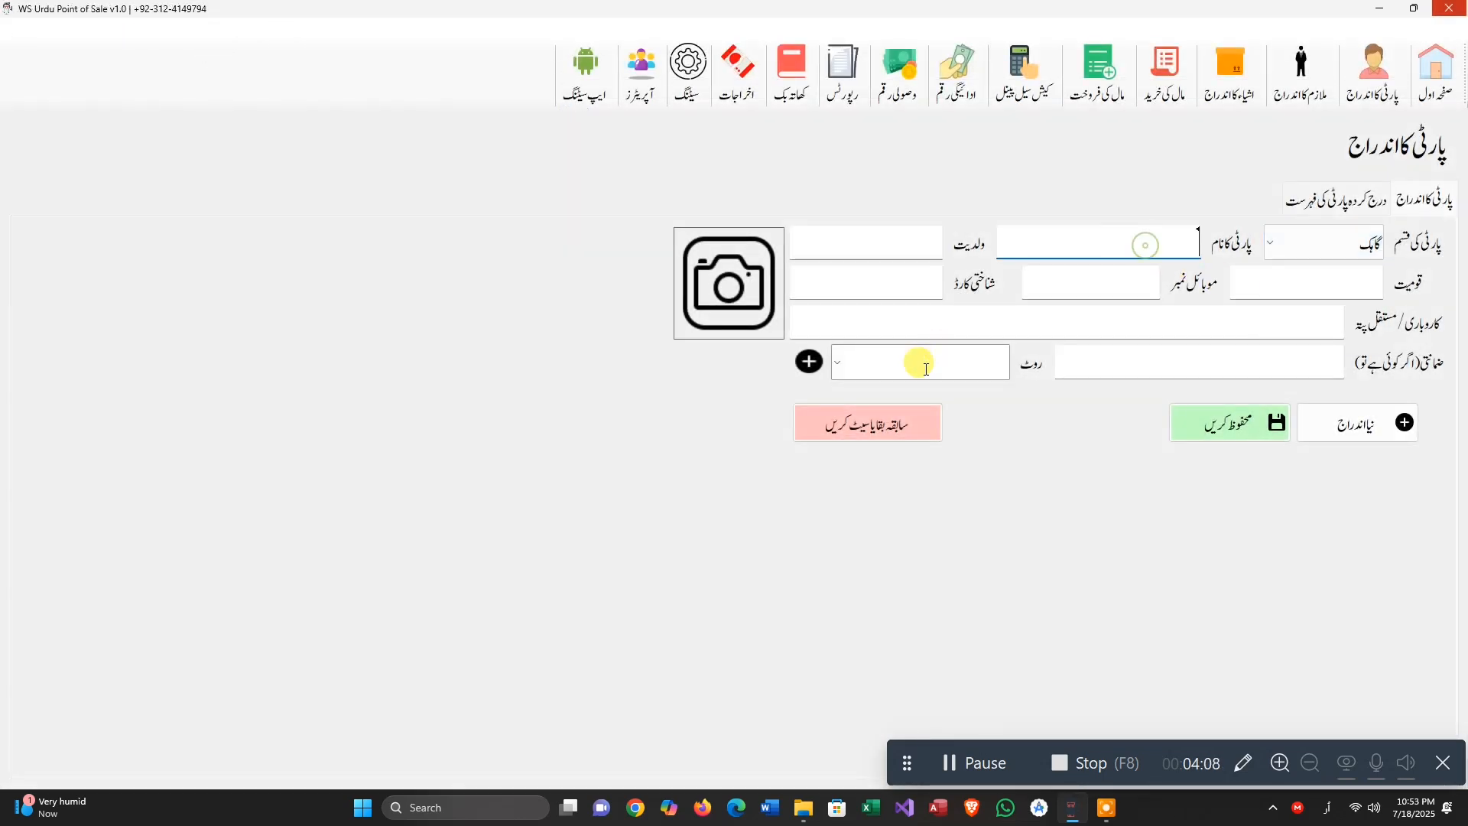
pyautogui.click(838, 364)
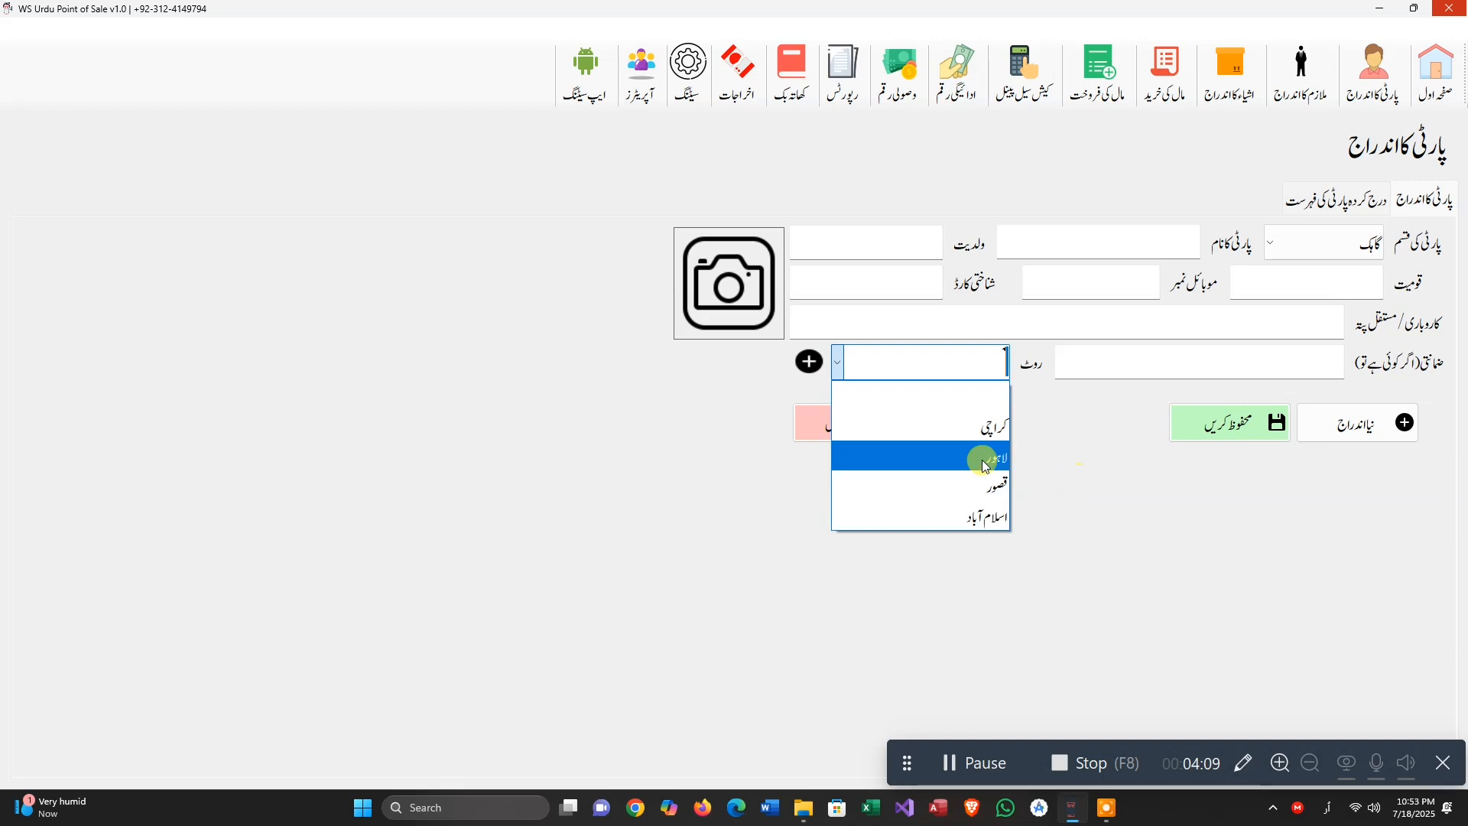
pyautogui.click(829, 375)
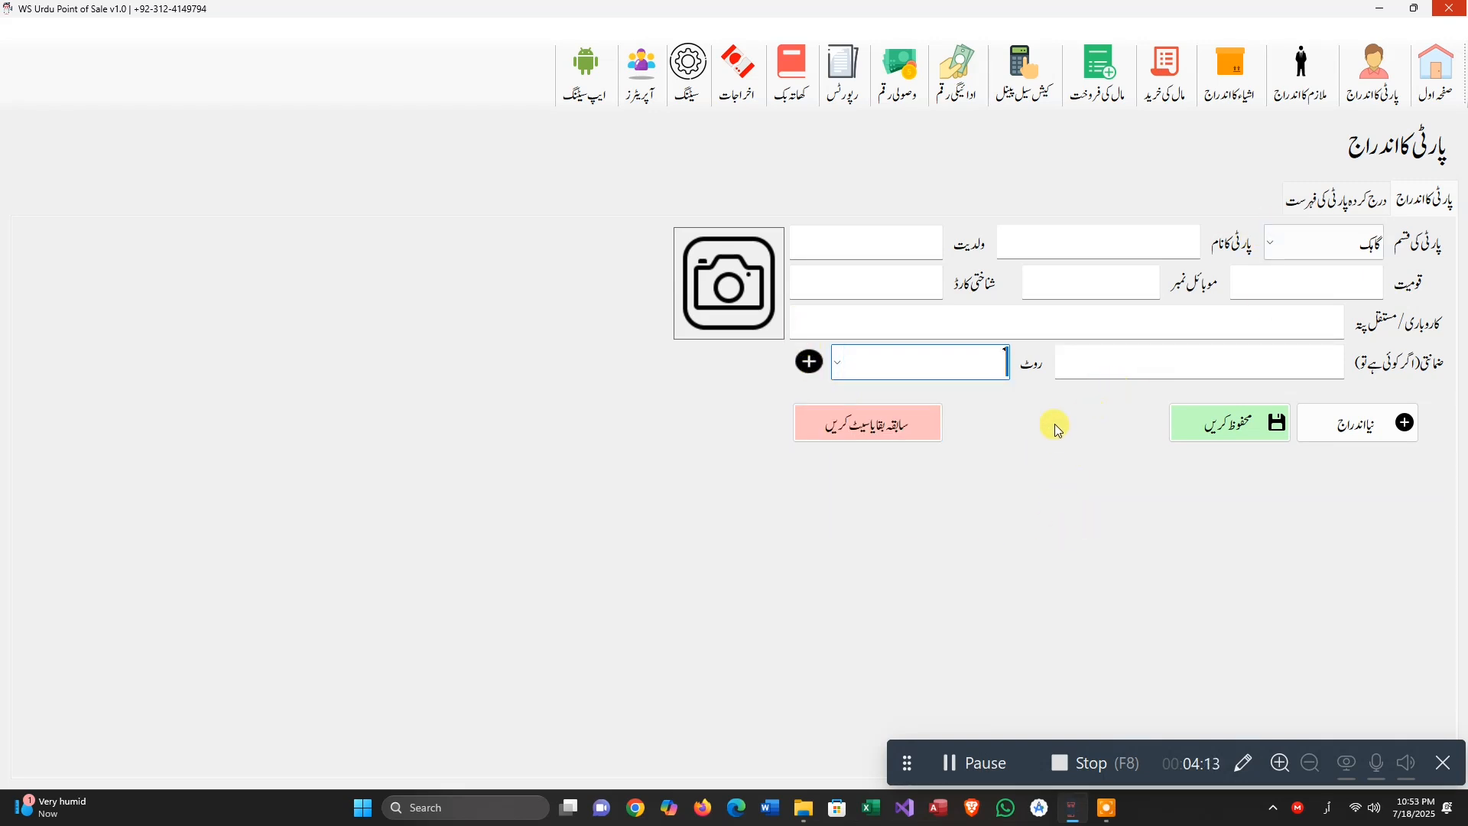
pyautogui.click(921, 423)
pyautogui.click(425, 229)
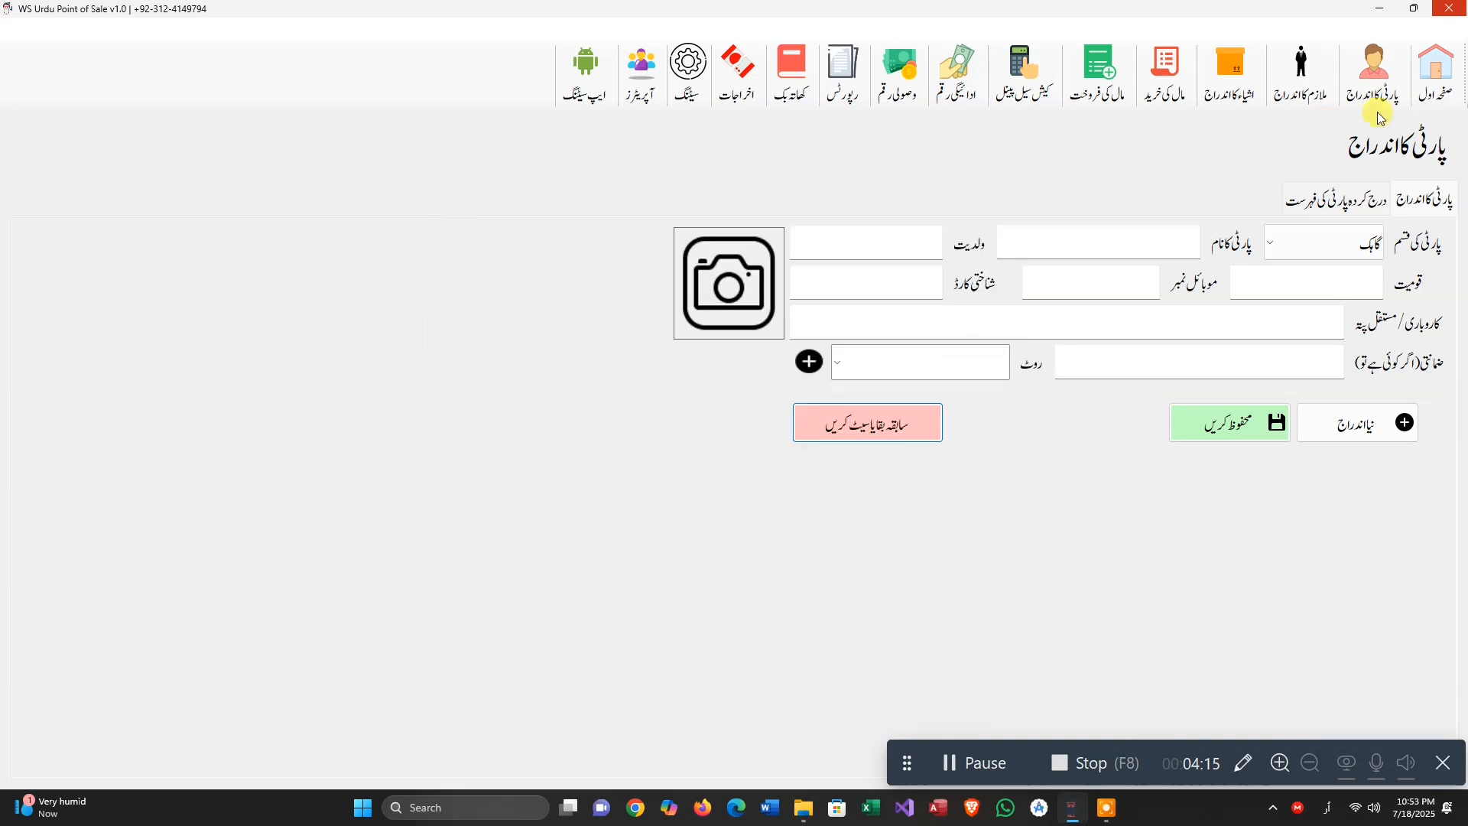
# Look at the ledger book page, and examine the list of report types available on the reports page
pyautogui.click(1434, 75)
pyautogui.click(792, 73)
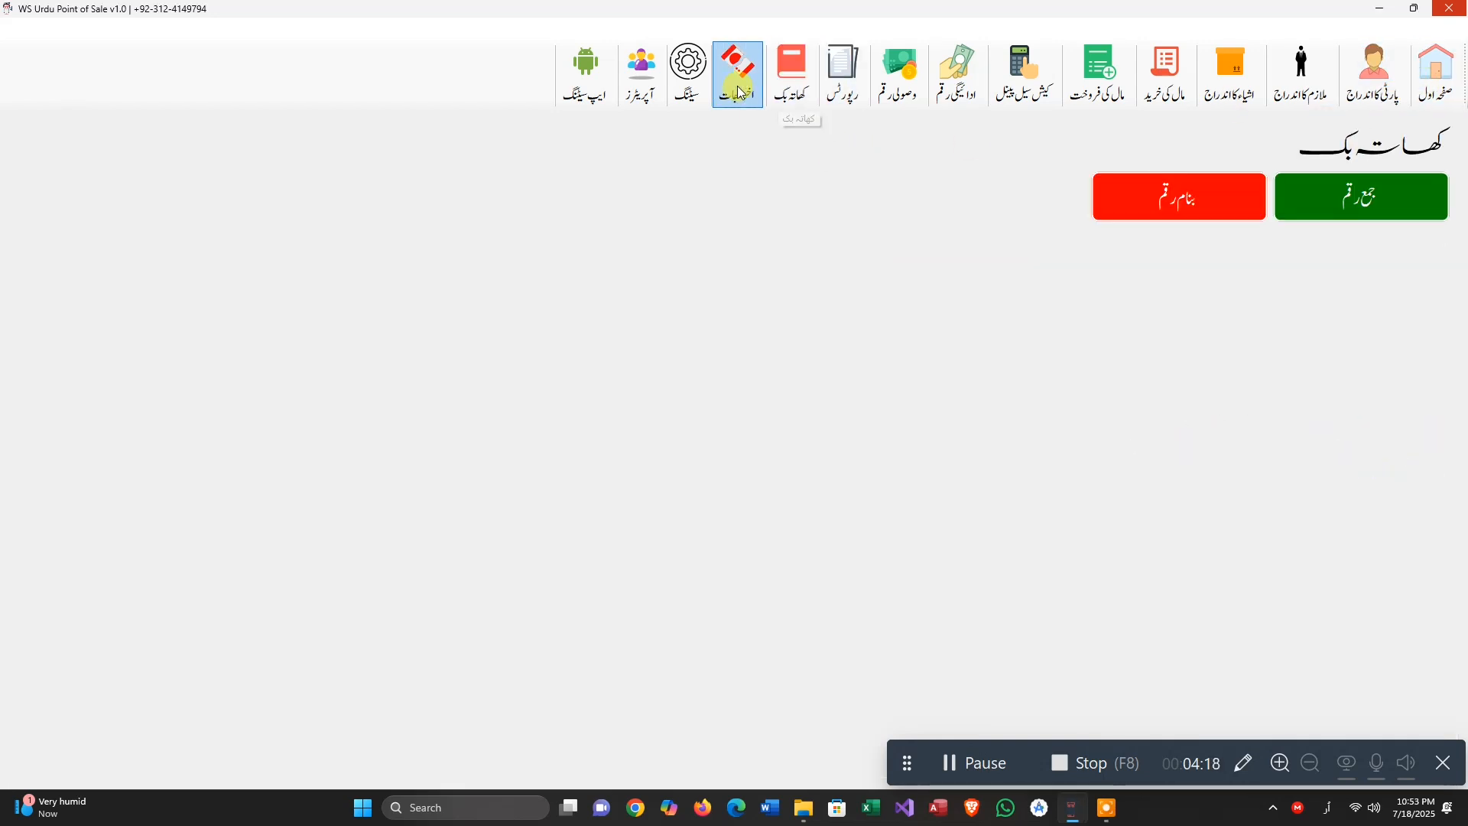
pyautogui.click(843, 75)
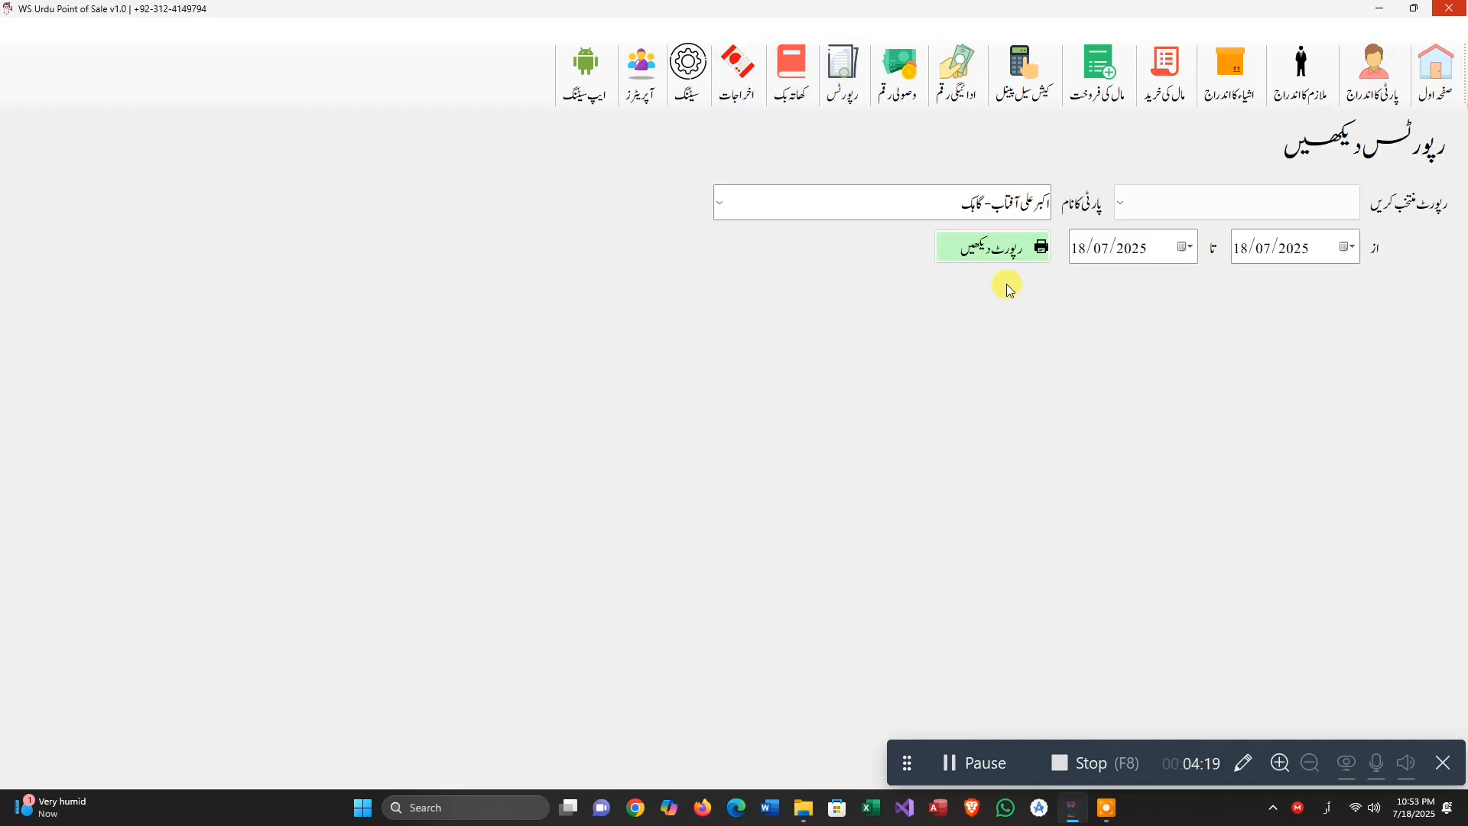
pyautogui.click(1156, 210)
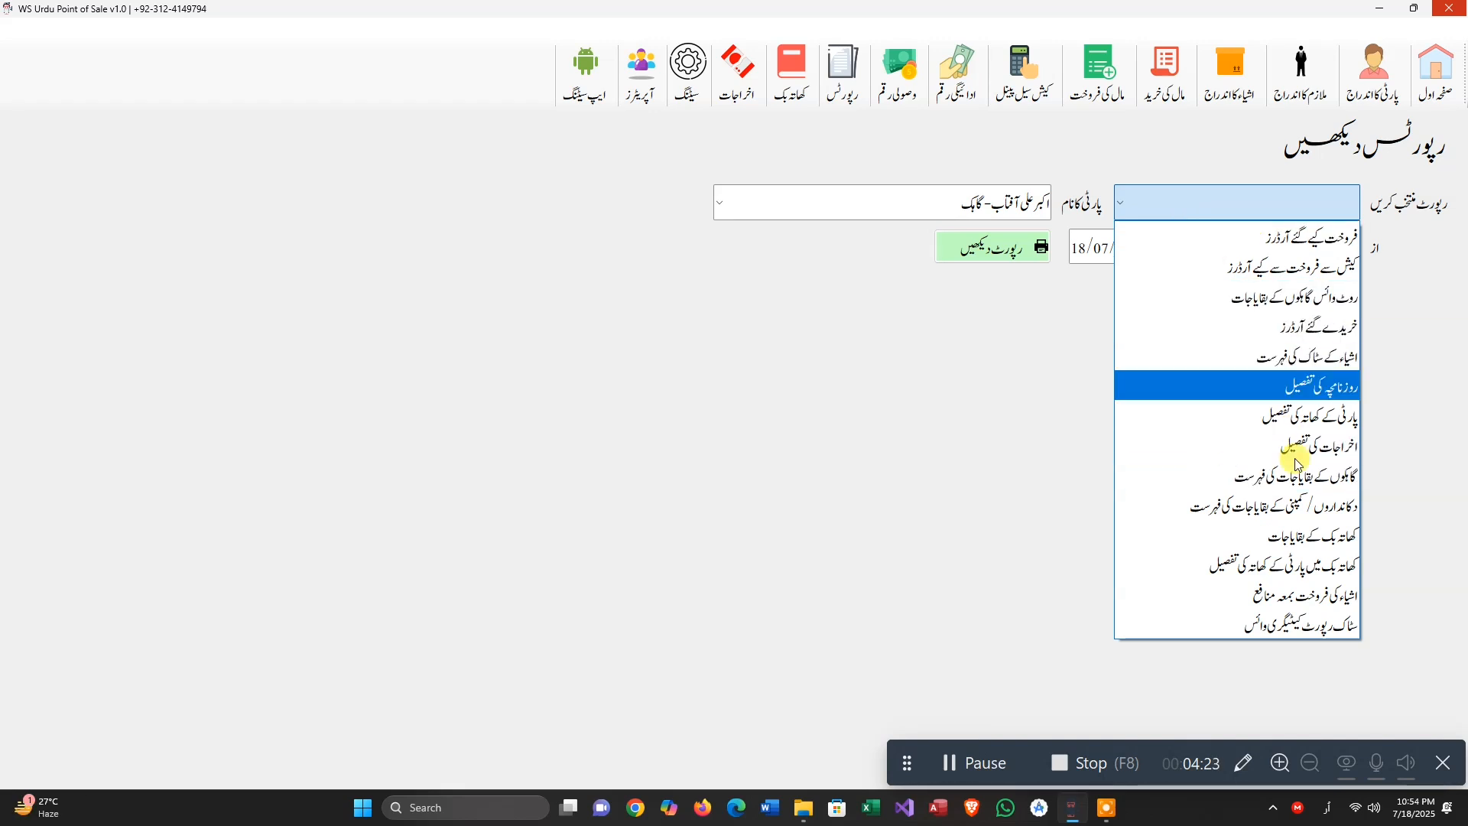
# View the category-wise stock report (سٹاک رپورٹ کیٹیگری وائس) for the category گھی, and close it
pyautogui.click(1311, 624)
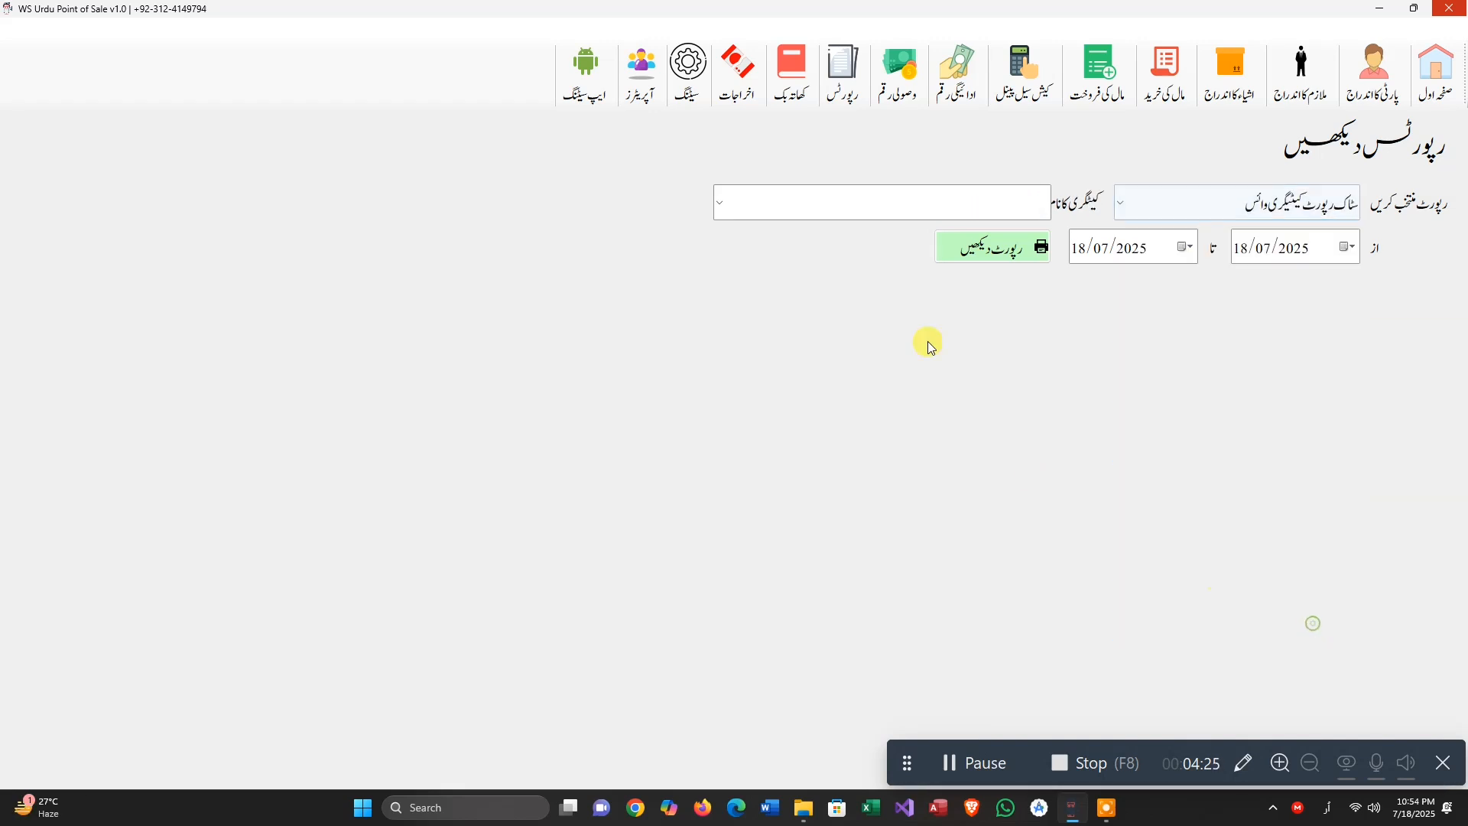
pyautogui.click(719, 203)
pyautogui.click(918, 266)
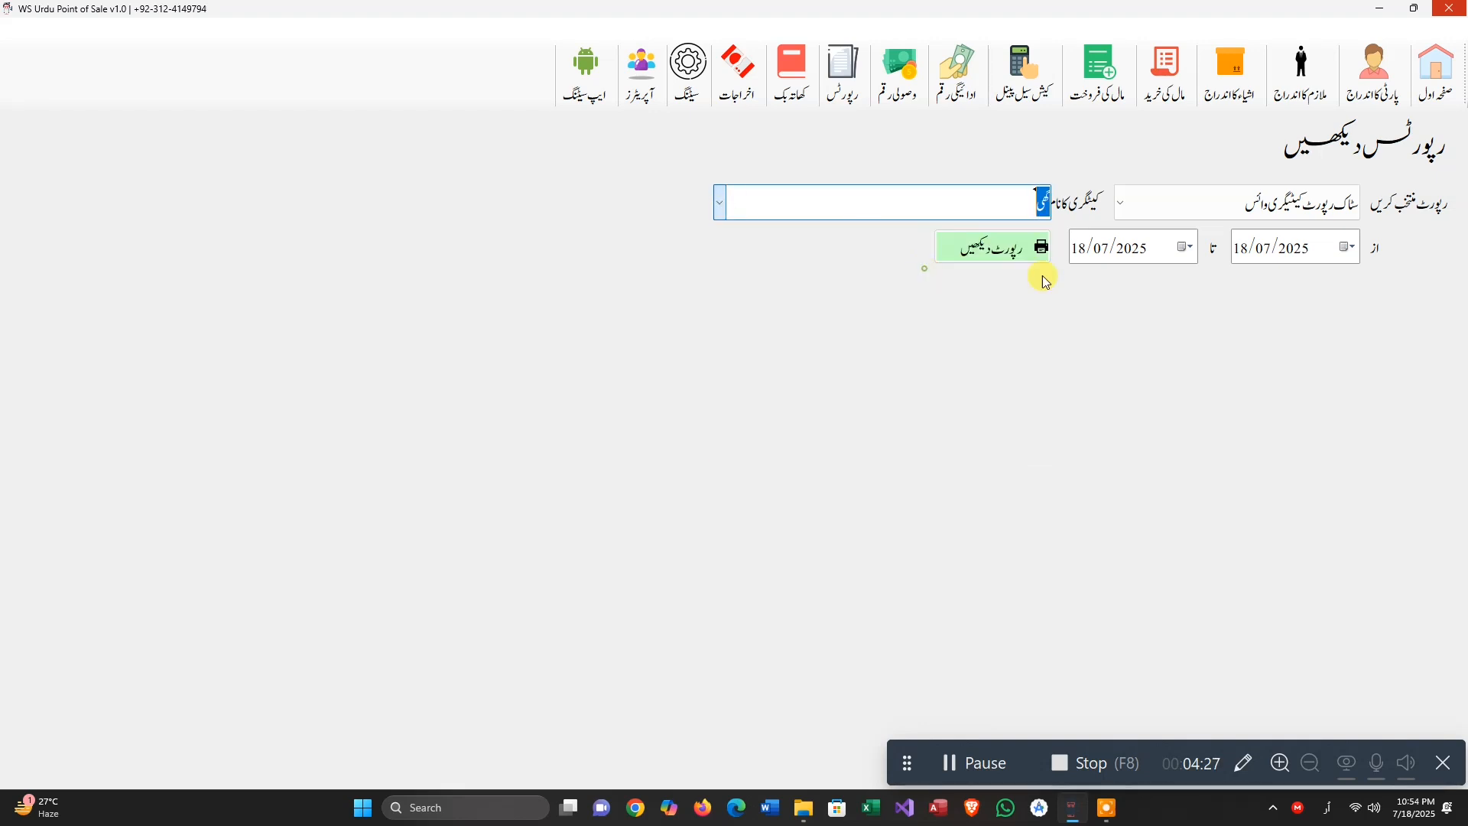
pyautogui.click(1011, 244)
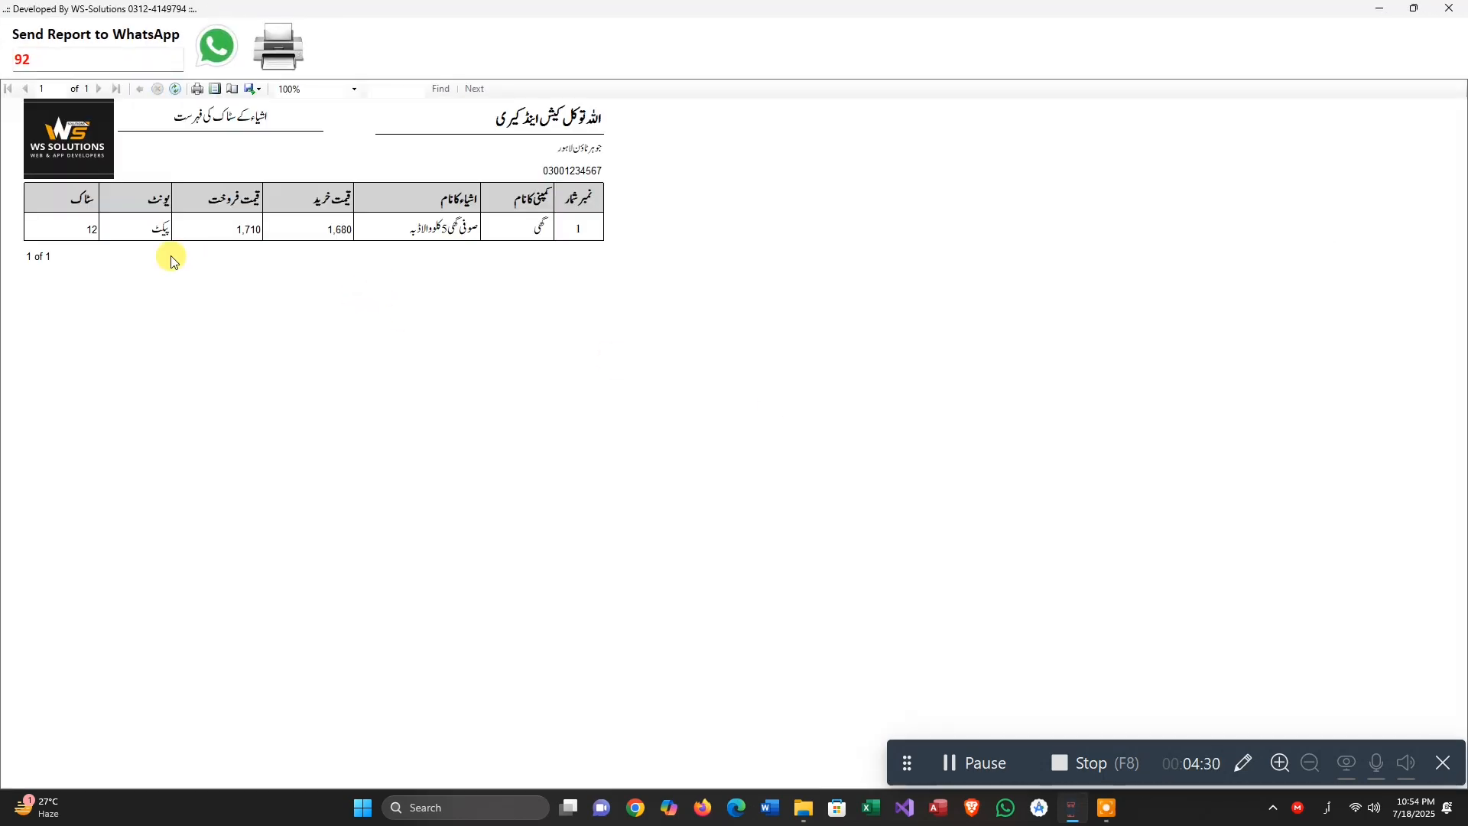
pyautogui.click(1449, 9)
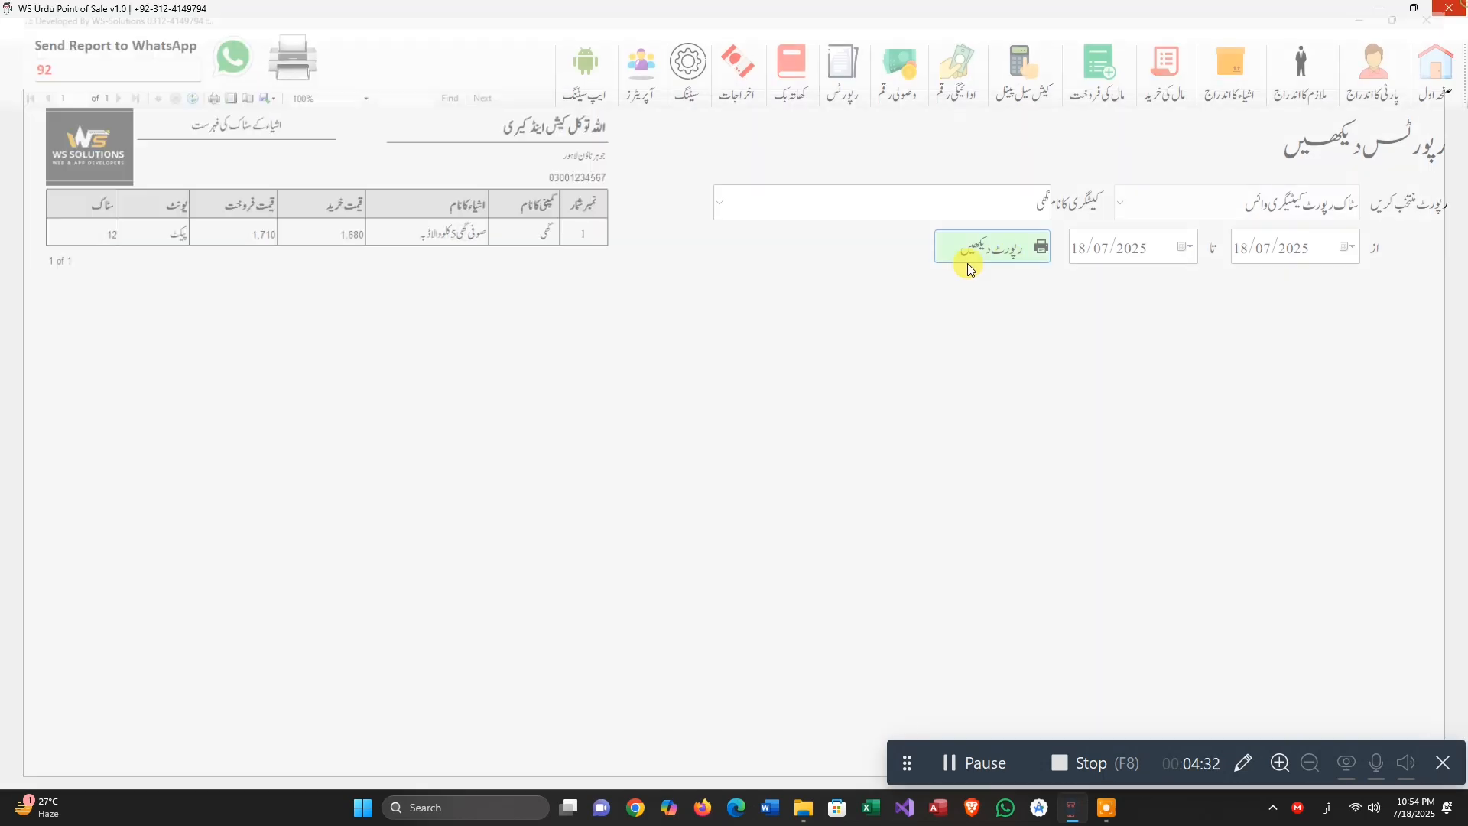
# View the route-wise customer balances report (روٹ وائس گاہکوں کے بقایاجات) for the route کراچی, and close it
pyautogui.click(1240, 214)
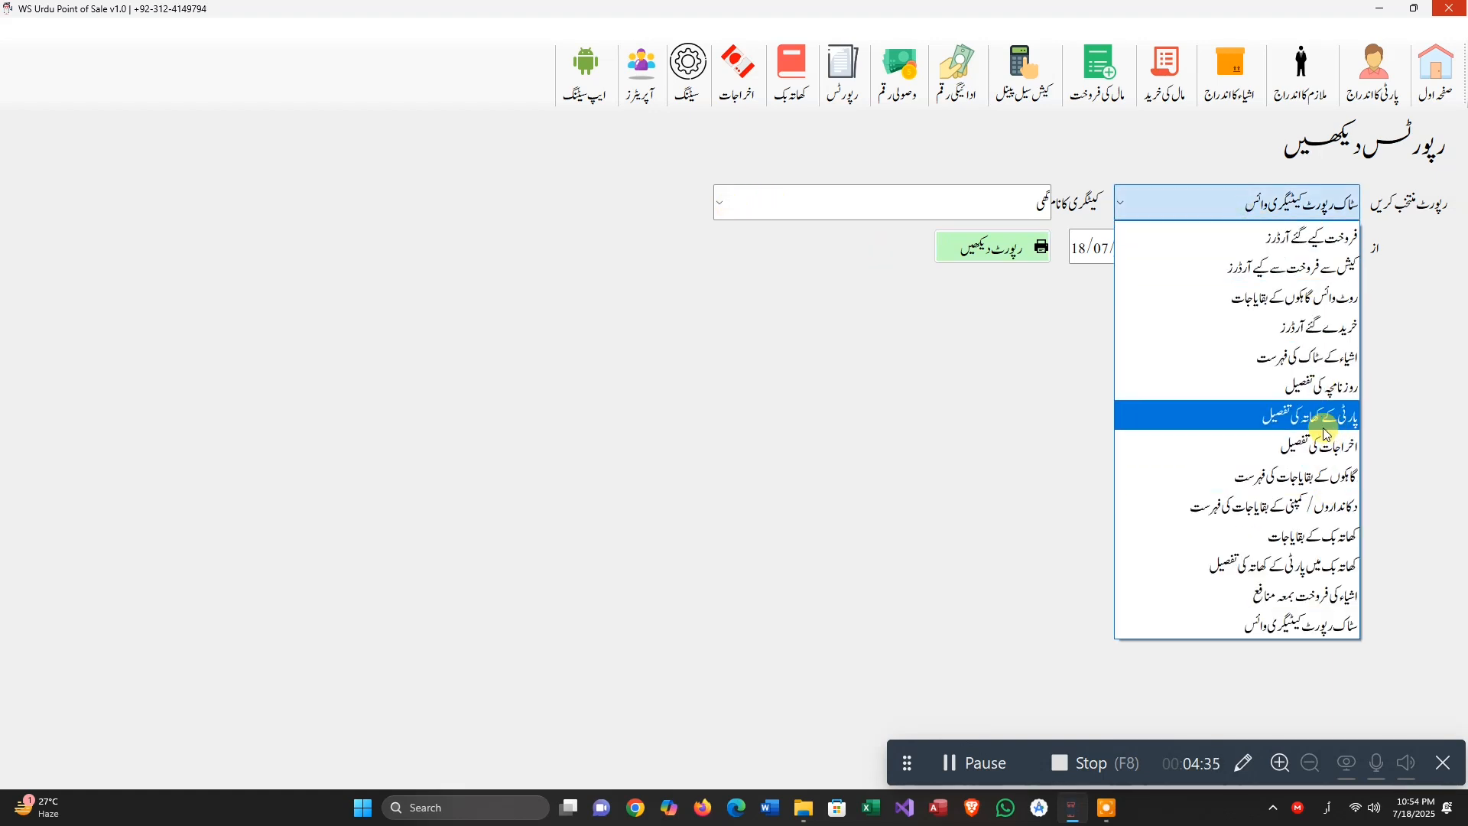
pyautogui.click(1334, 545)
pyautogui.click(1309, 217)
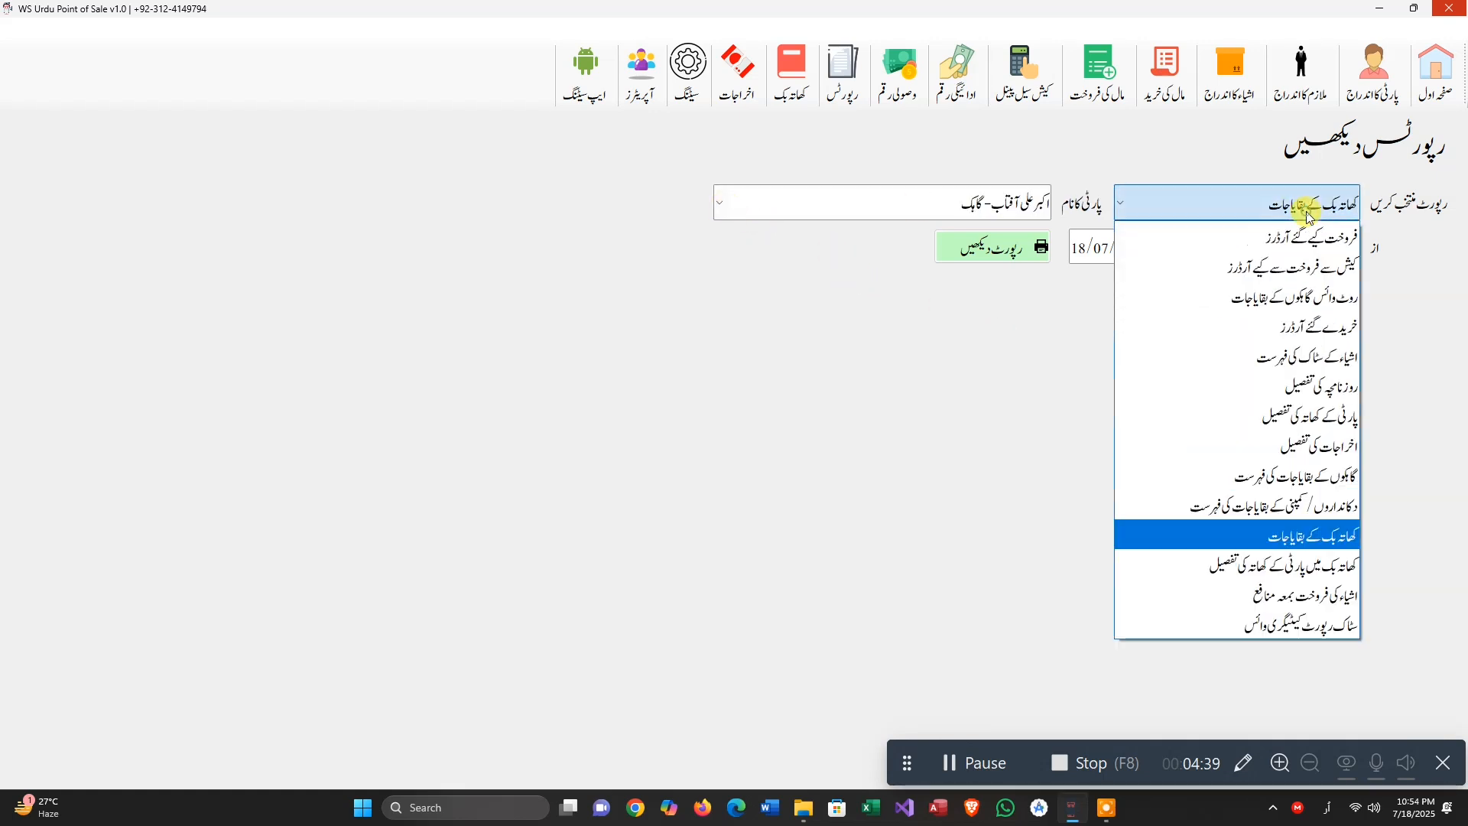
pyautogui.click(1327, 289)
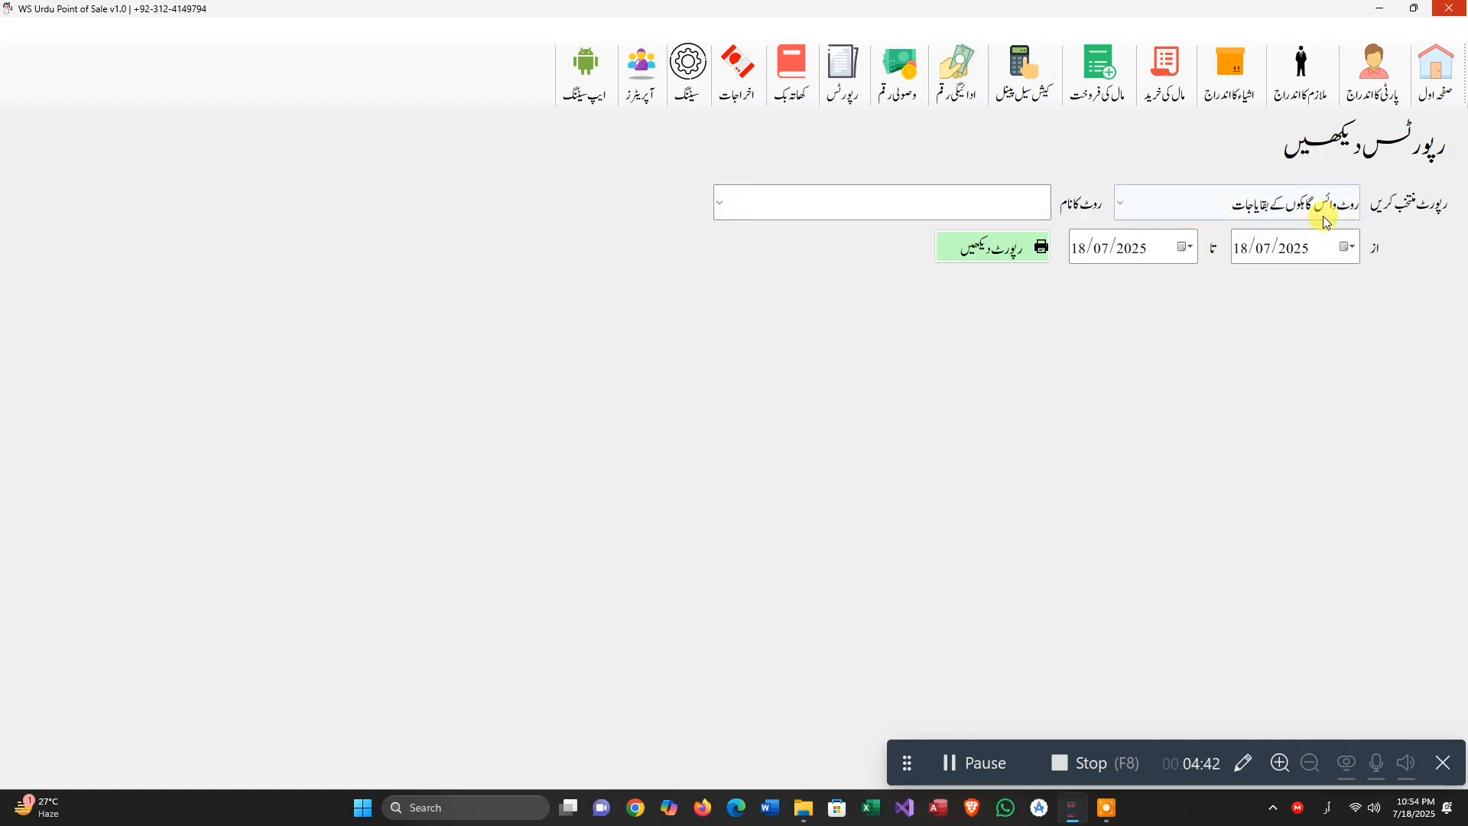
pyautogui.click(719, 204)
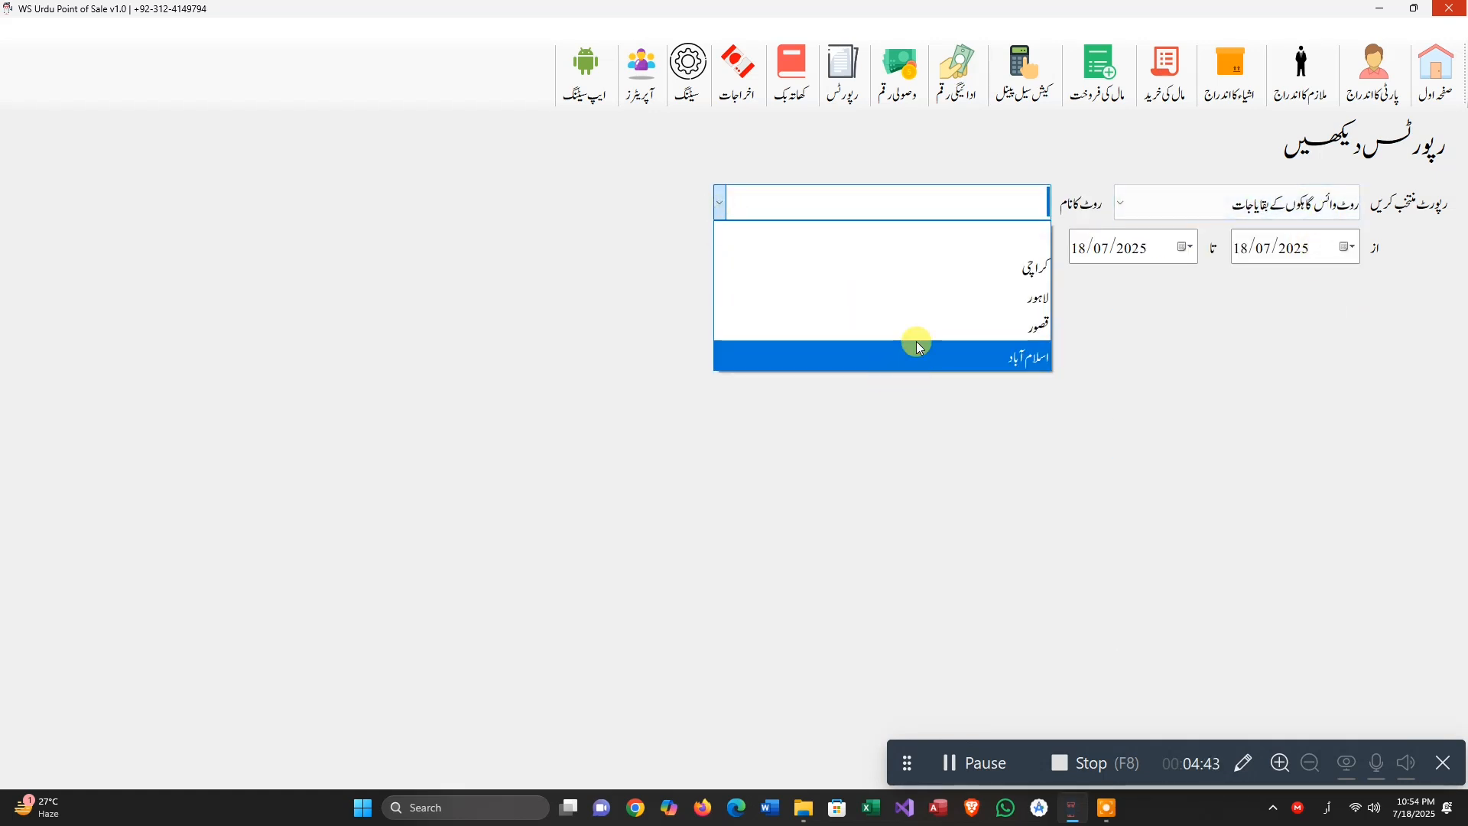
pyautogui.click(915, 277)
pyautogui.click(971, 255)
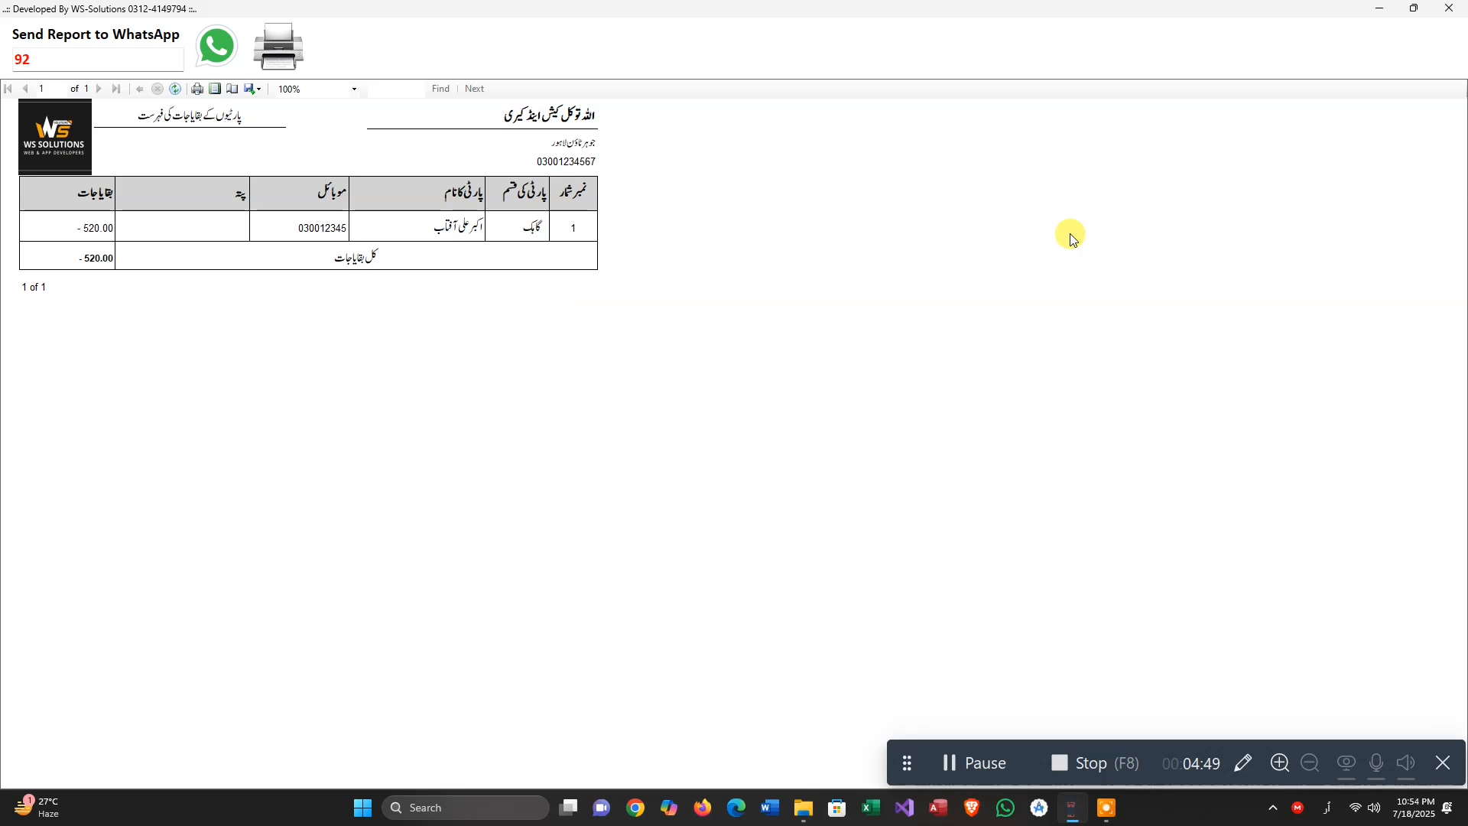
pyautogui.click(1449, 8)
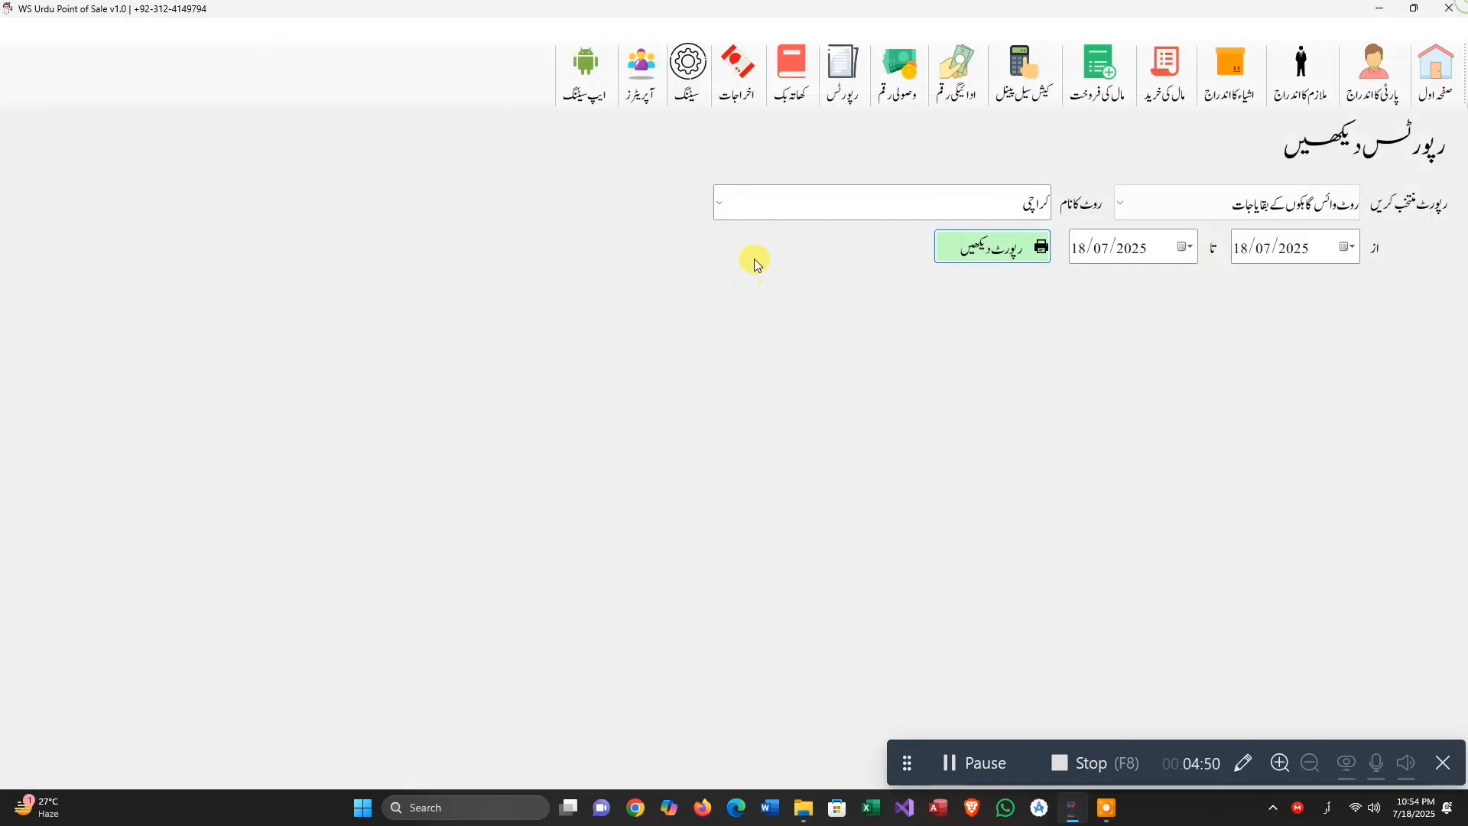
# Look at the other route choices for the balances report and return to the home page (صفحہ اول)
pyautogui.click(720, 203)
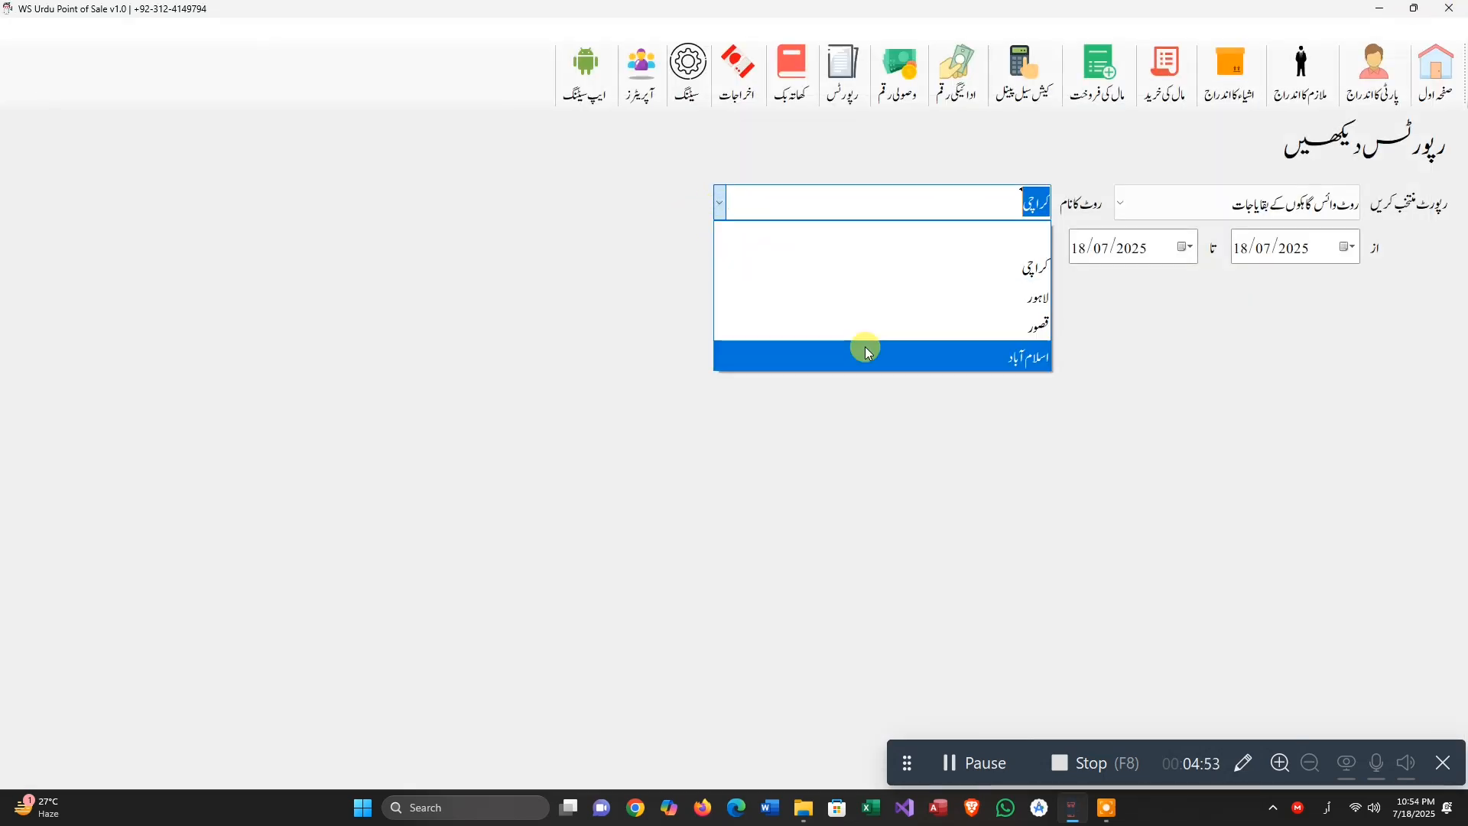
pyautogui.click(1208, 388)
pyautogui.click(1436, 73)
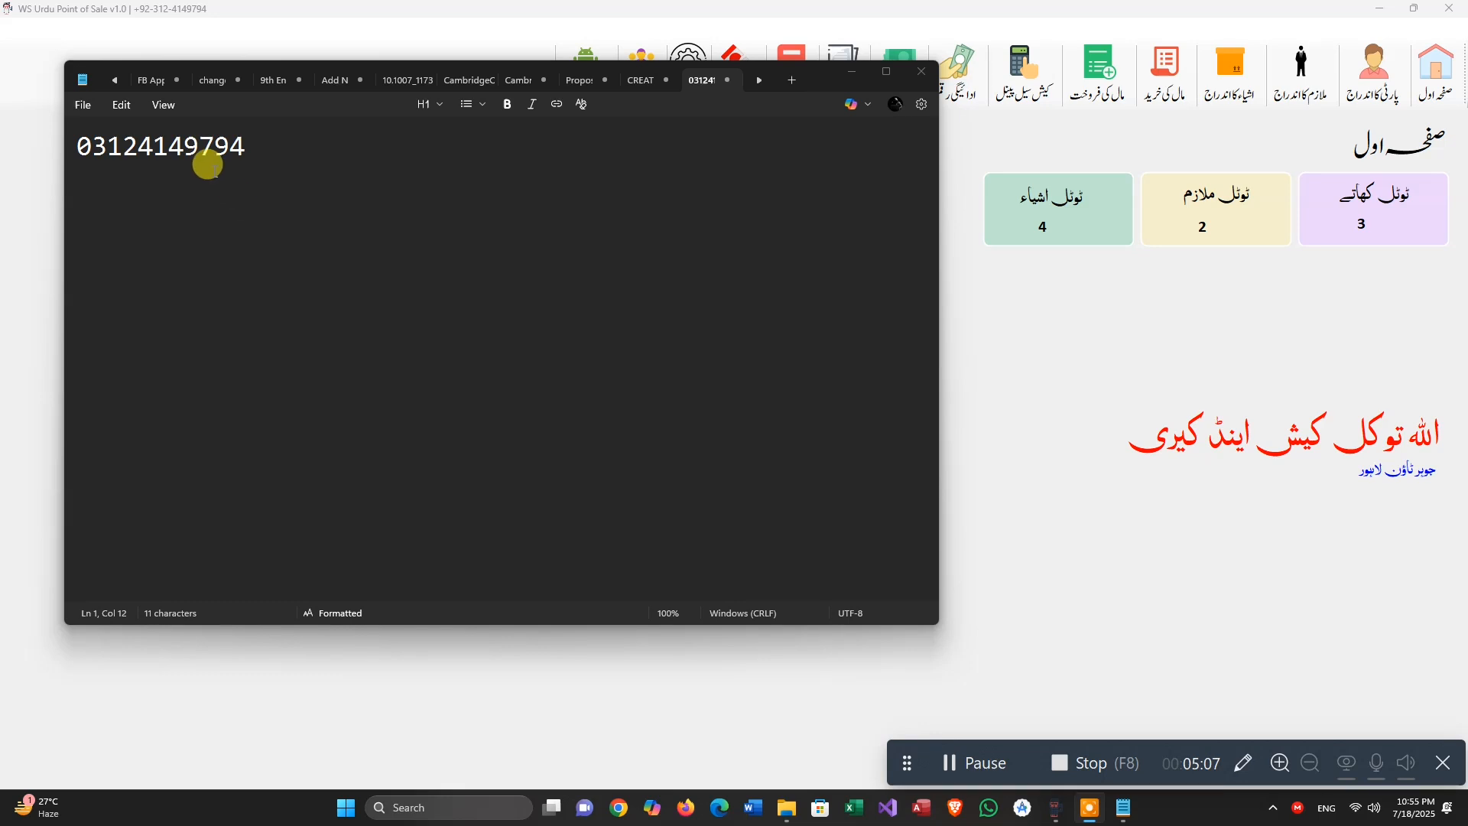
pyautogui.doubleClick(189, 159)
pyautogui.click(245, 149)
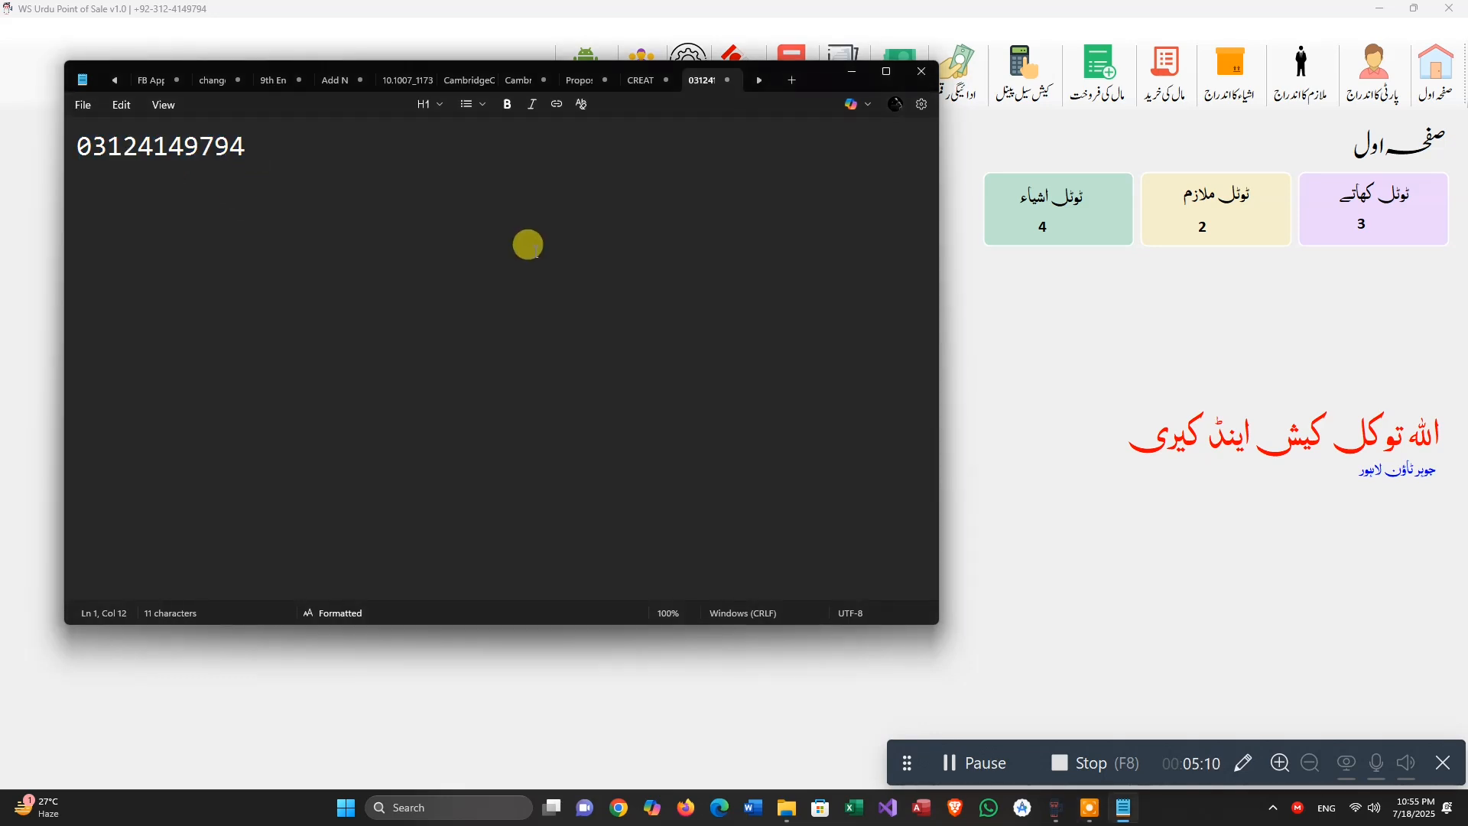